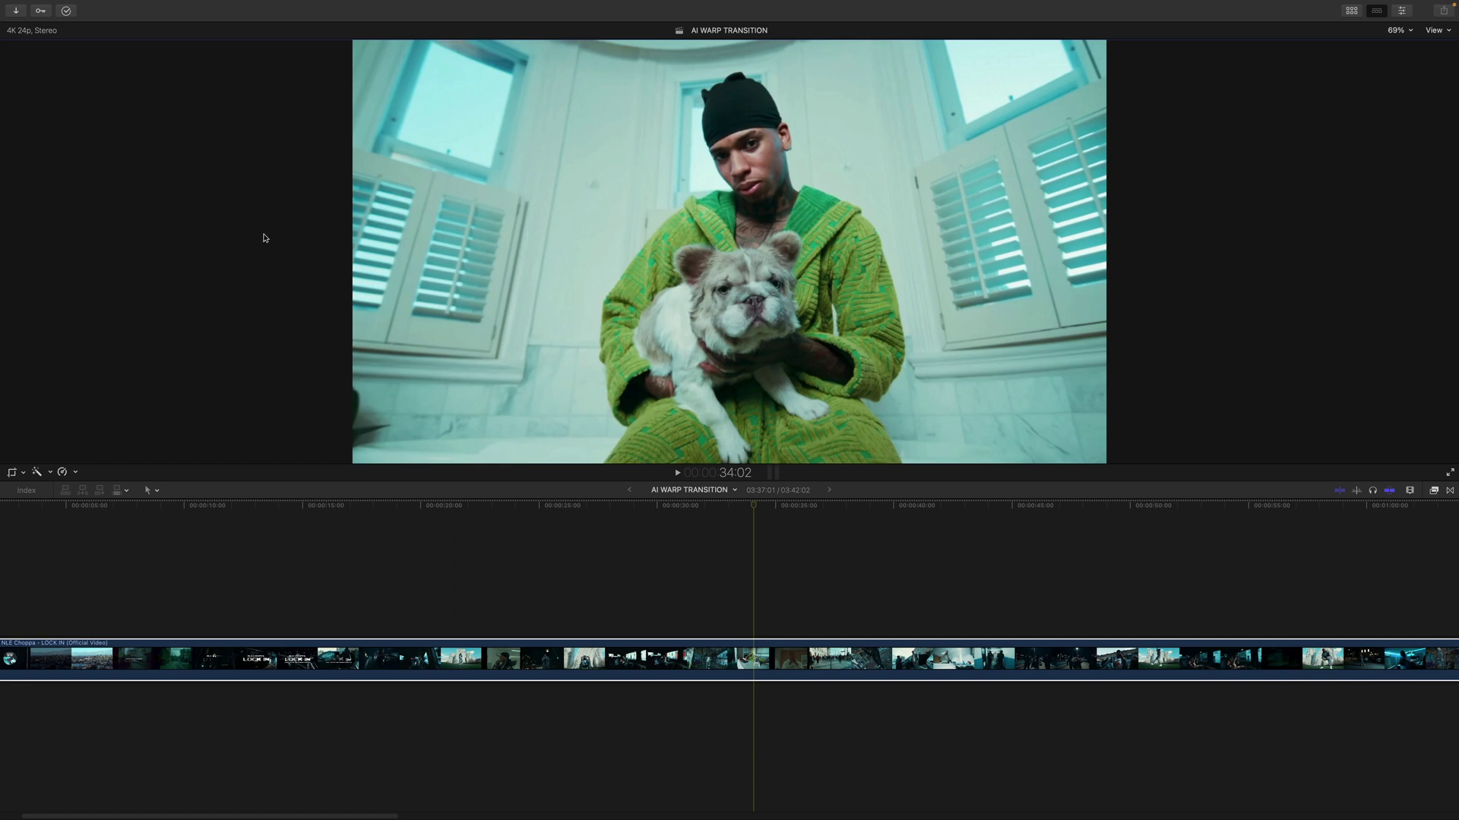
- Scrub and play the music video to park the playhead on the bulldog shot at 34:05
key(j)
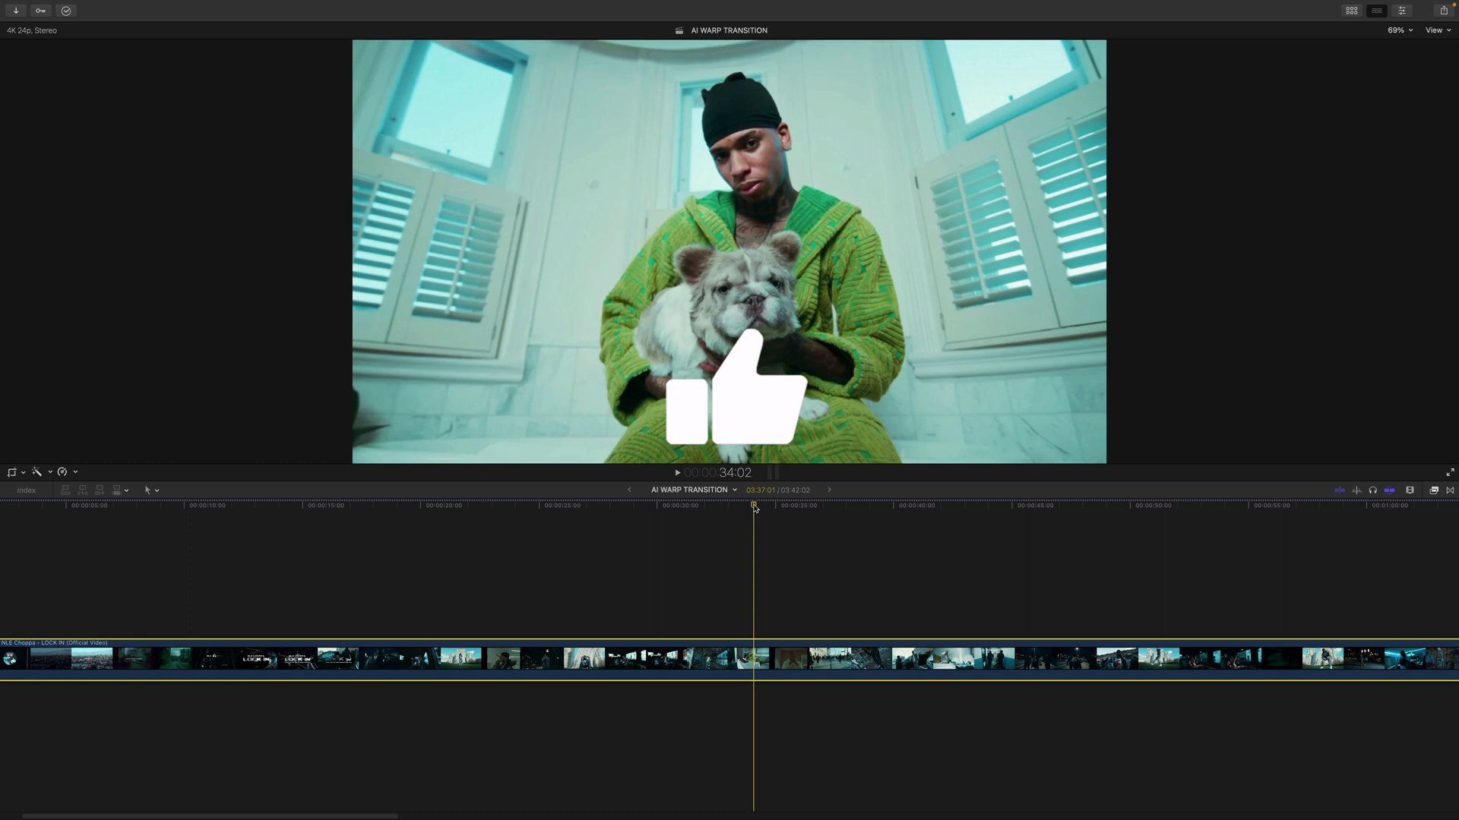
click(677, 505)
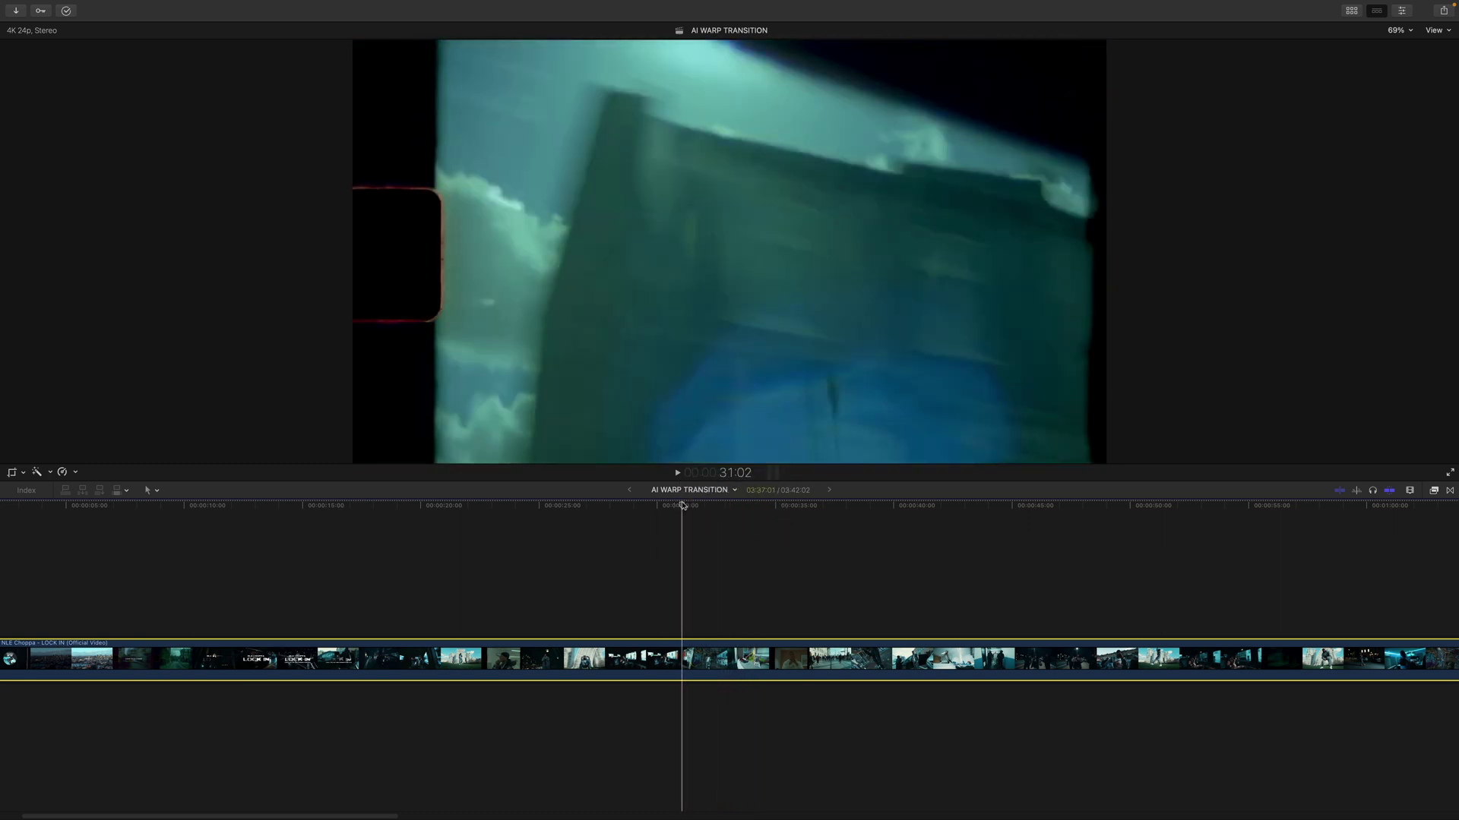
drag(682, 505, 715, 508)
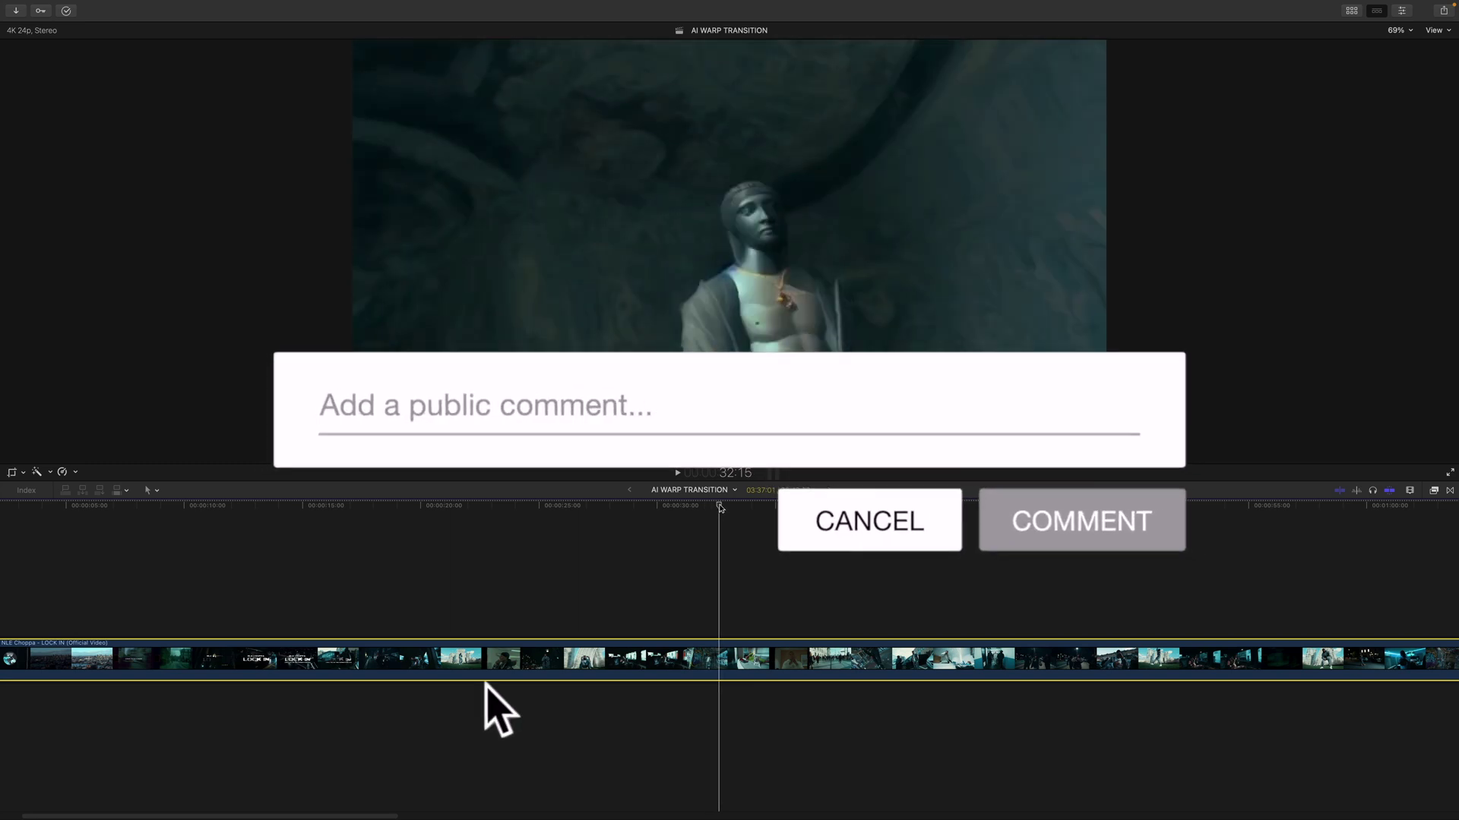
drag(807, 505, 871, 502)
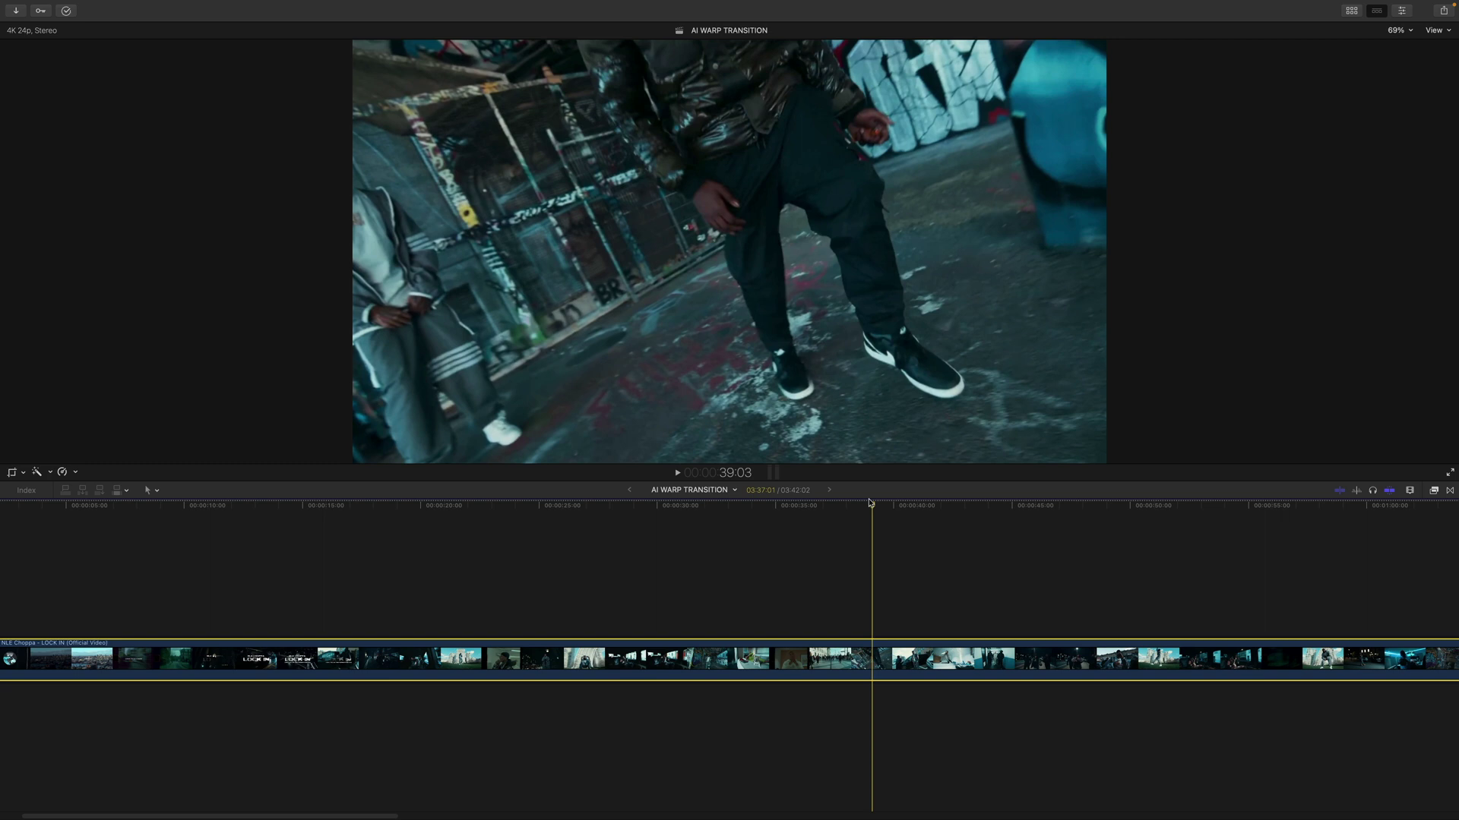
drag(870, 502, 724, 507)
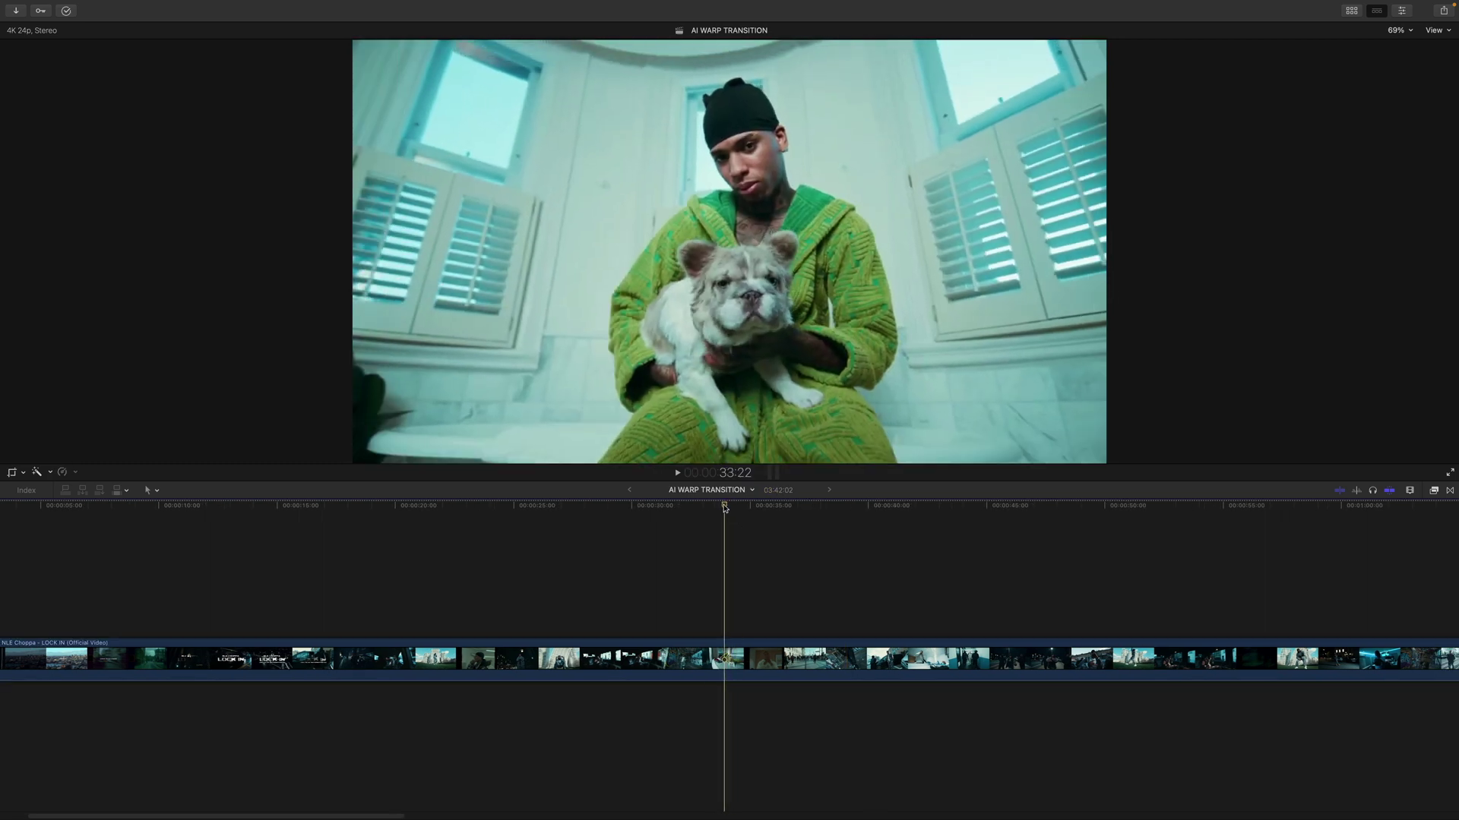
key(space)
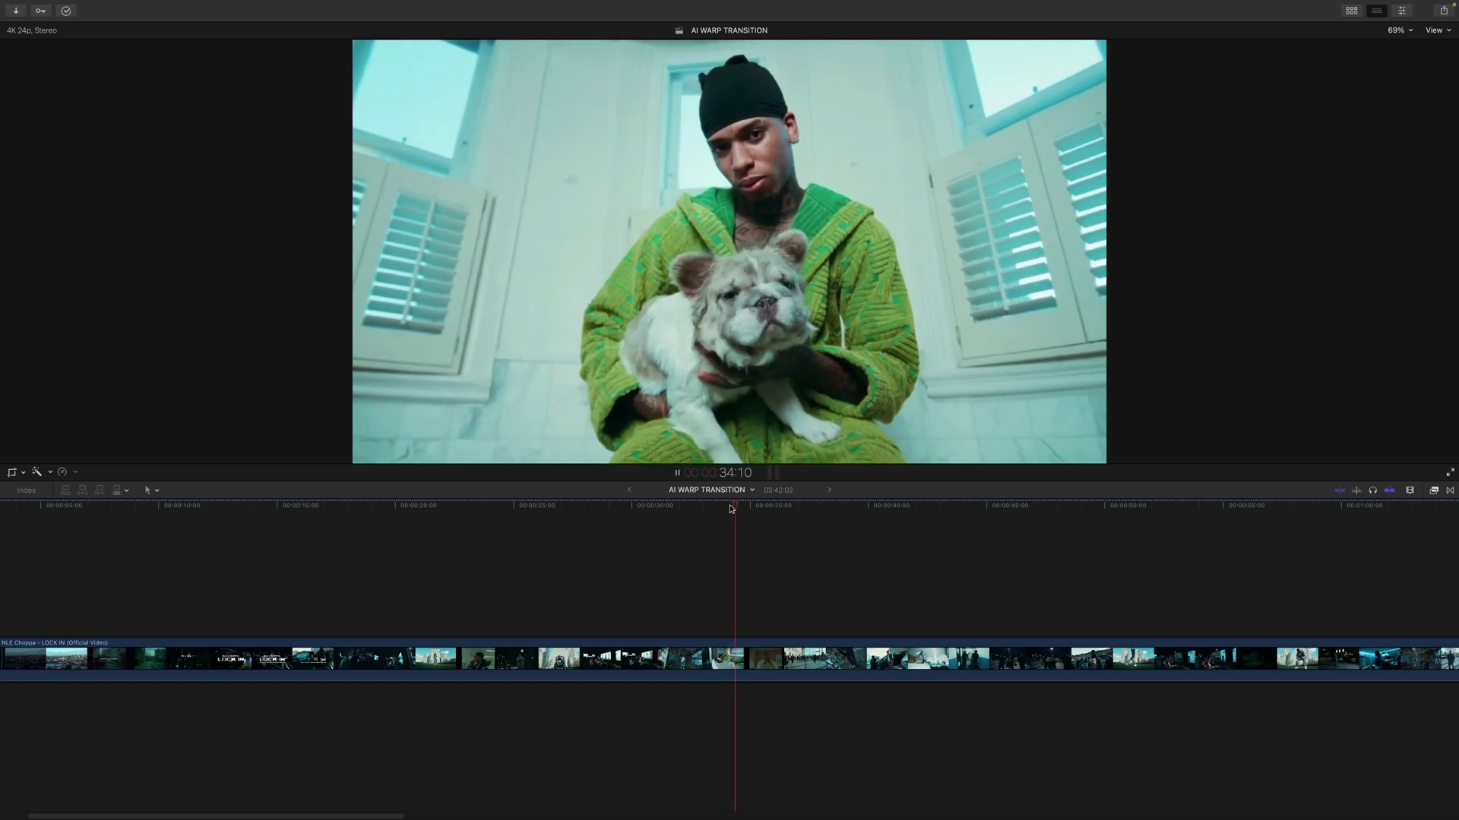
drag(731, 506, 731, 505)
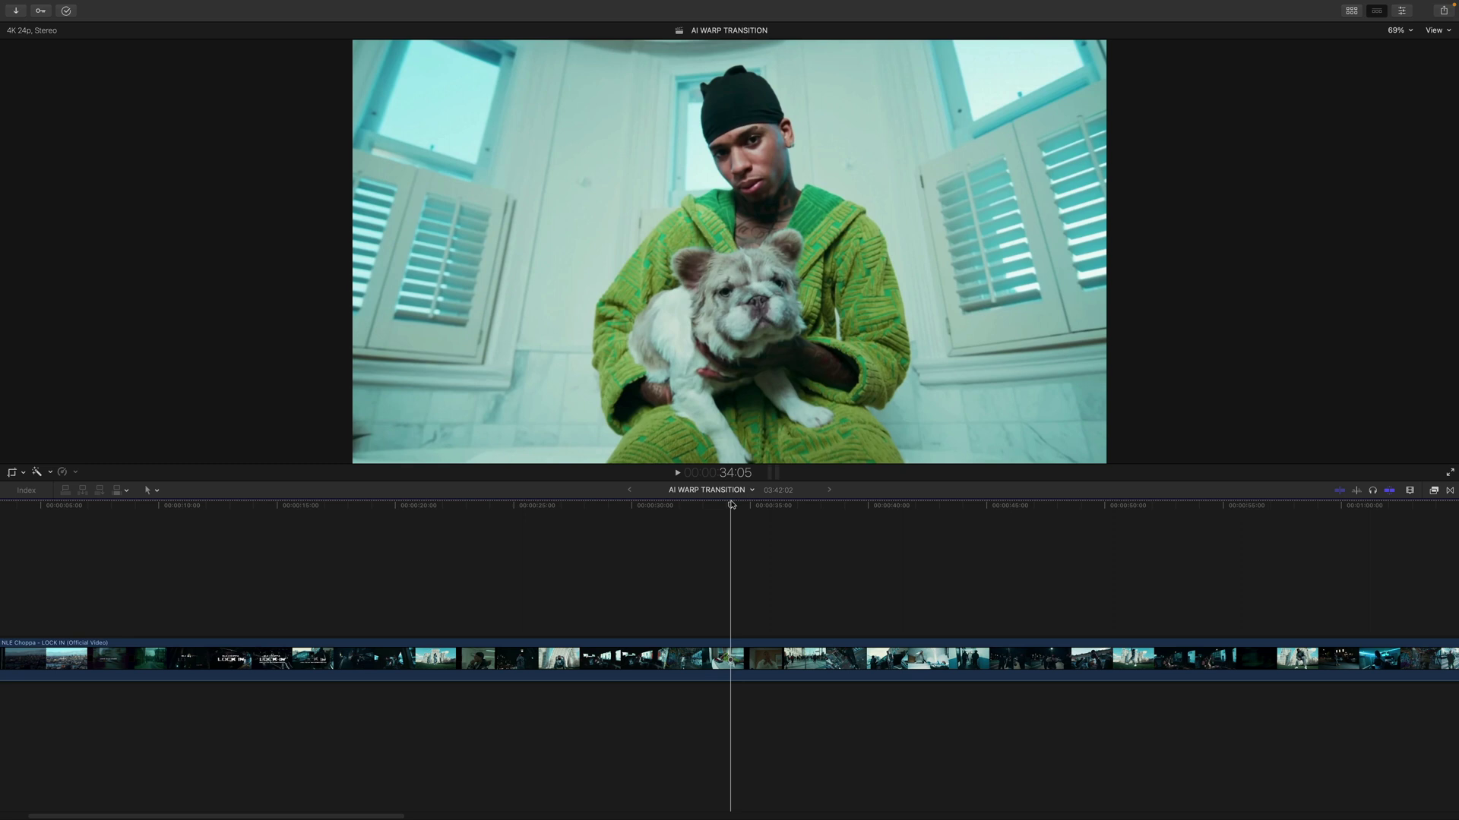
- Zoom the timeline in around the playhead and select the music video clip
key(super+equal)
key(super+equal)
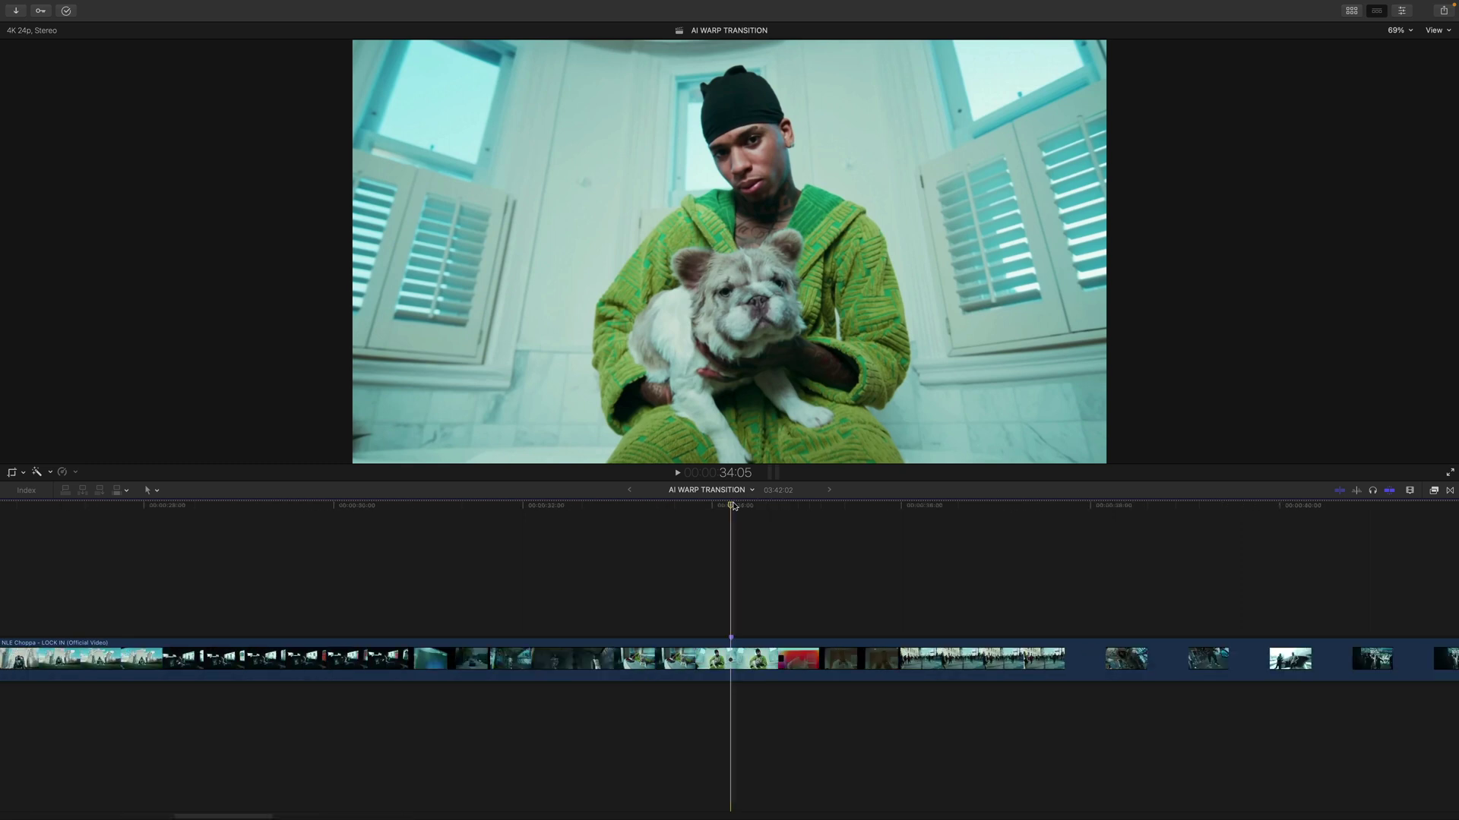
click(731, 659)
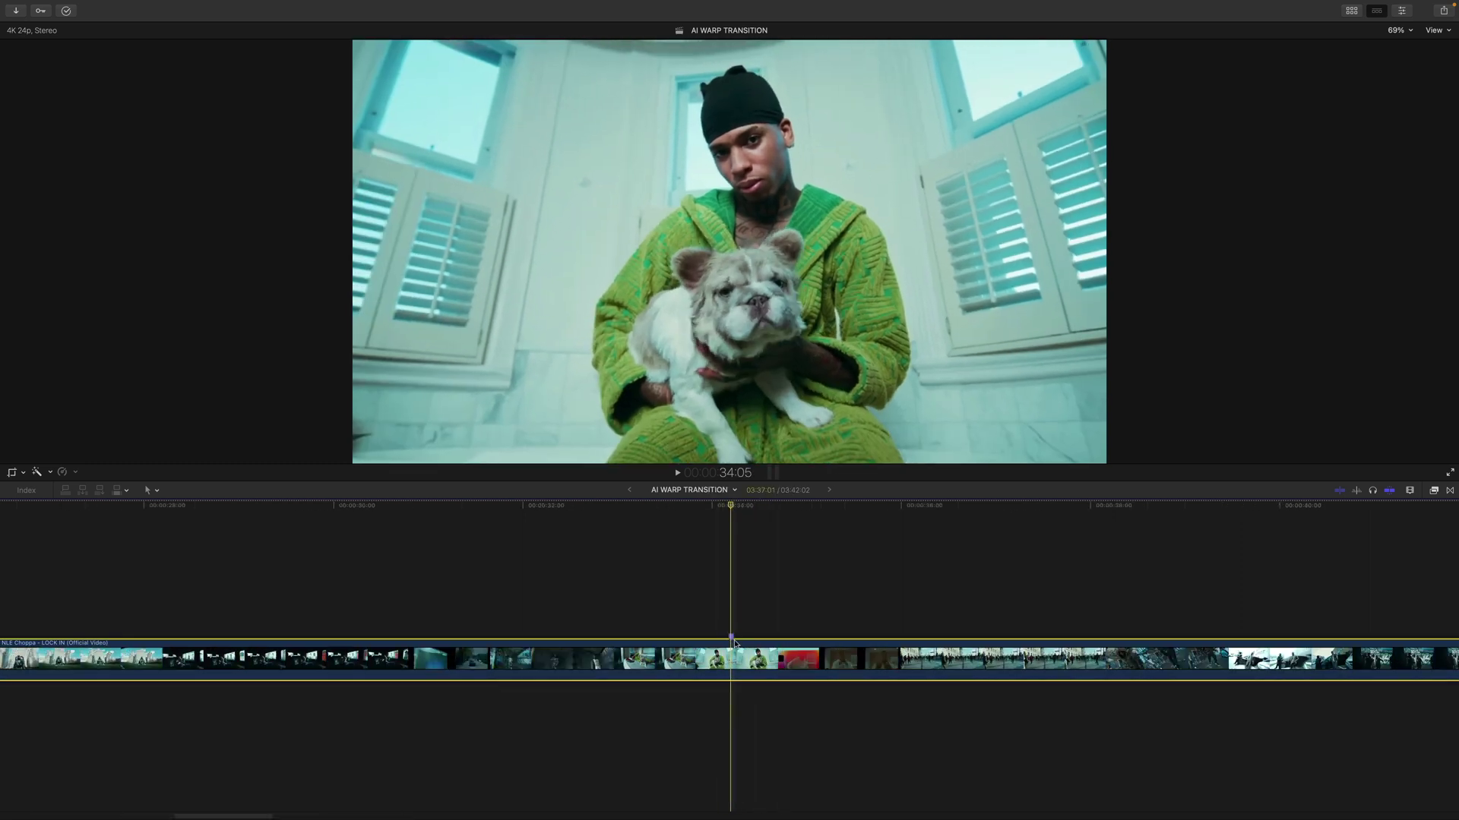
click(94, 6)
- Add Save Current Frame to the share destinations list
mouse_move(114, 152)
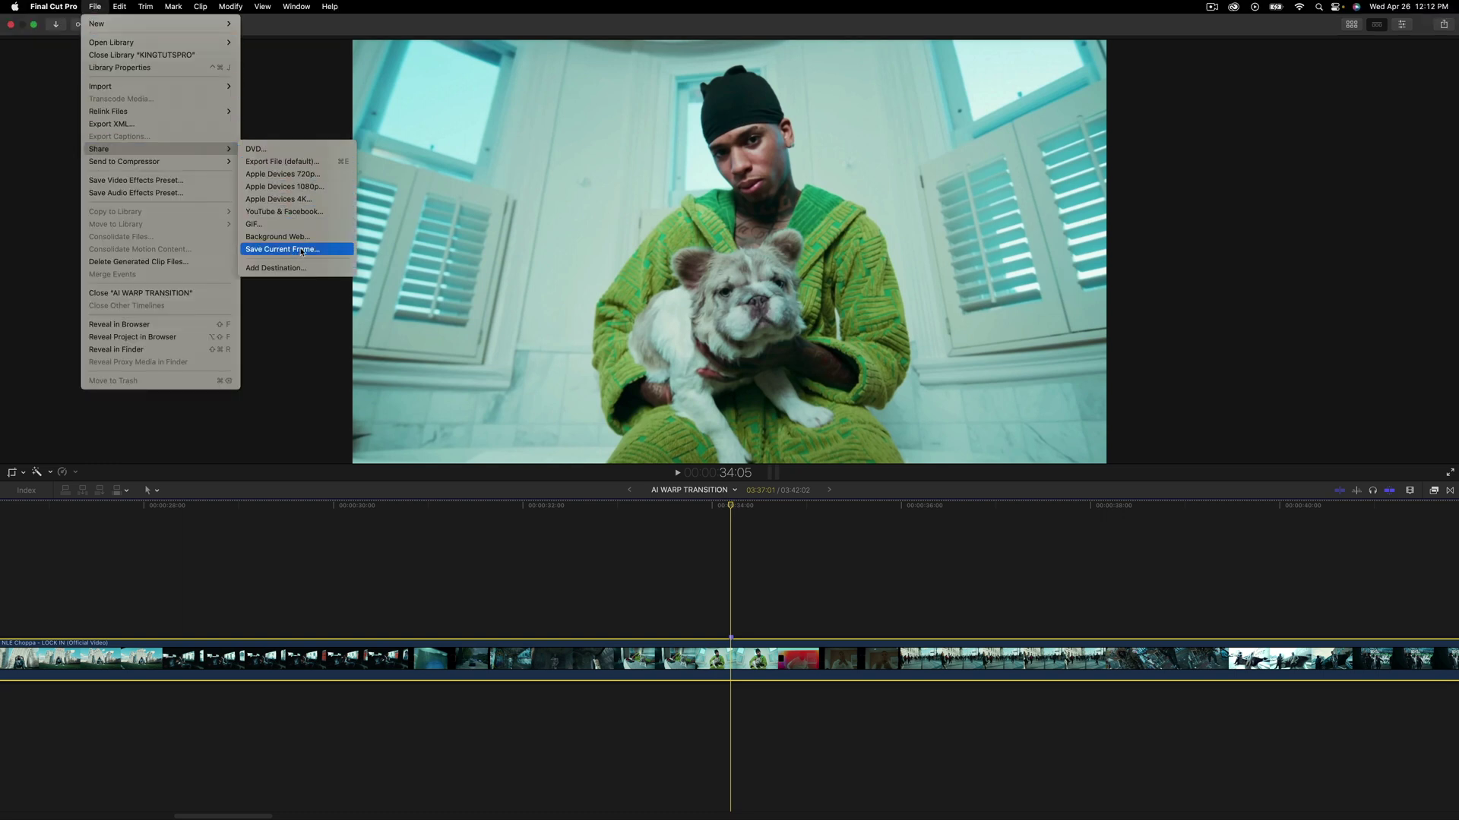
click(275, 268)
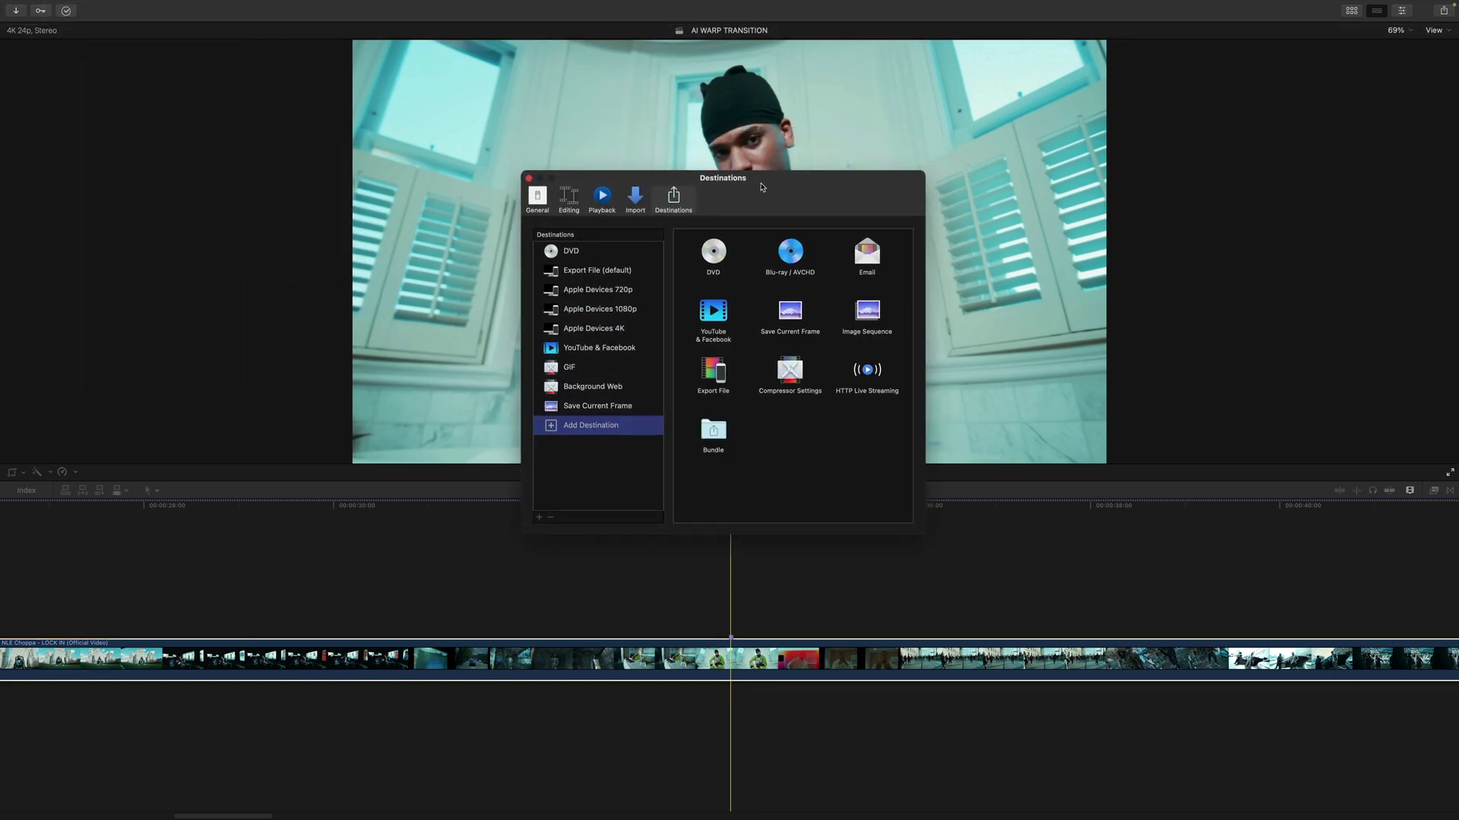
drag(762, 187, 766, 212)
drag(794, 335, 594, 434)
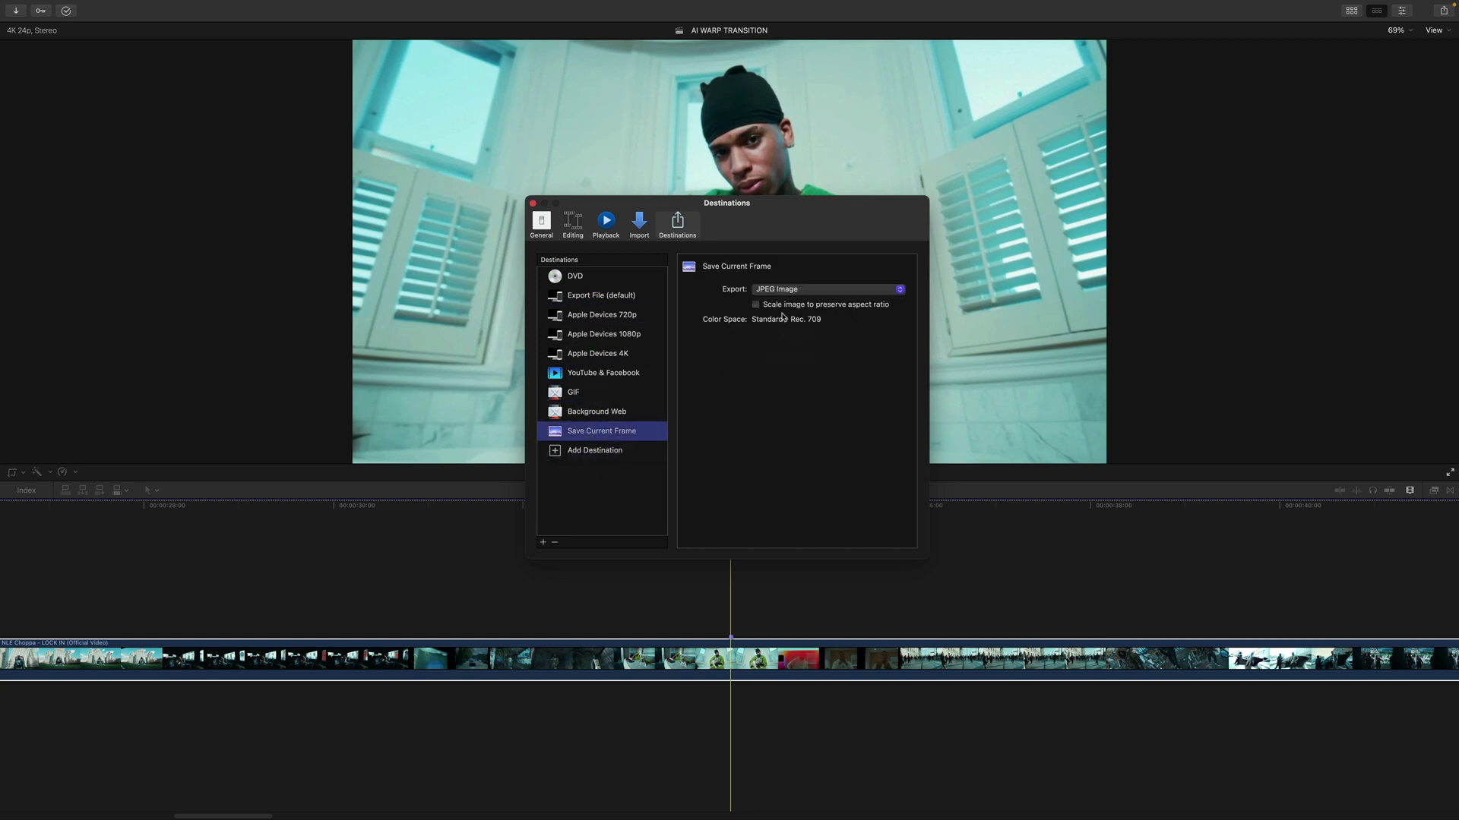
- Set the destination's export format to JPEG Image and turn off aspect-ratio scaling
click(775, 290)
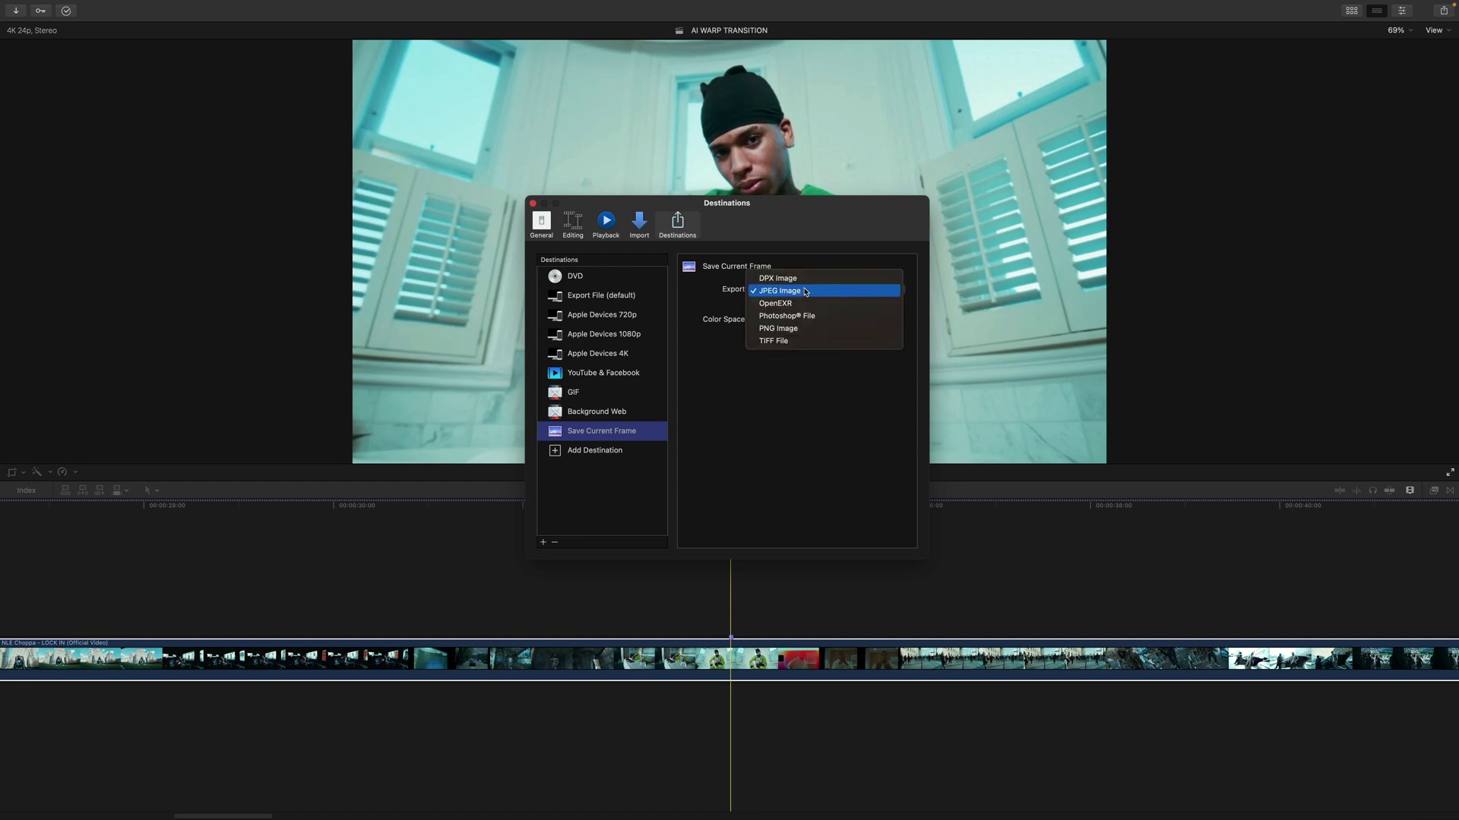
click(781, 347)
click(774, 291)
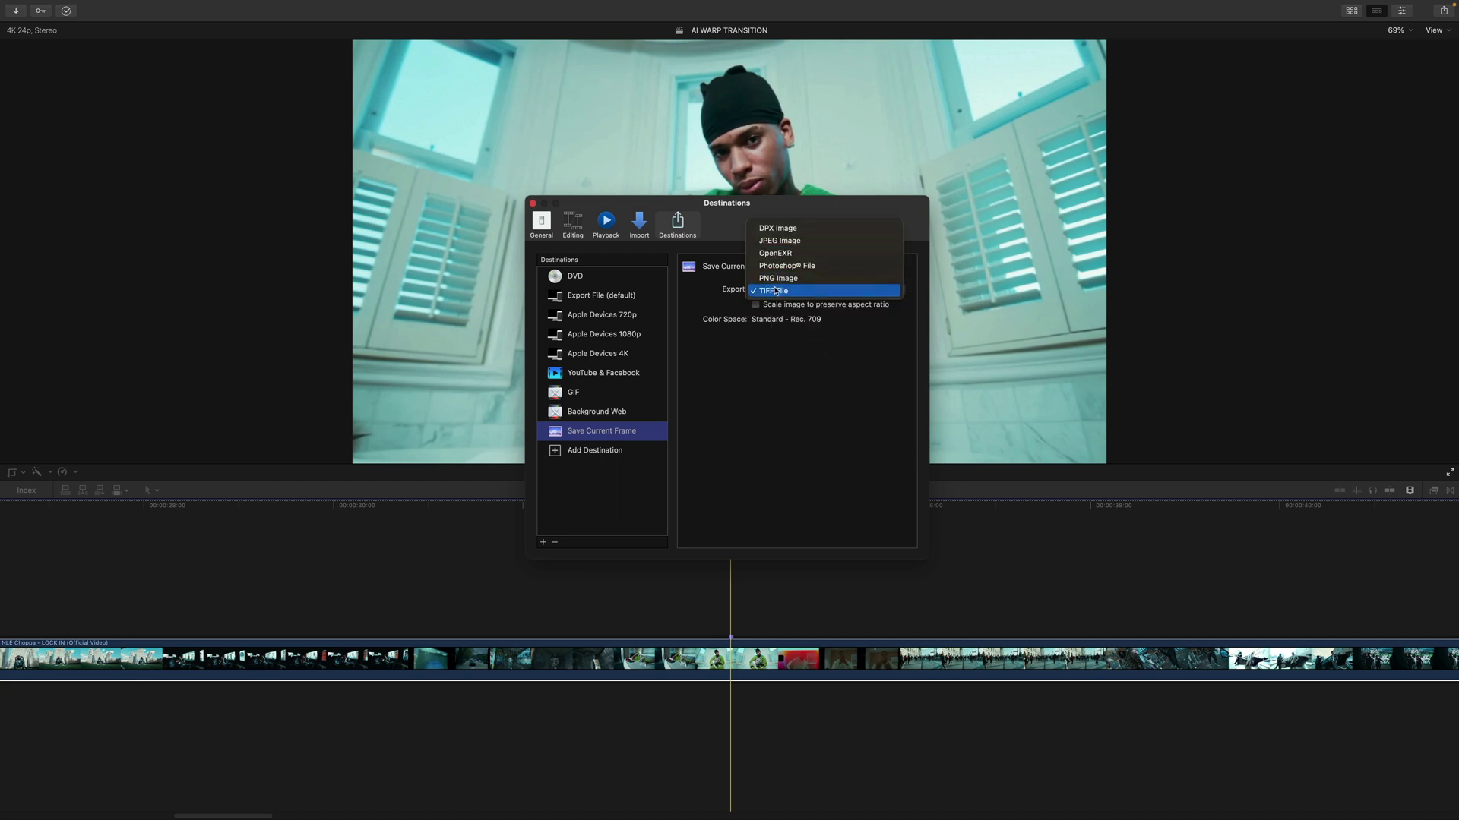
click(779, 240)
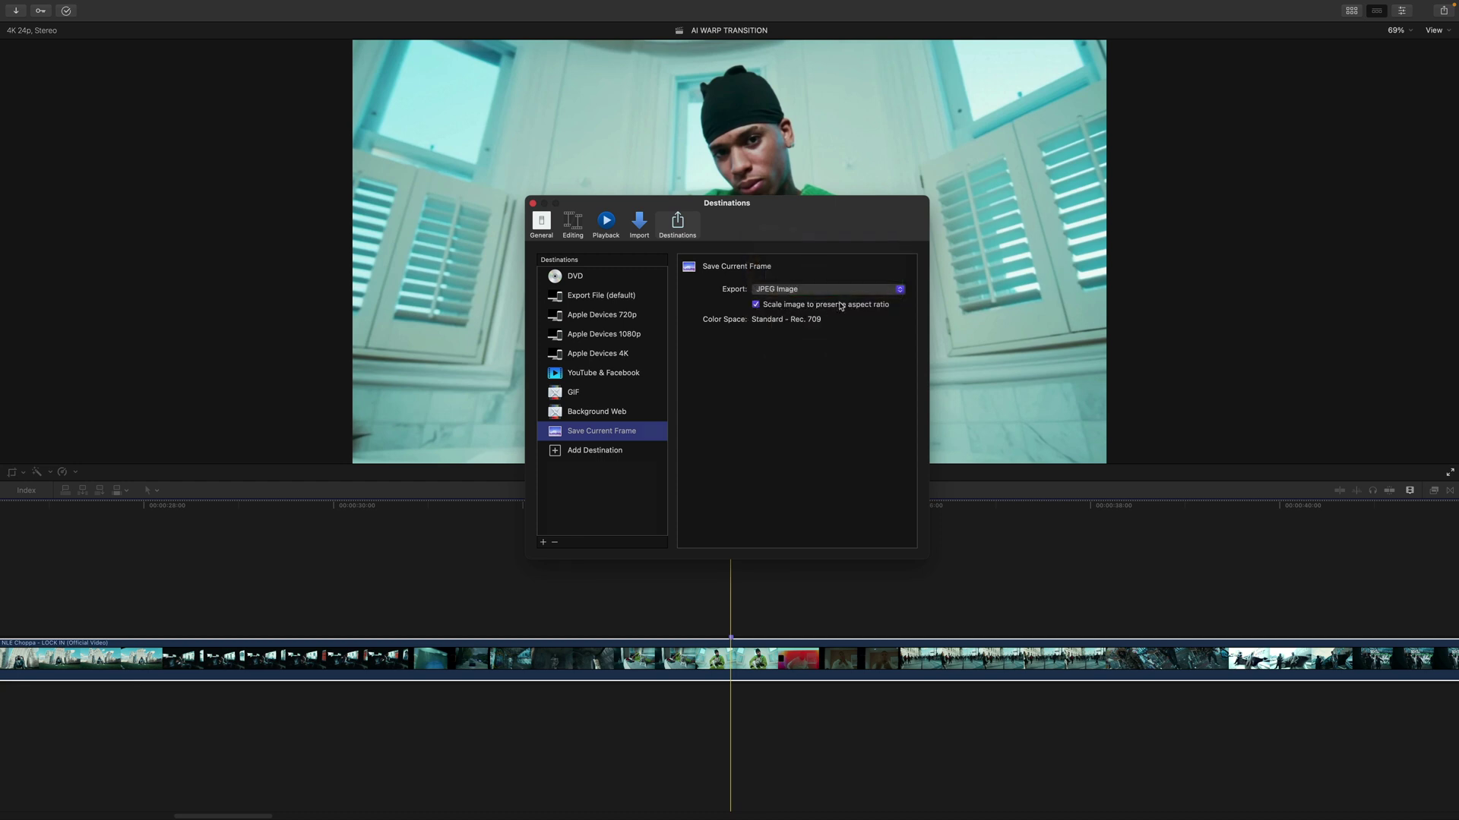
click(769, 306)
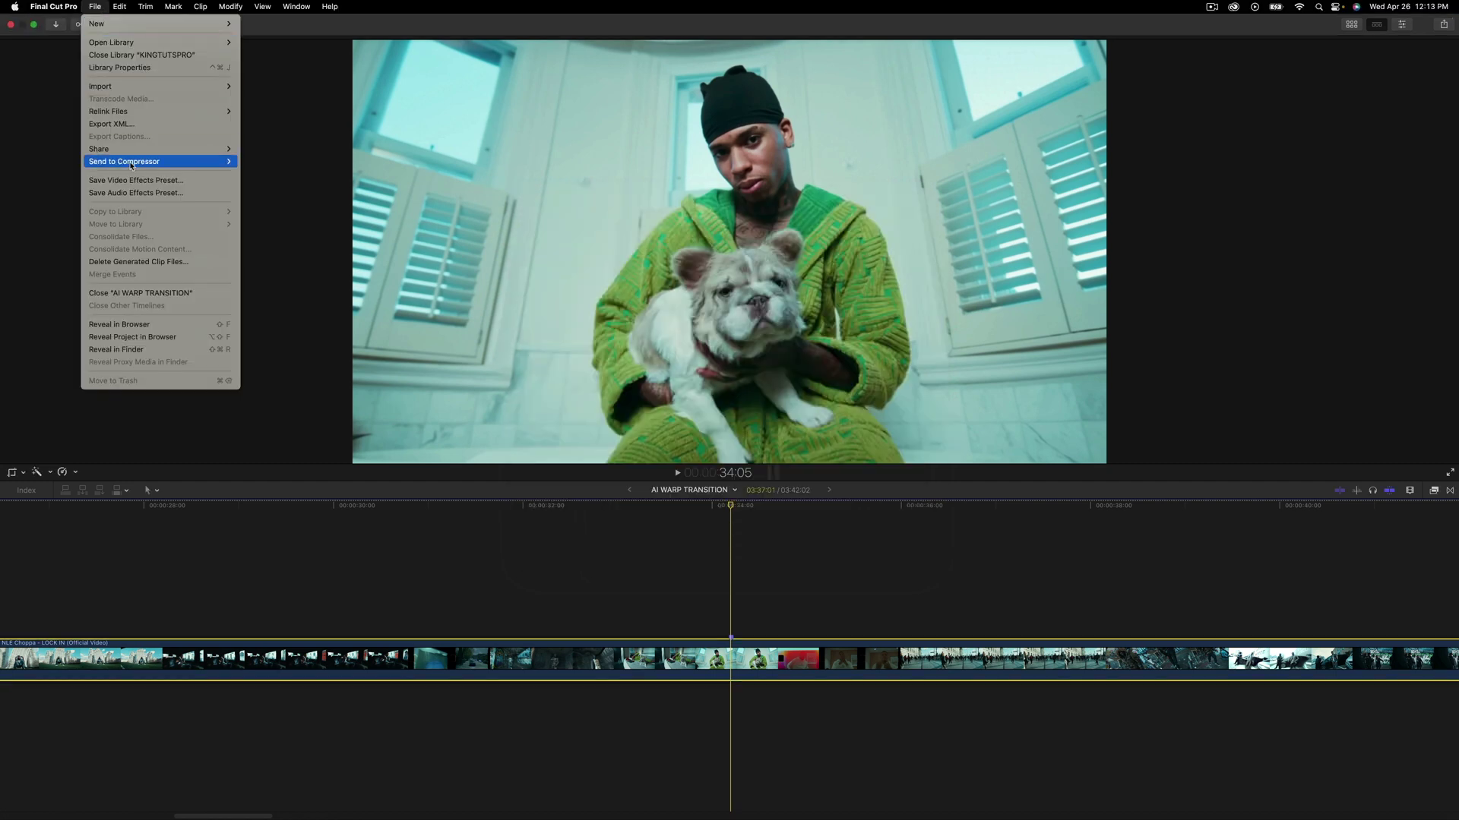
- Start Save Current Frame for the bulldog frame and review its Info settings
mouse_move(220, 148)
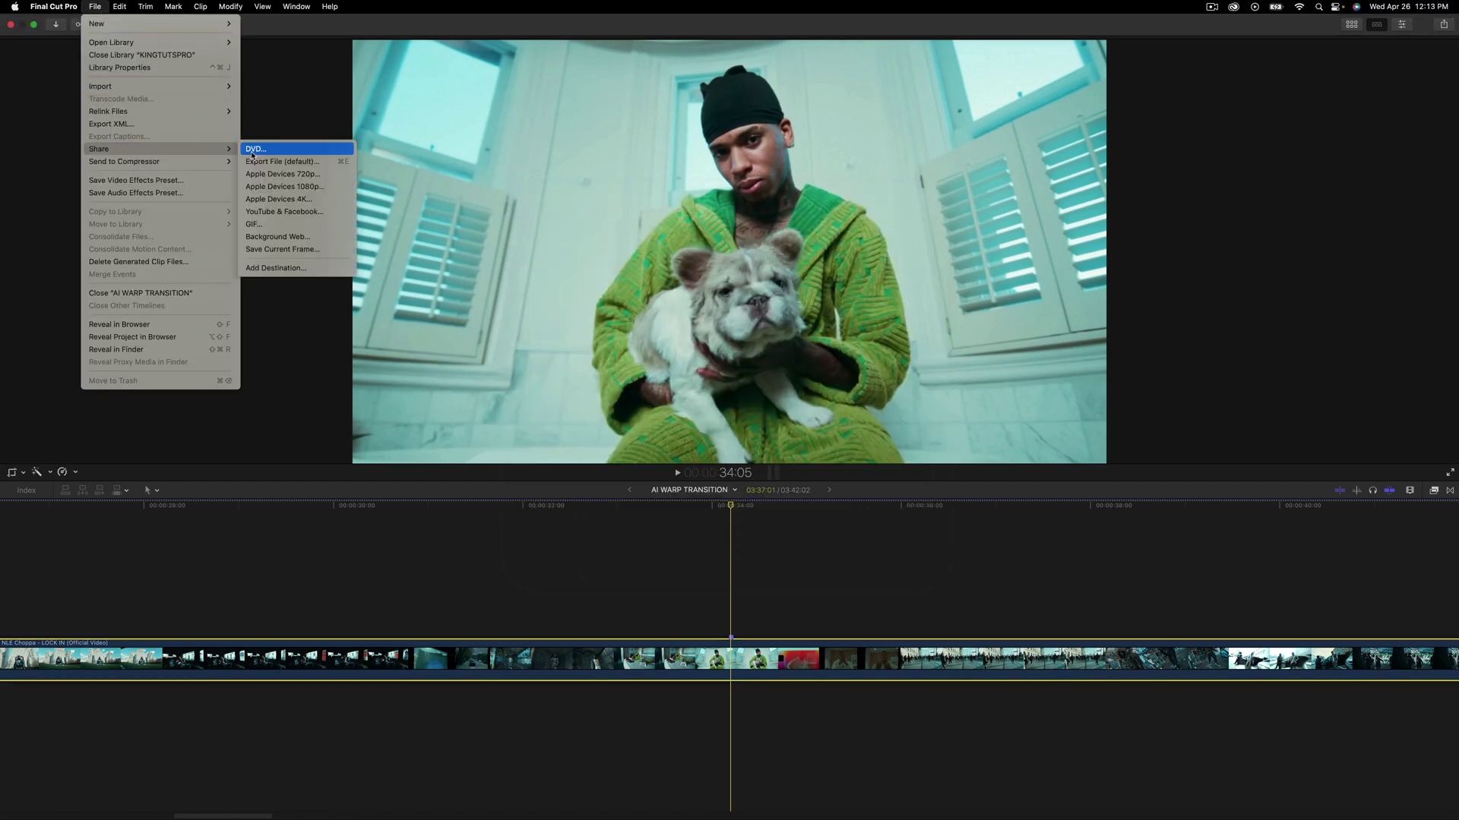
click(282, 249)
click(711, 176)
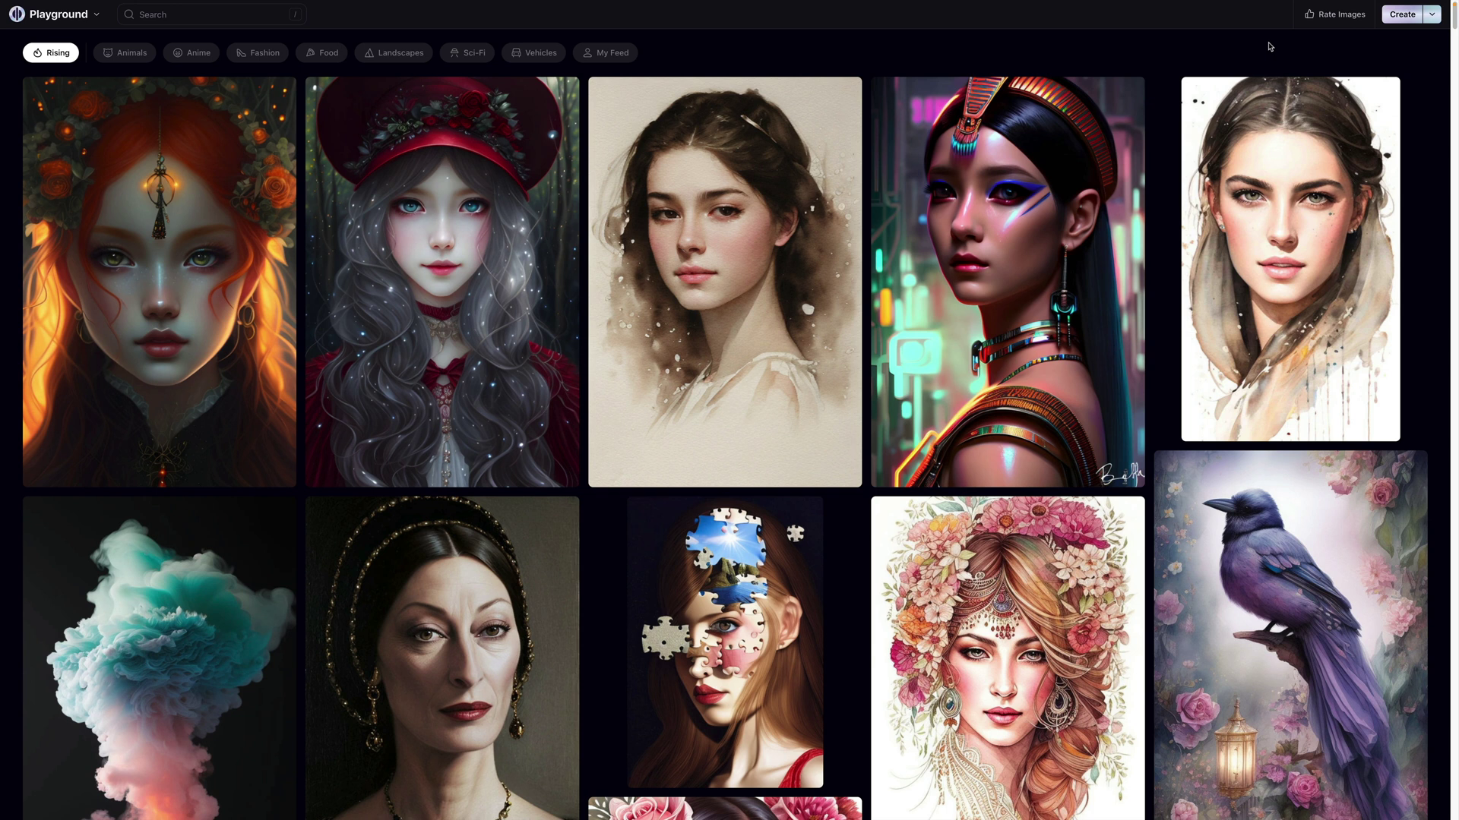
- Create a new Playground board, choose Import Image to Edit, and preview sampleimage.jpg
click(80, 15)
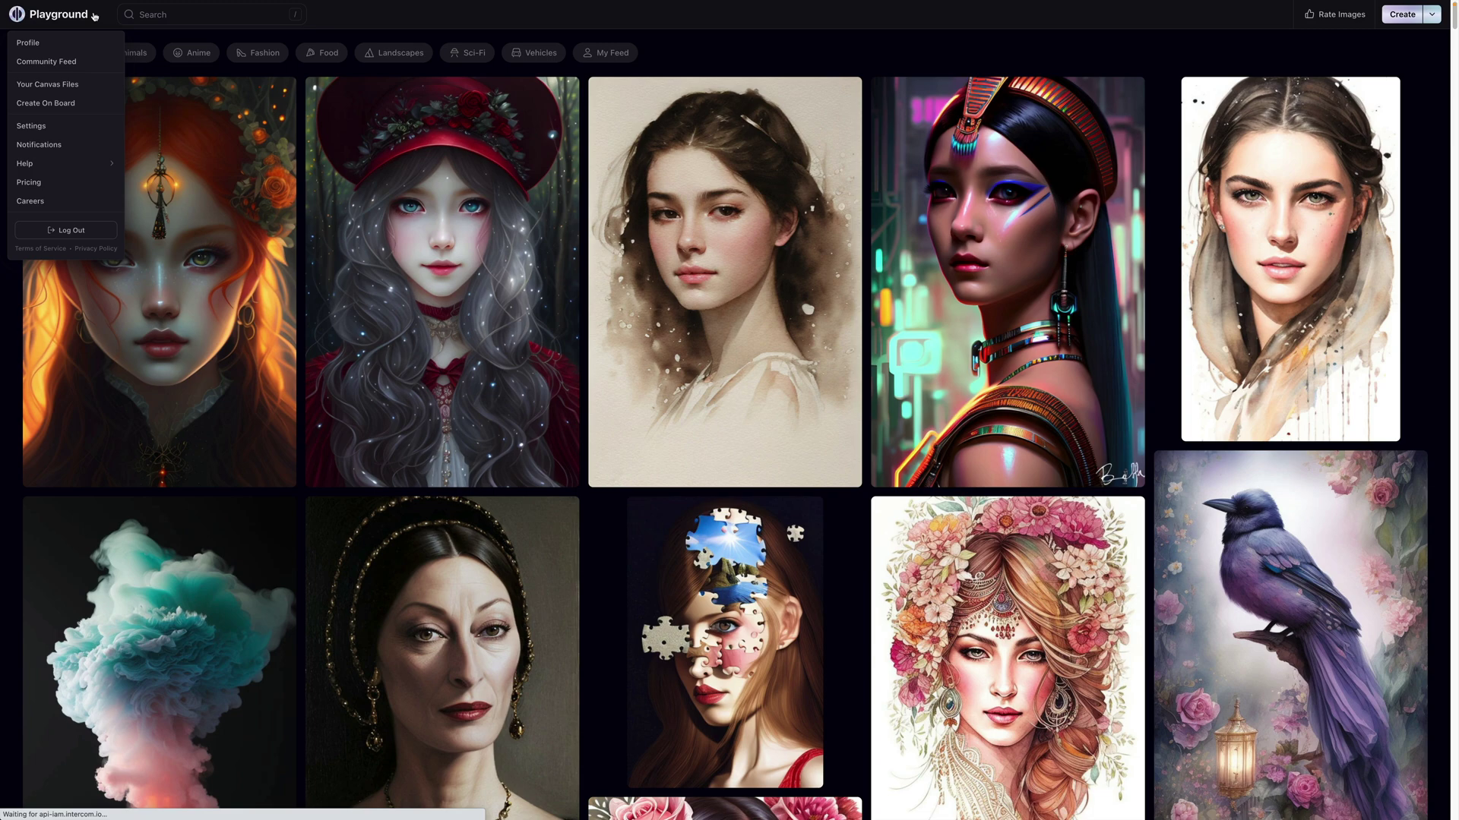
click(74, 104)
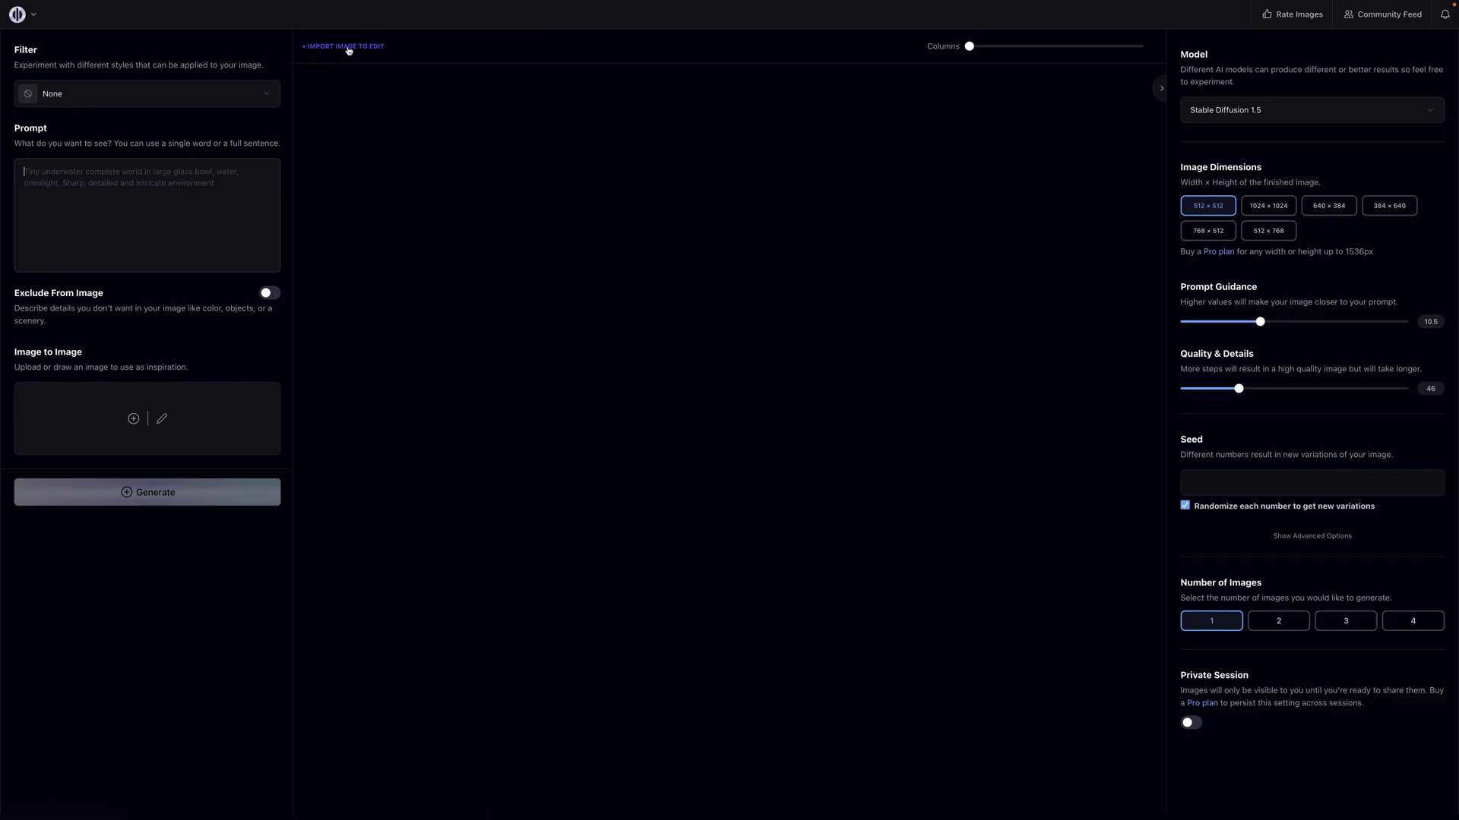
click(349, 48)
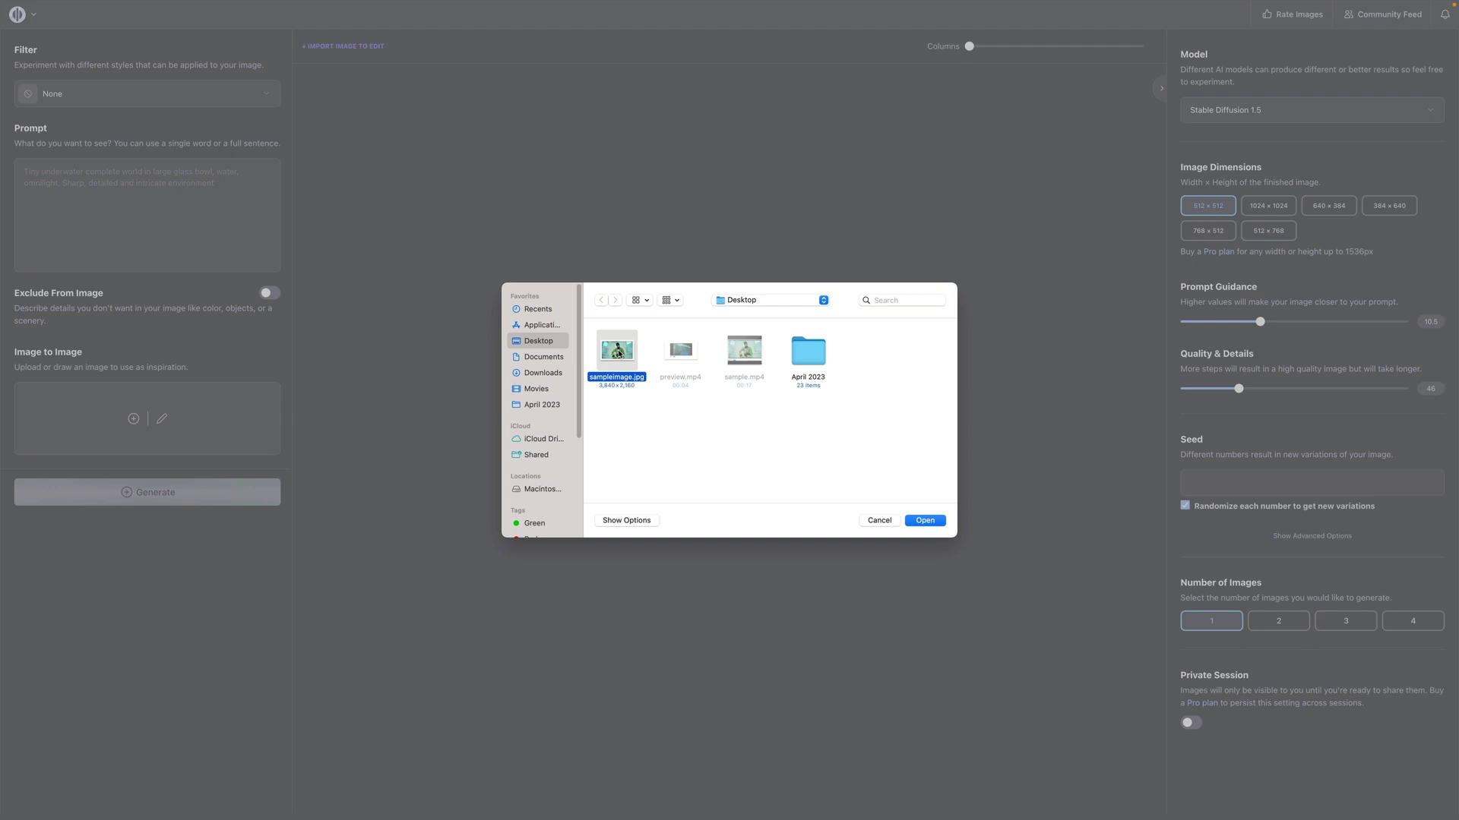
key(space)
key(space)
key(space)
key(space)
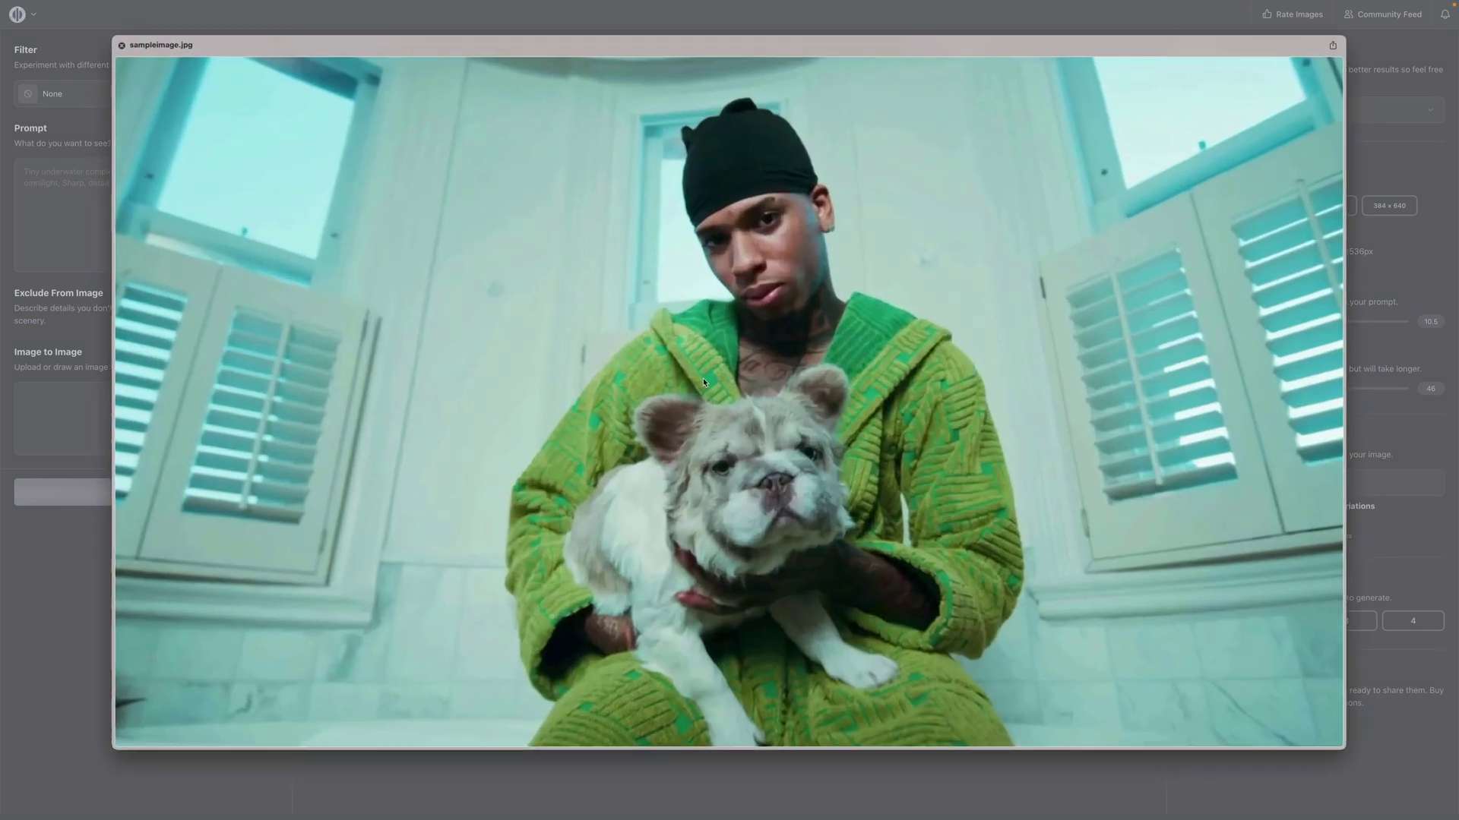
key(space)
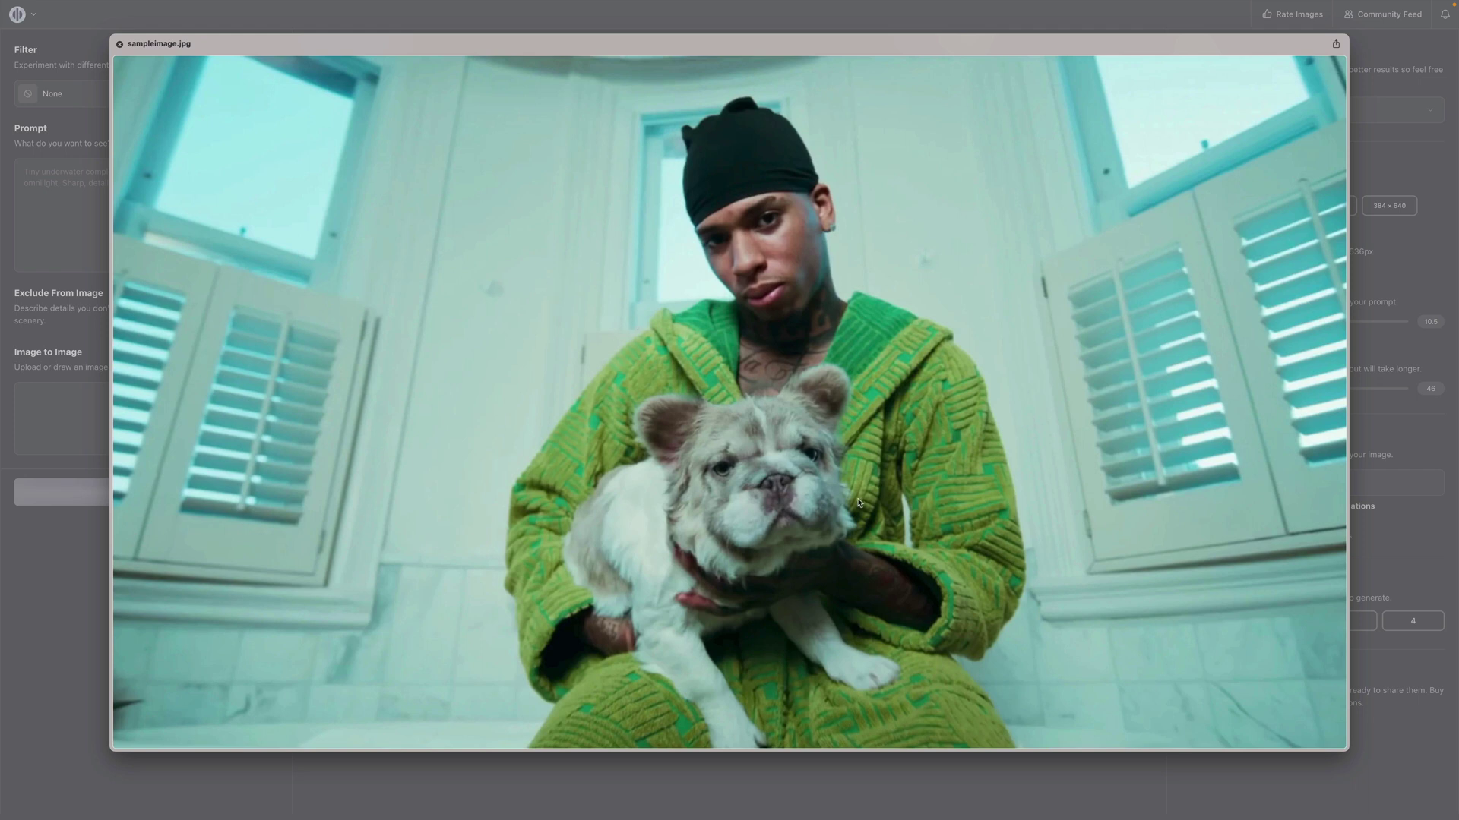
key(space)
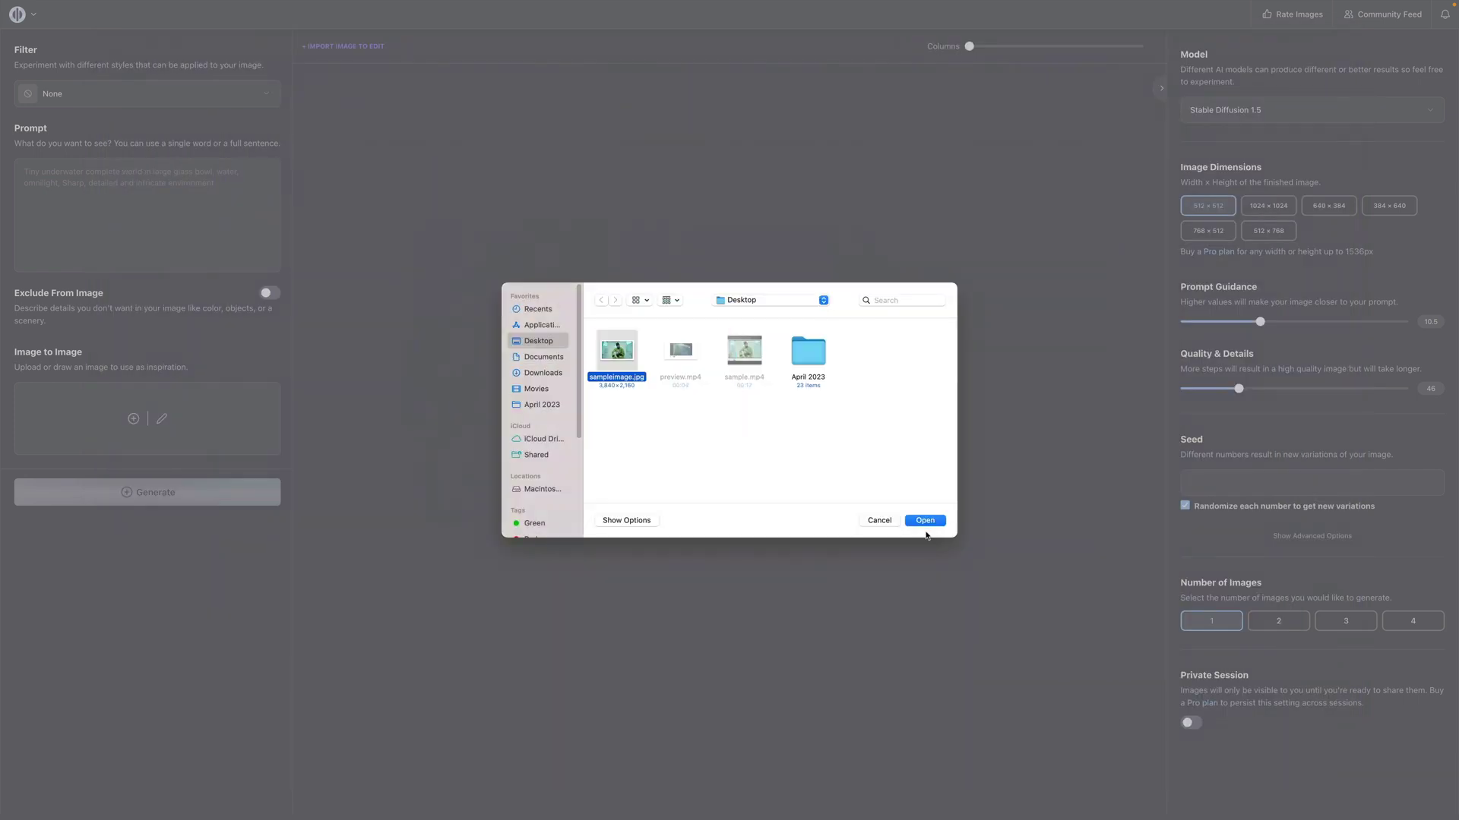
- Open sampleimage.jpg and paste the instruction 'medieval statue style texturized and realistic'
click(925, 522)
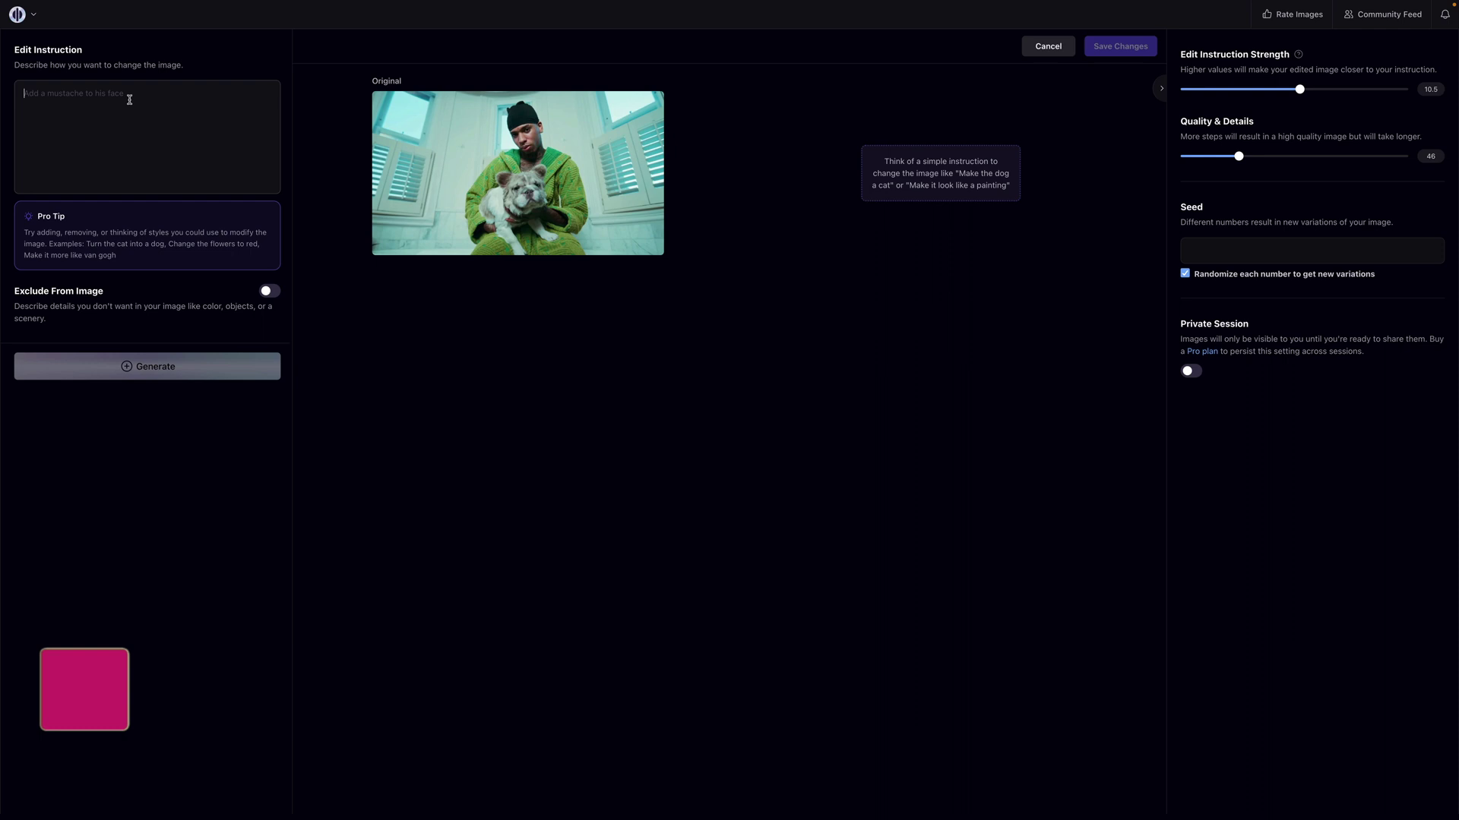
text(medieval statue style texturized and realistic)
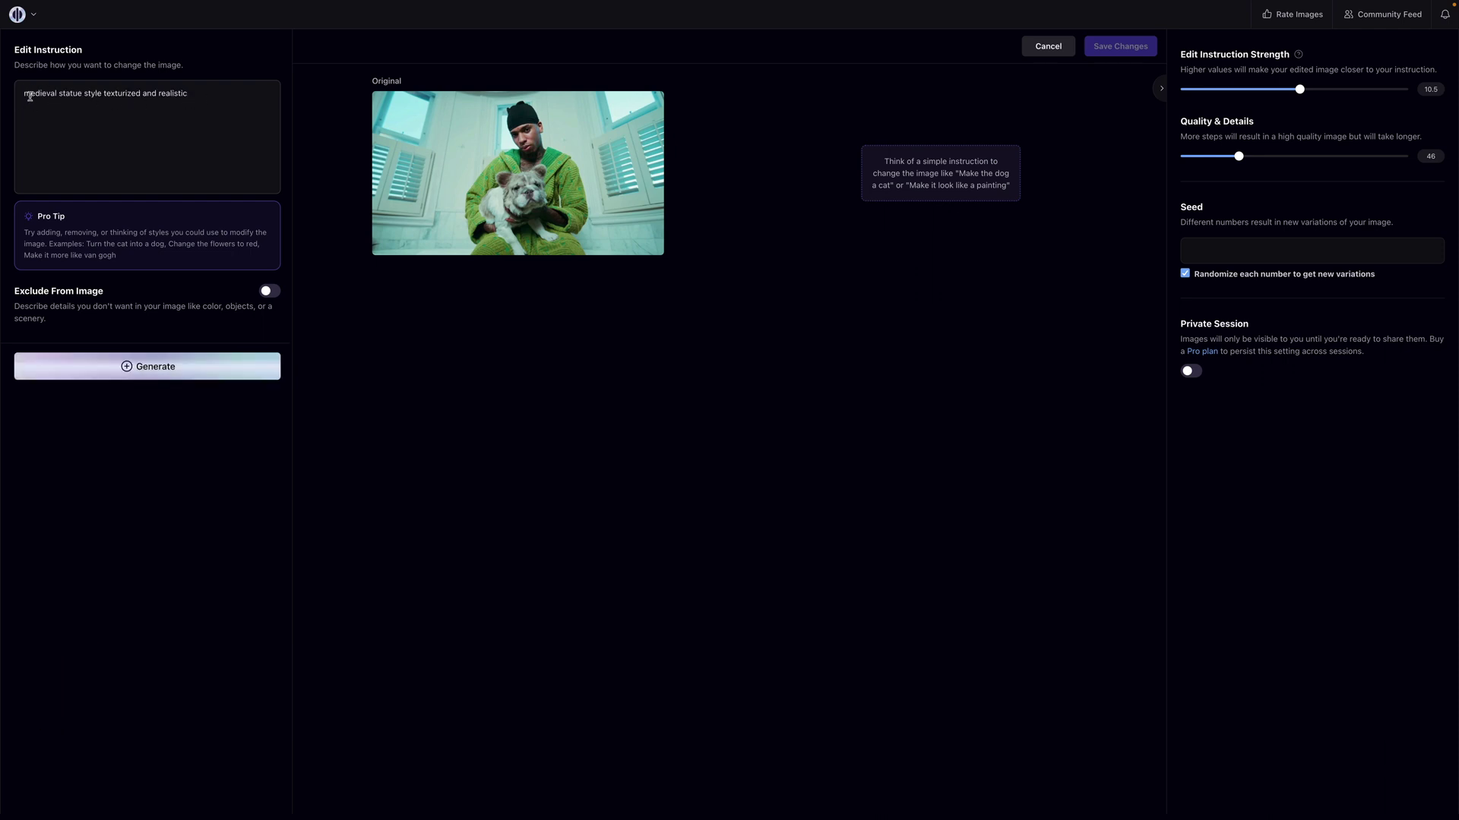
drag(22, 92, 99, 90)
click(220, 92)
- Turn on the Exclude From Image option
click(271, 293)
click(271, 293)
click(272, 293)
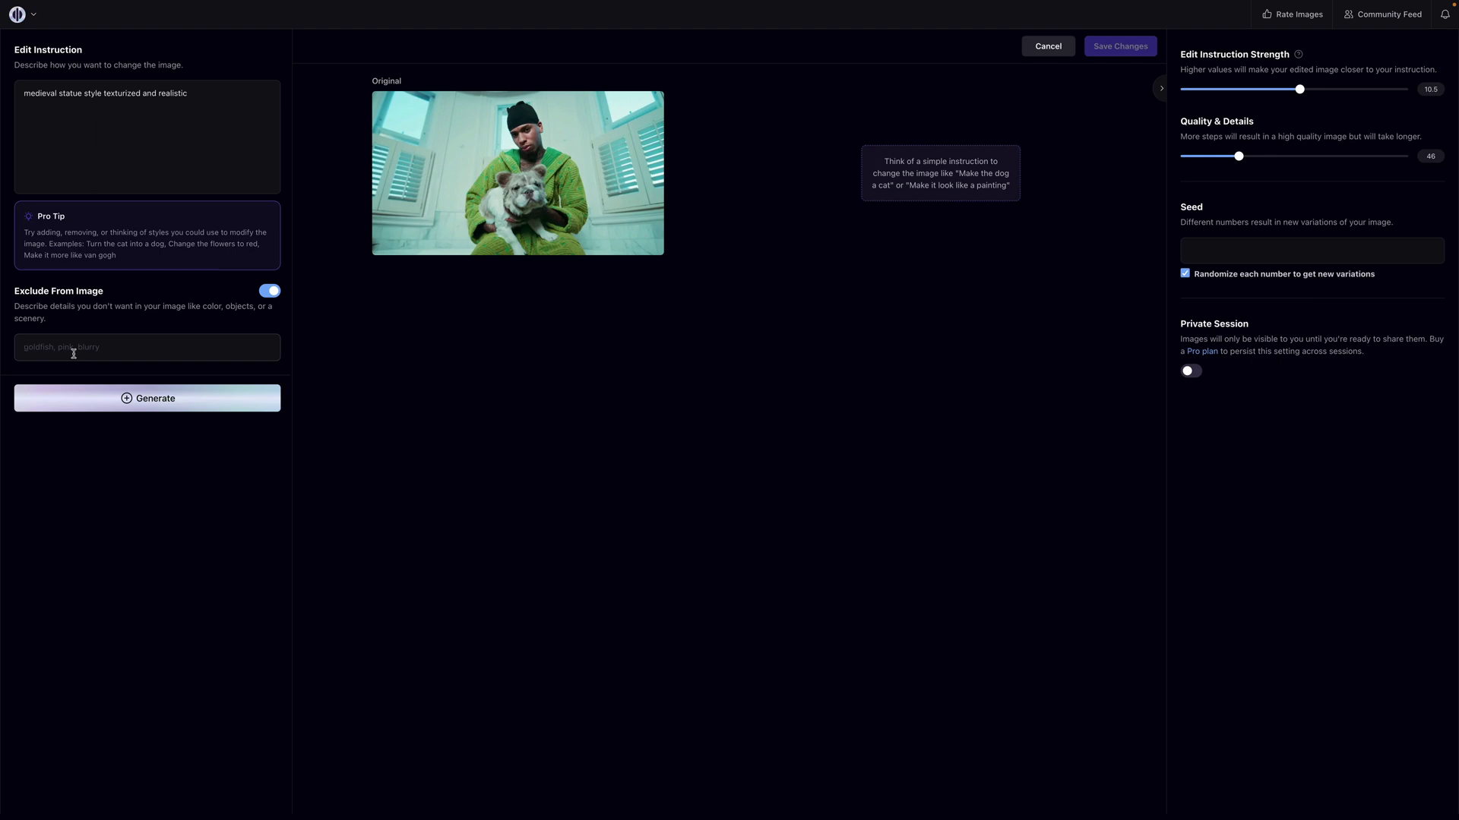
- Turn exclusions off, set Edit Instruction Strength to 2.75, and keep Quality & Details at 46
click(267, 294)
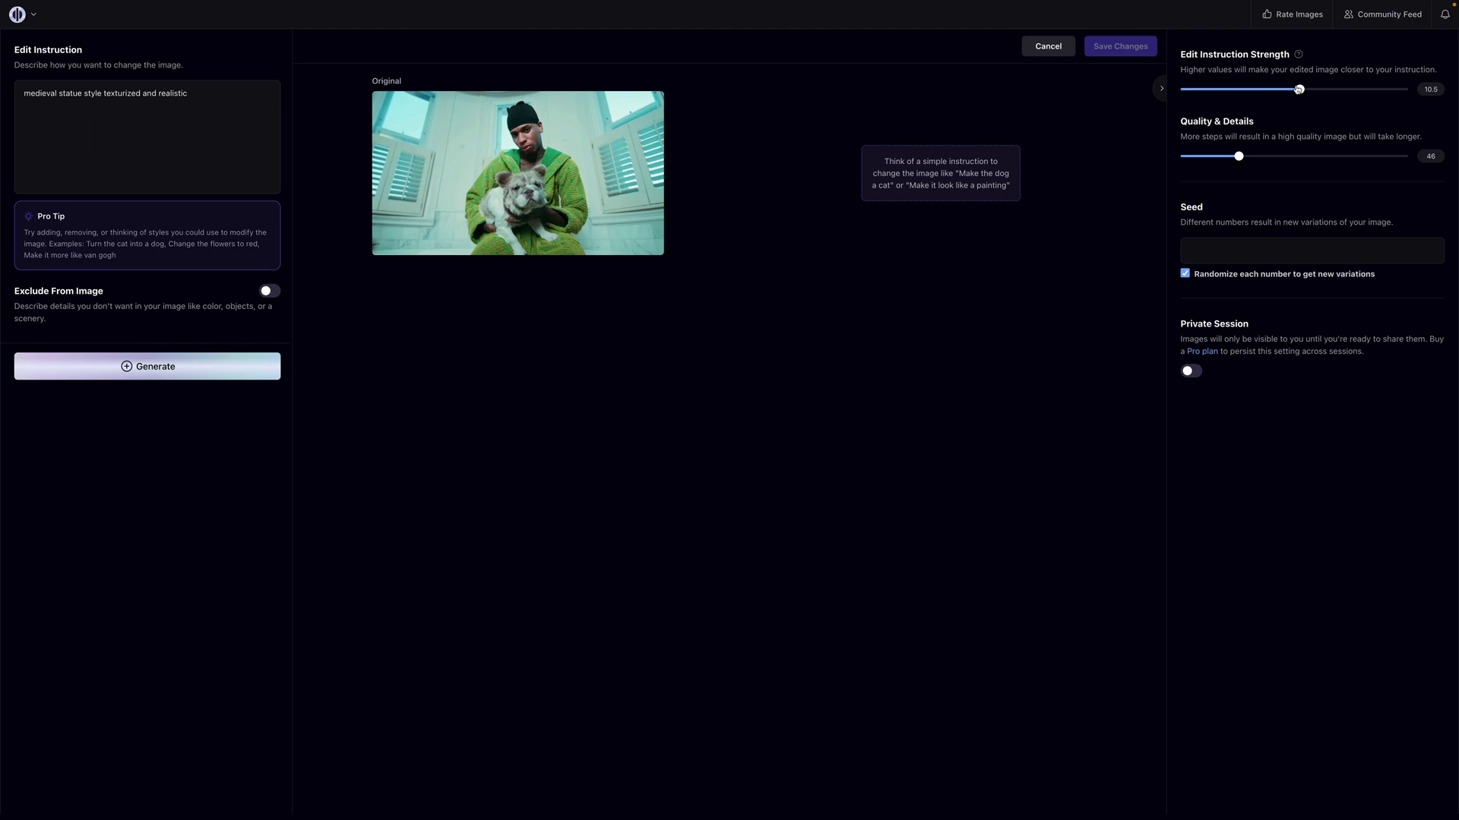
drag(1301, 90, 1199, 92)
mouse_move(561, 132)
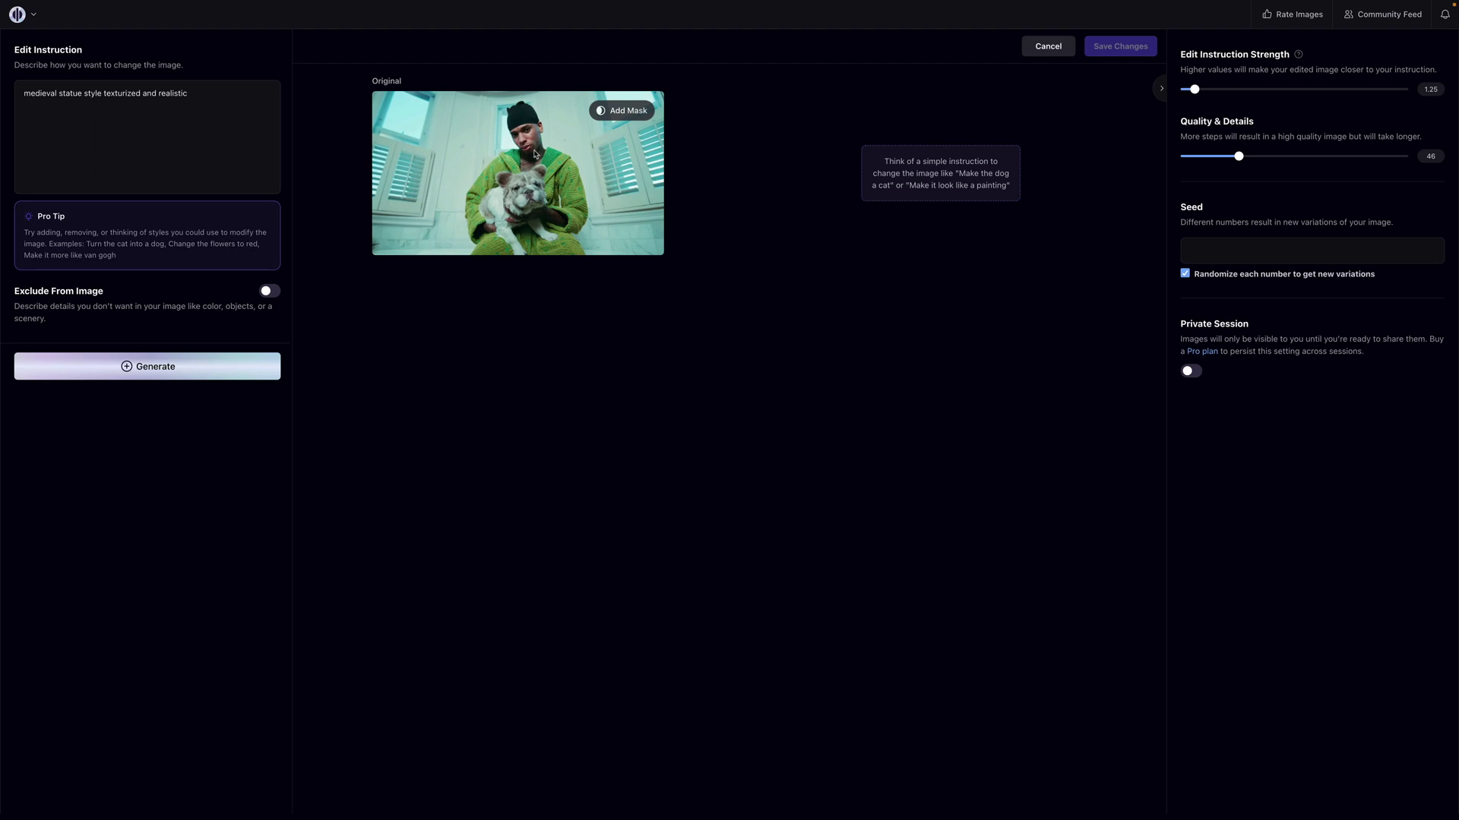
drag(1197, 90, 1368, 91)
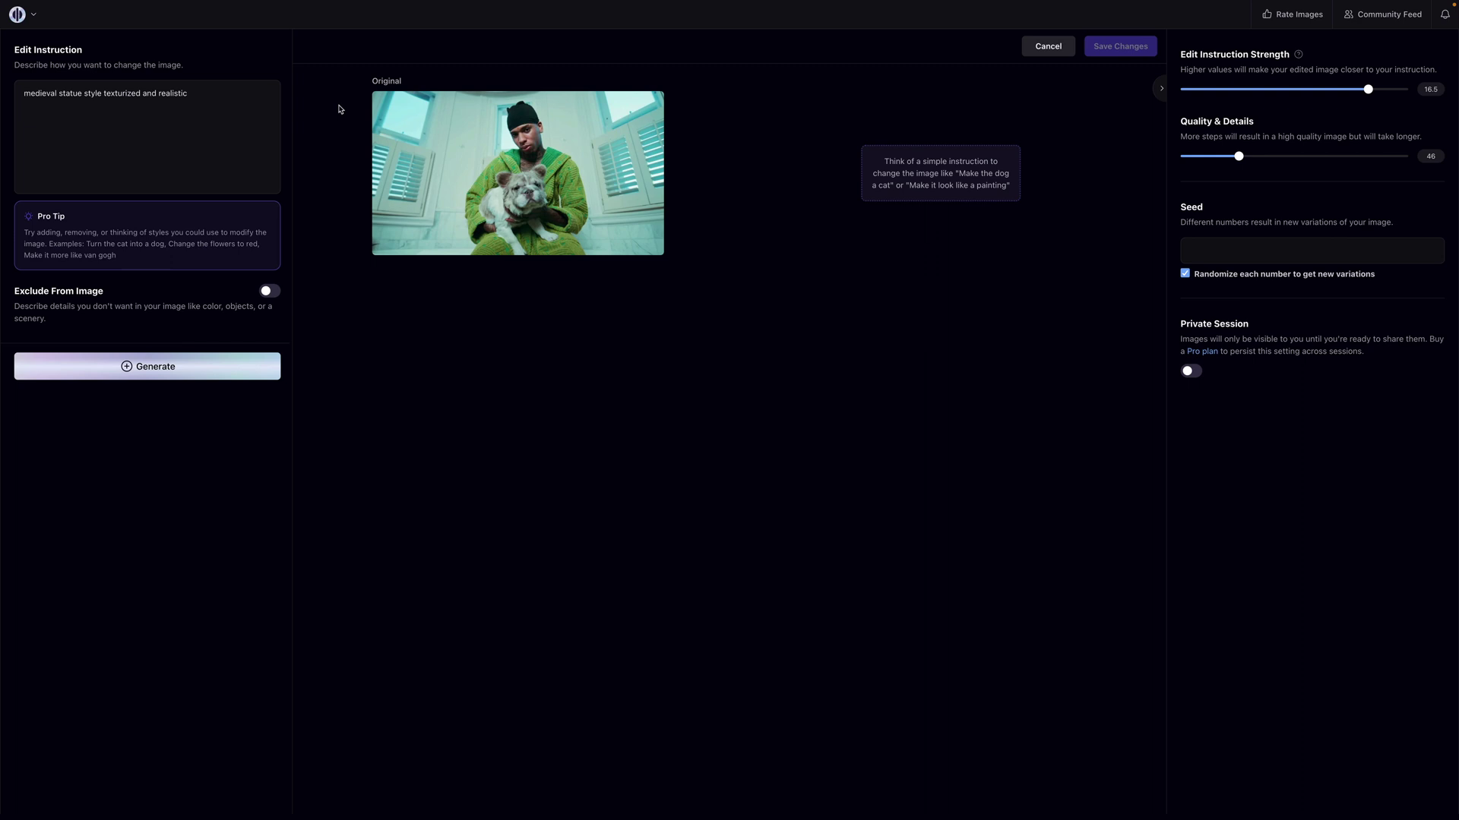
drag(222, 98, 69, 89)
triple_click(82, 94)
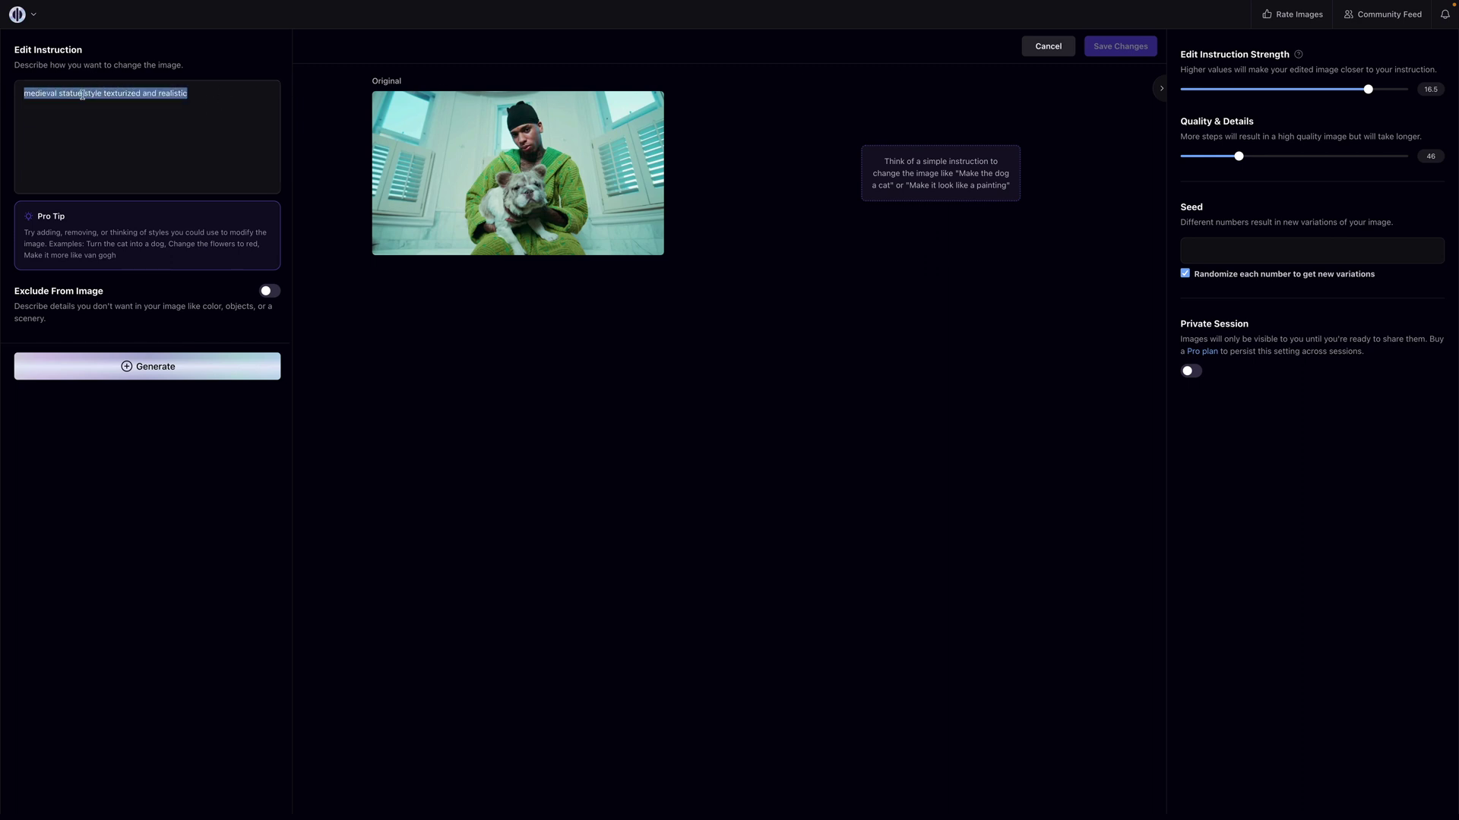
click(200, 92)
drag(1367, 89, 1212, 92)
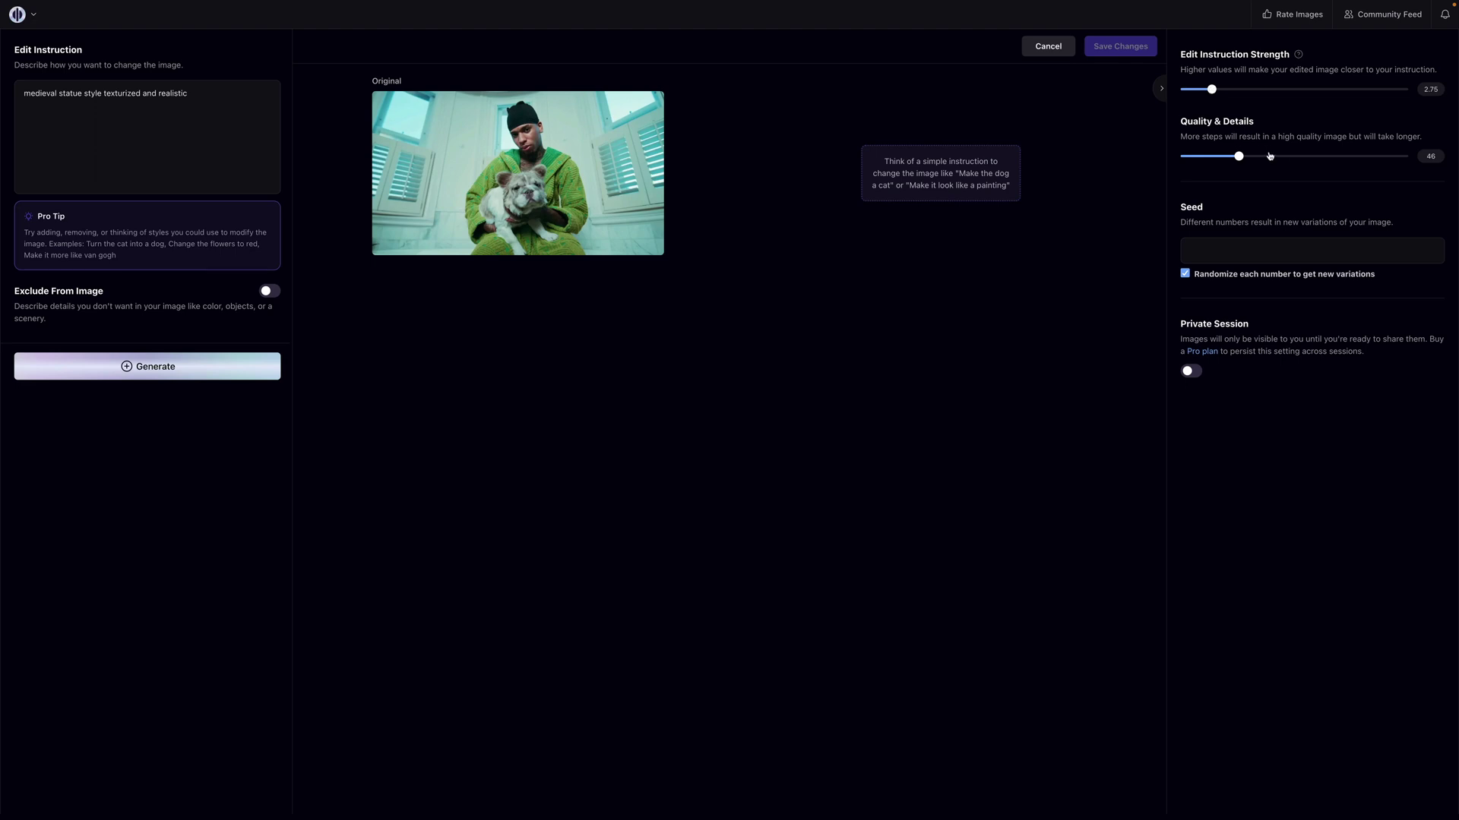
click(1237, 157)
drag(1236, 155, 1239, 158)
- Generate the first medieval-statue edit of the bulldog frame beside the Original image
click(161, 364)
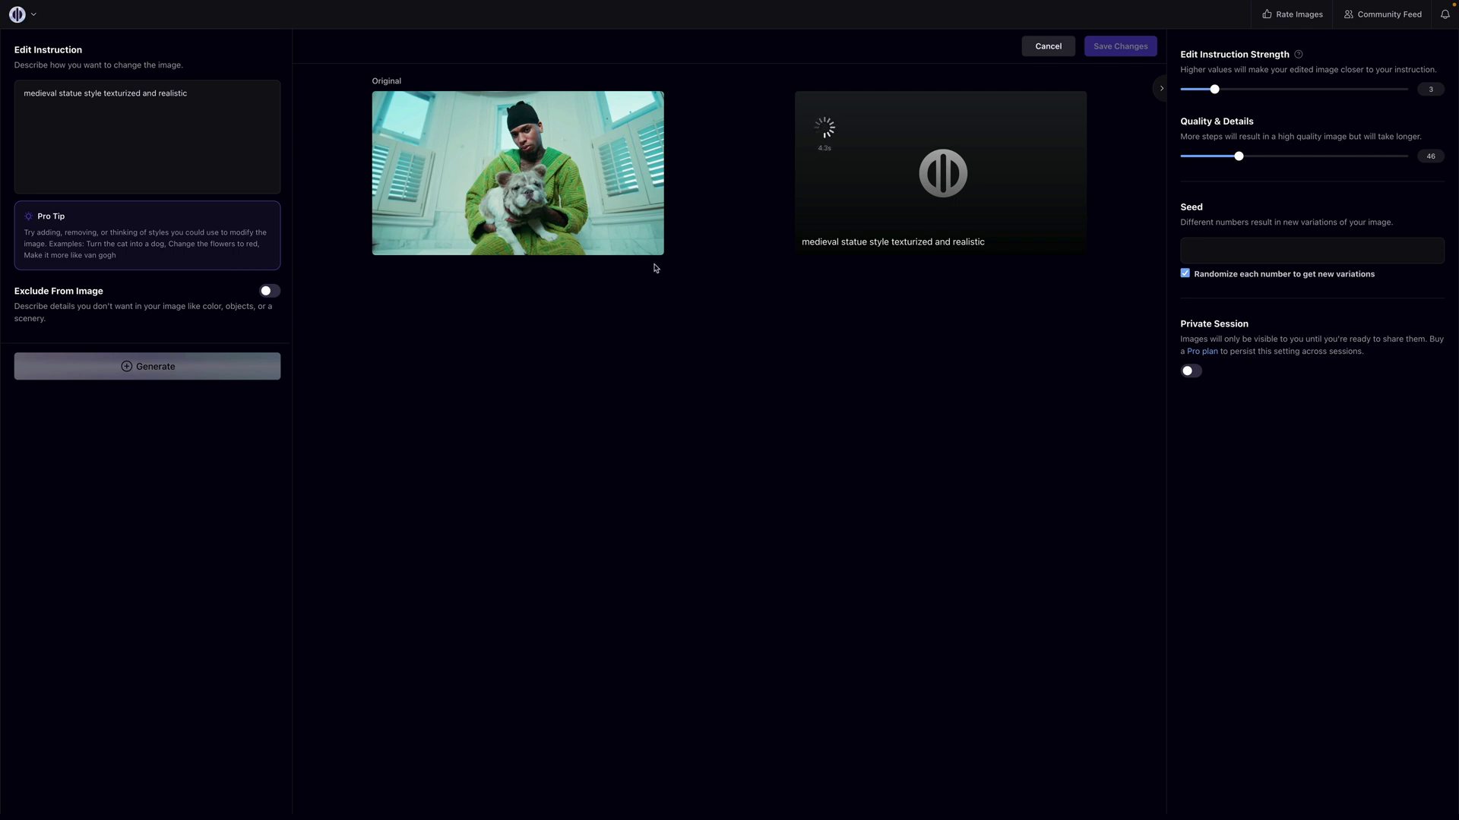
triple_click(76, 93)
click(623, 356)
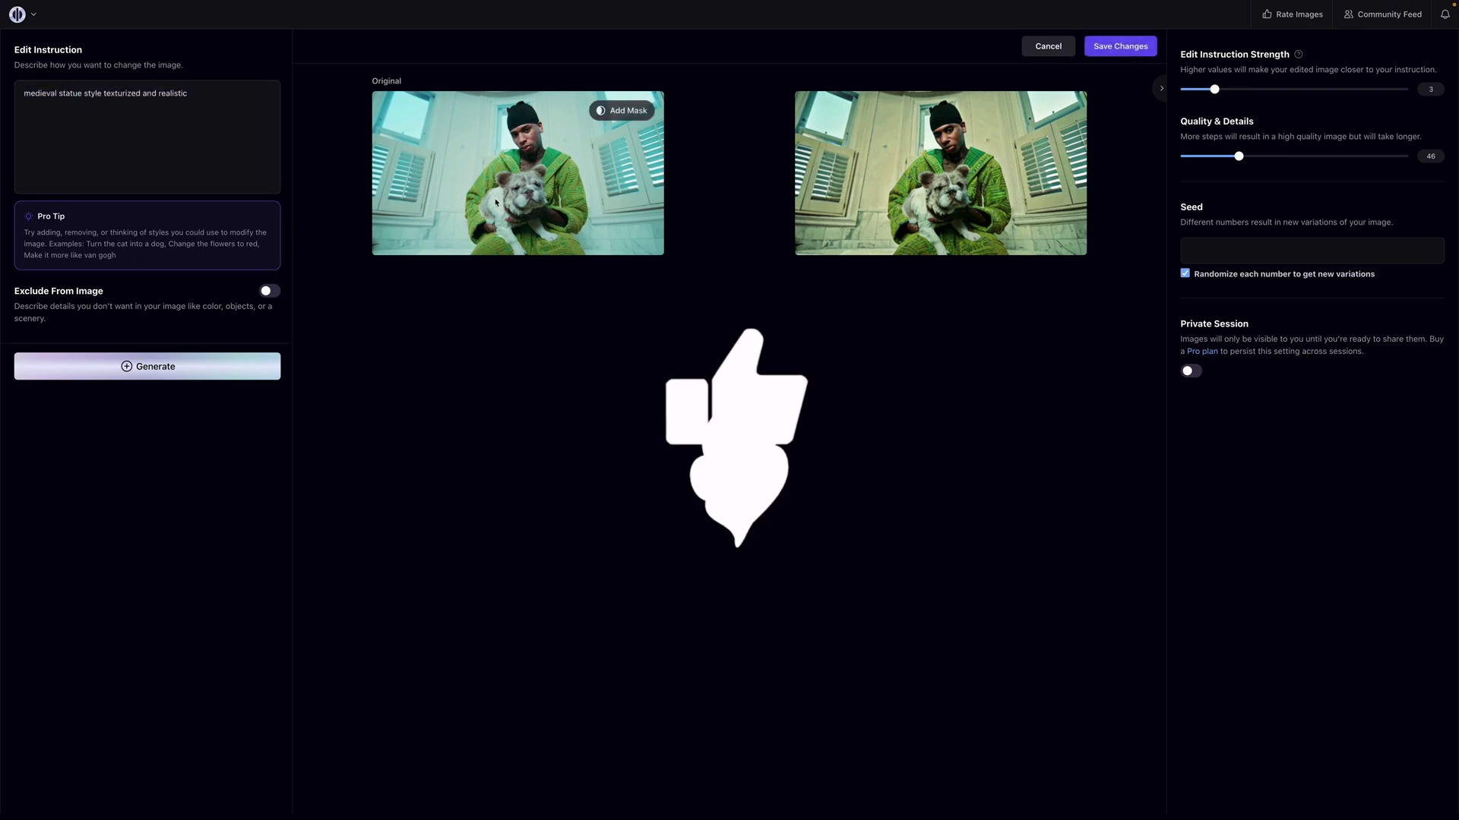
mouse_move(956, 162)
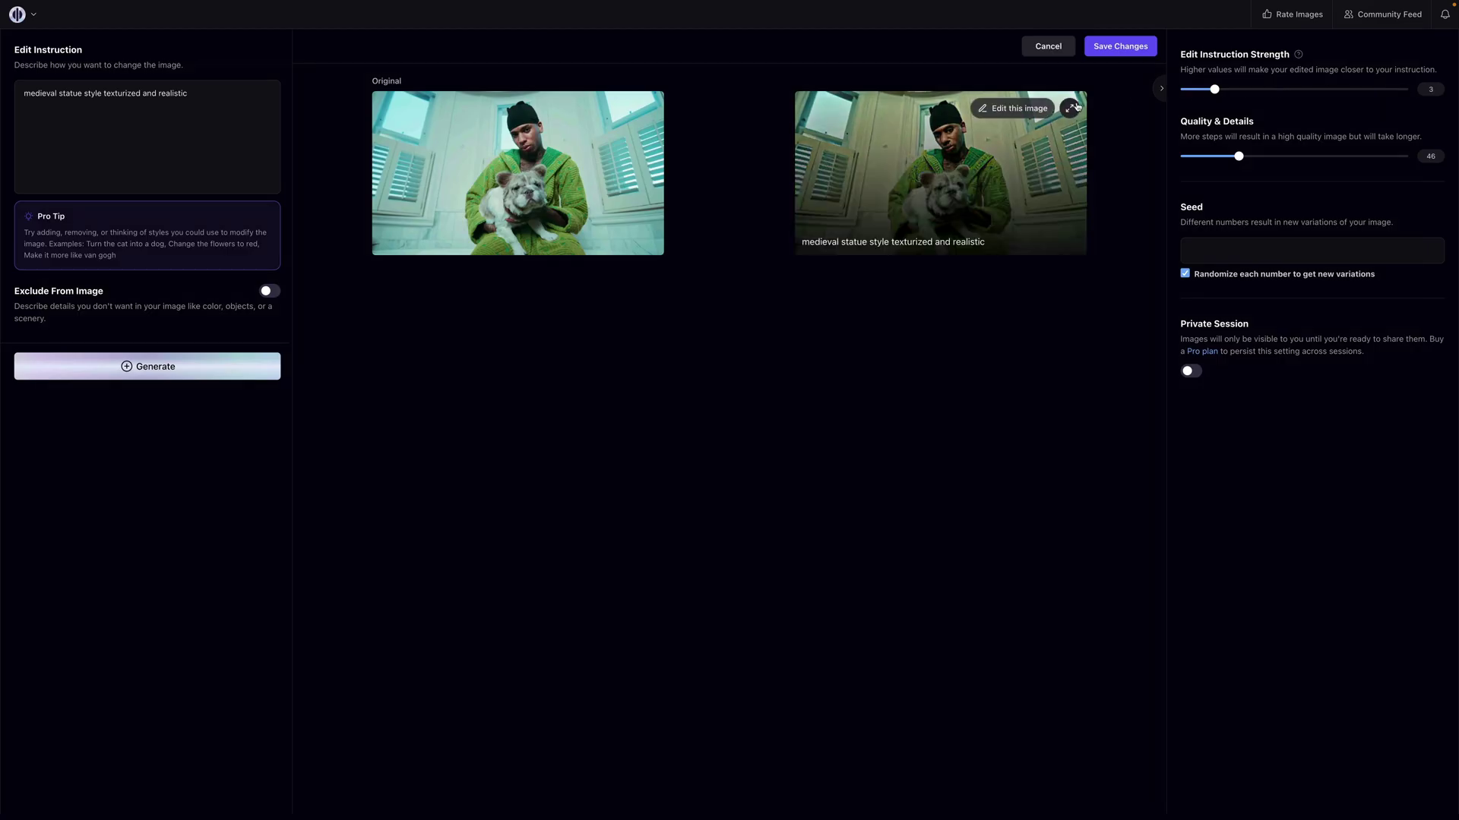
- Save the first enlarged result to Downloads as 01.png
click(1069, 107)
right_click(905, 187)
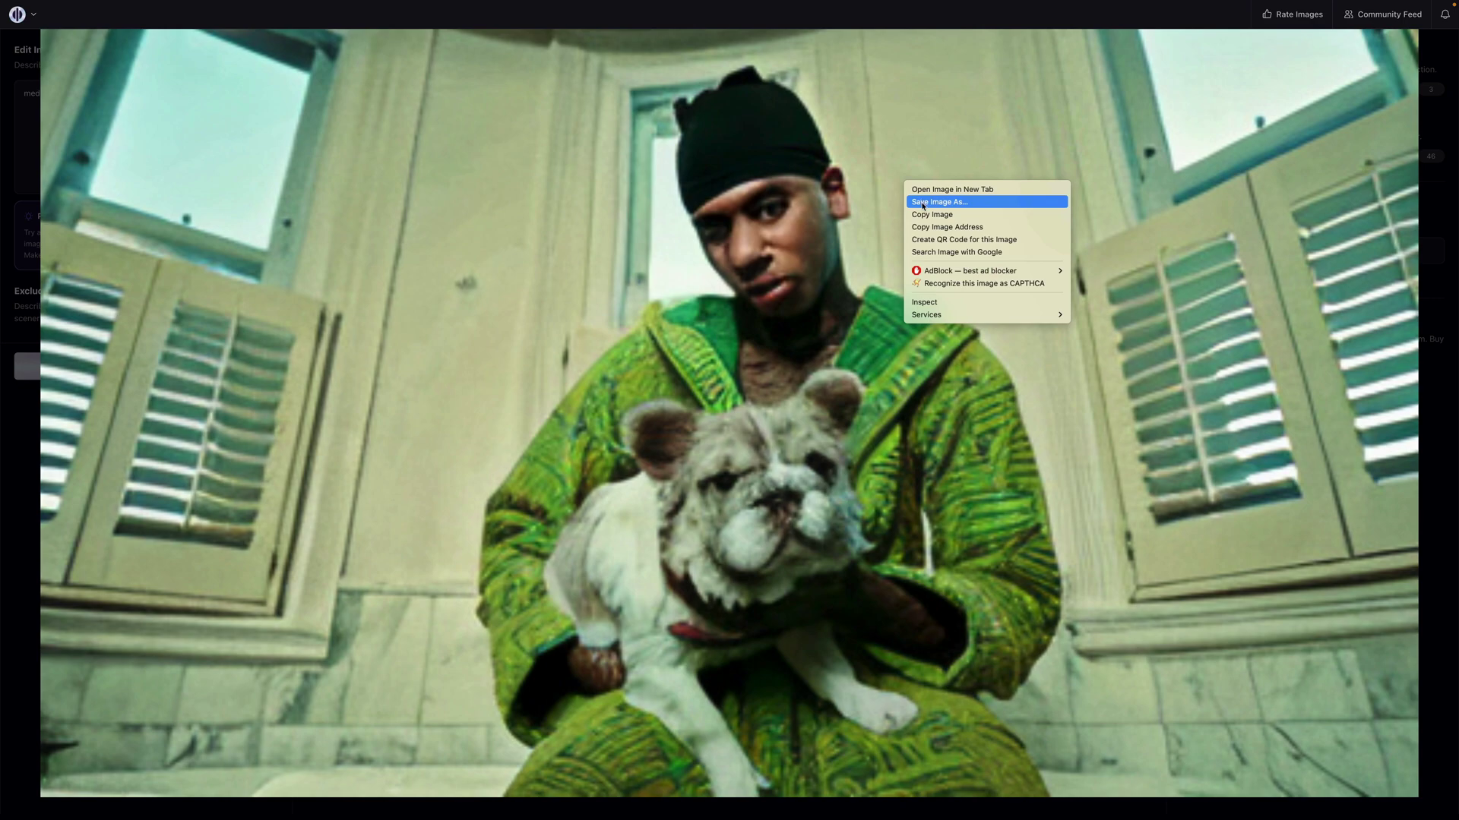
click(964, 203)
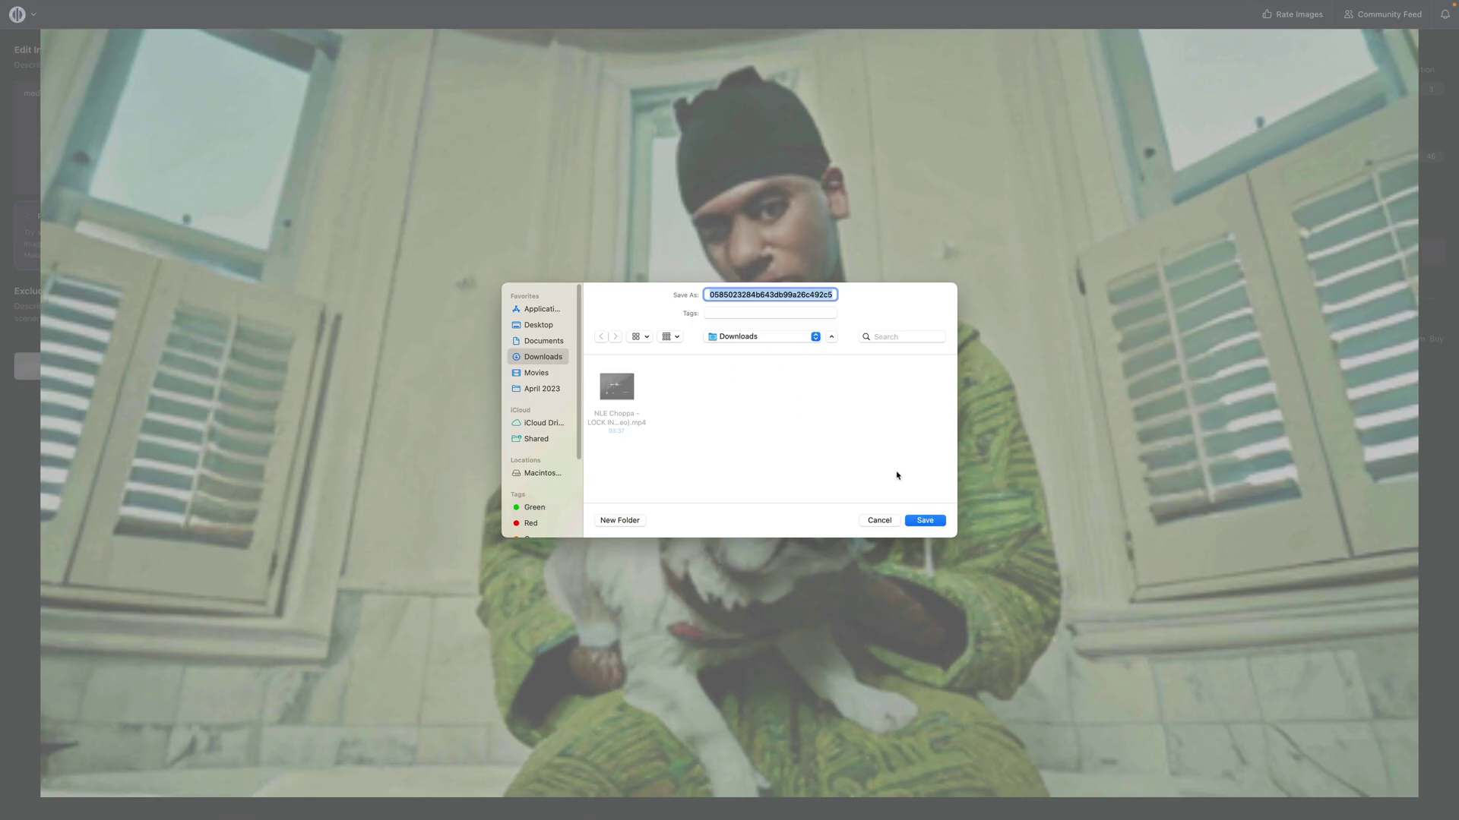
text(01)
key(Return)
key(Escape)
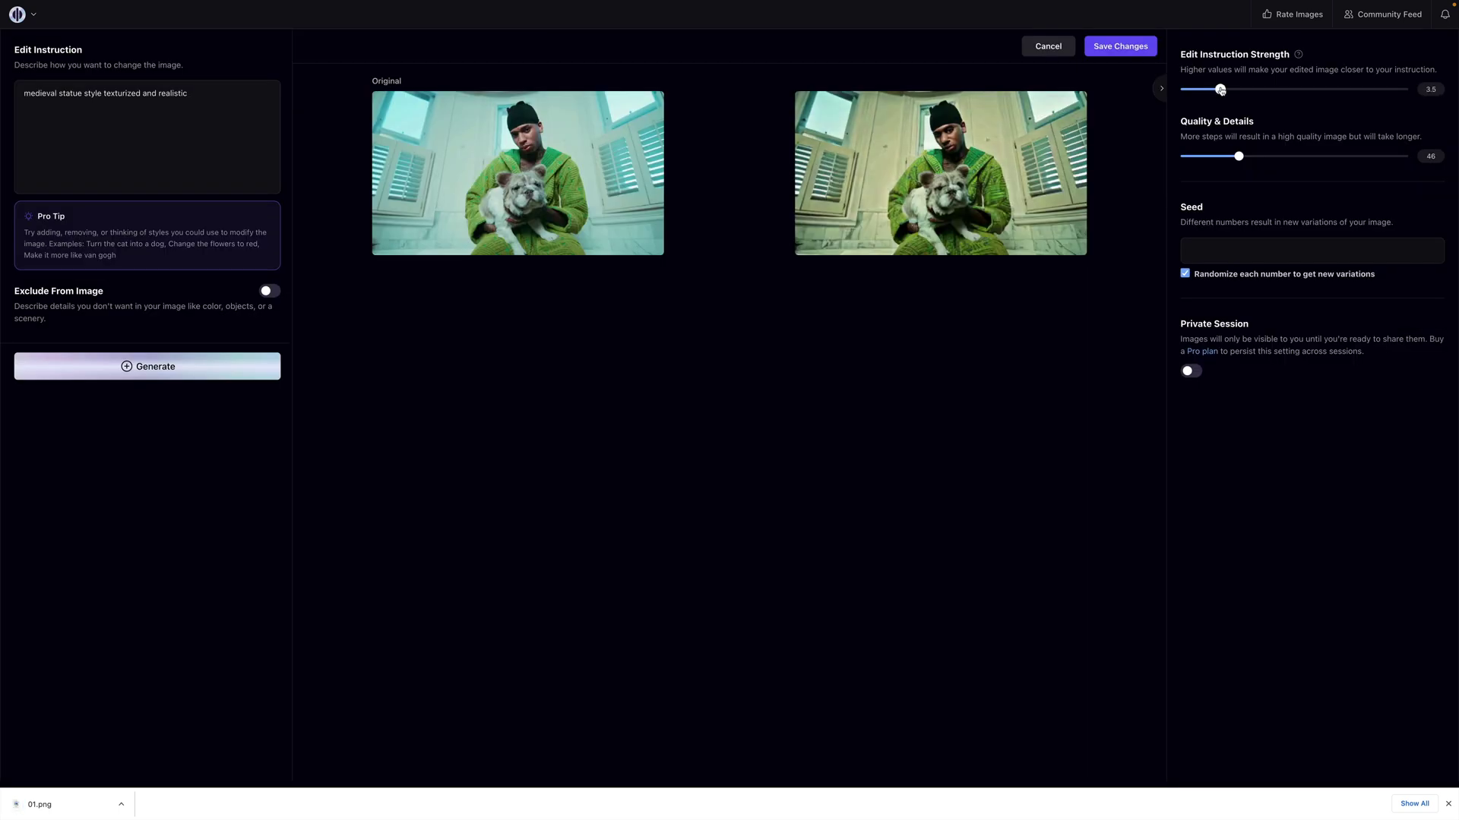
- Generate another statue-style edit and save it as 02.png
click(242, 360)
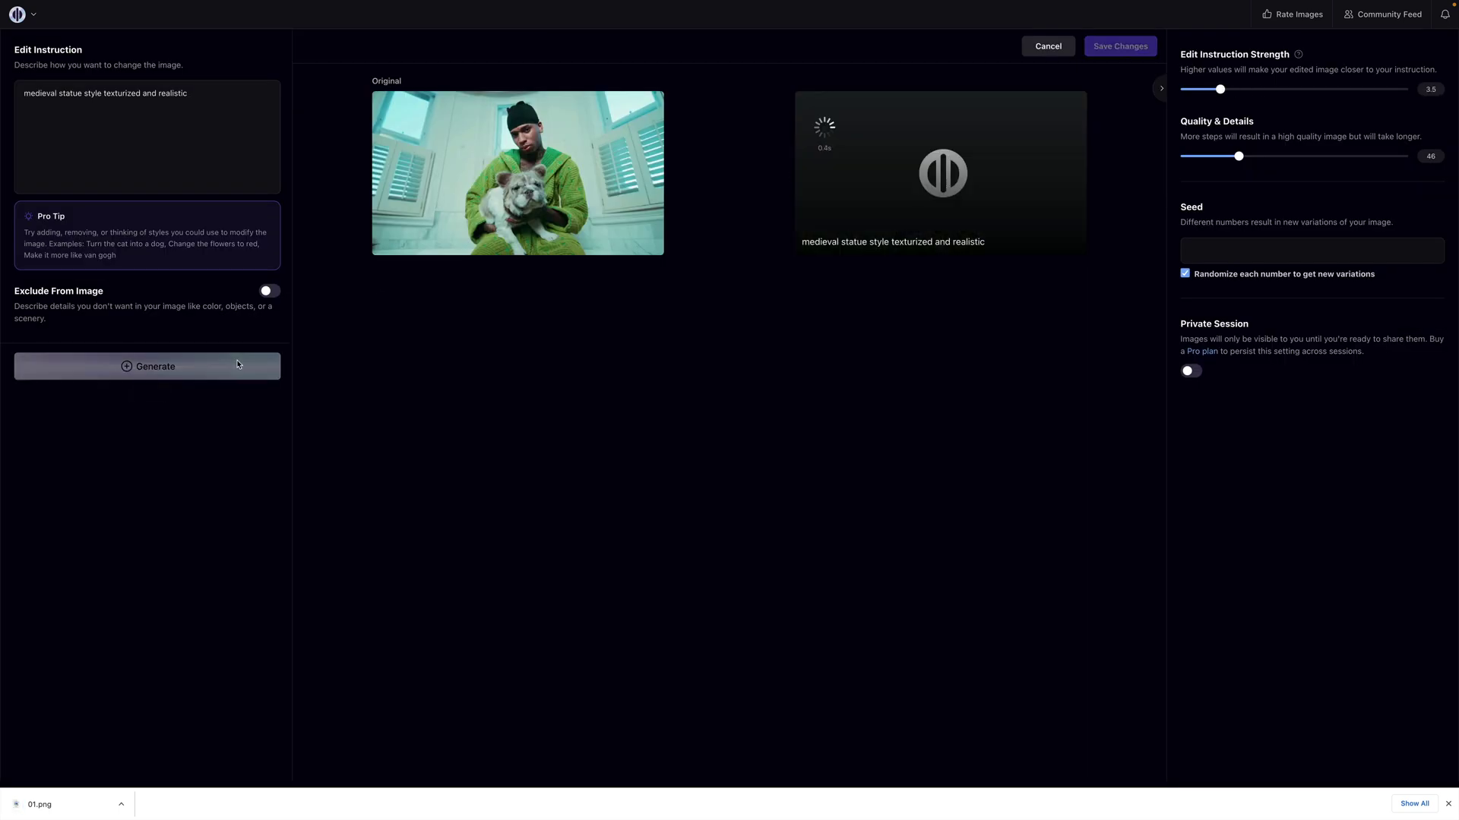
click(851, 182)
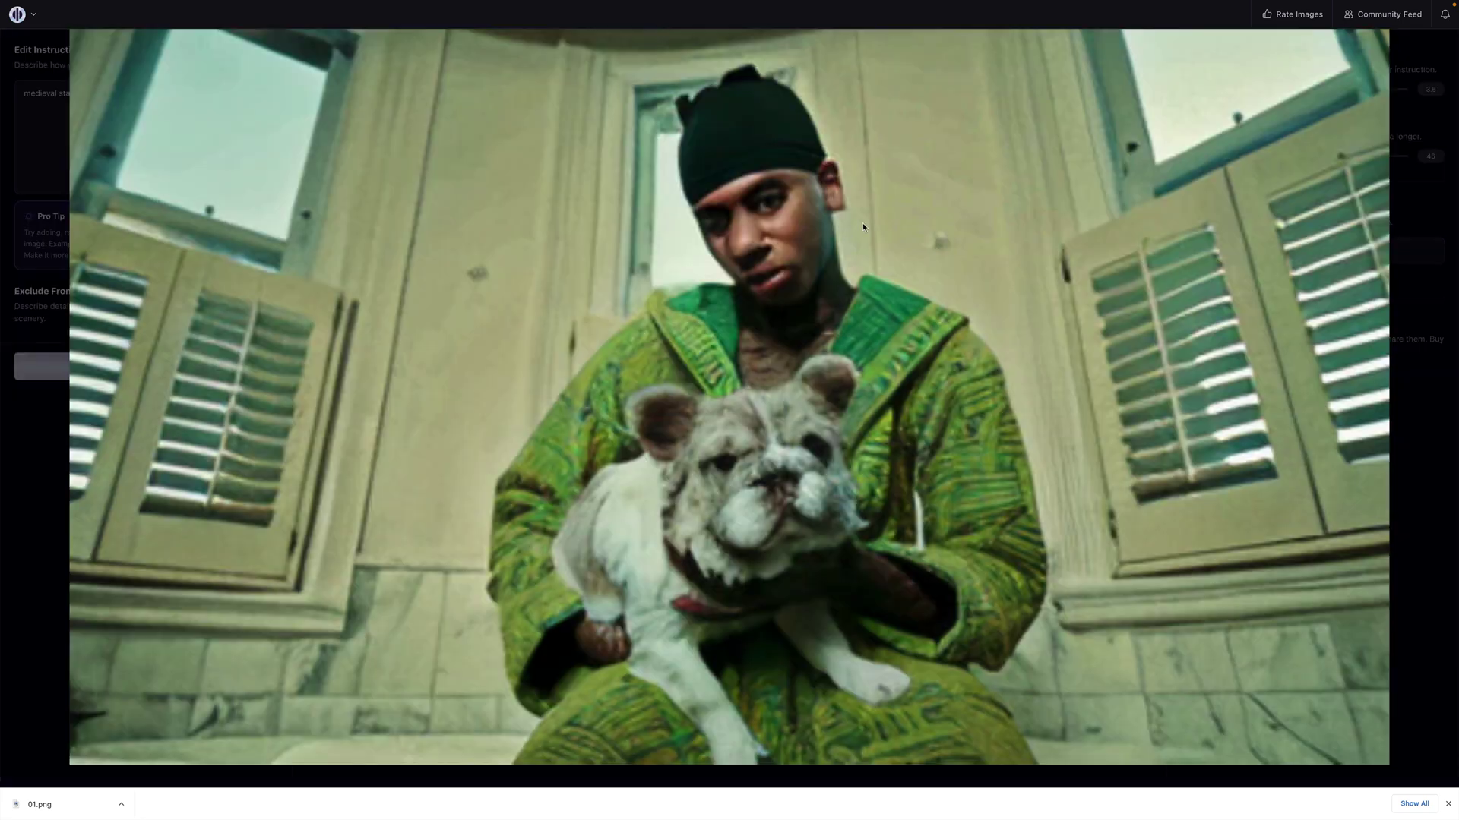
right_click(846, 231)
click(884, 252)
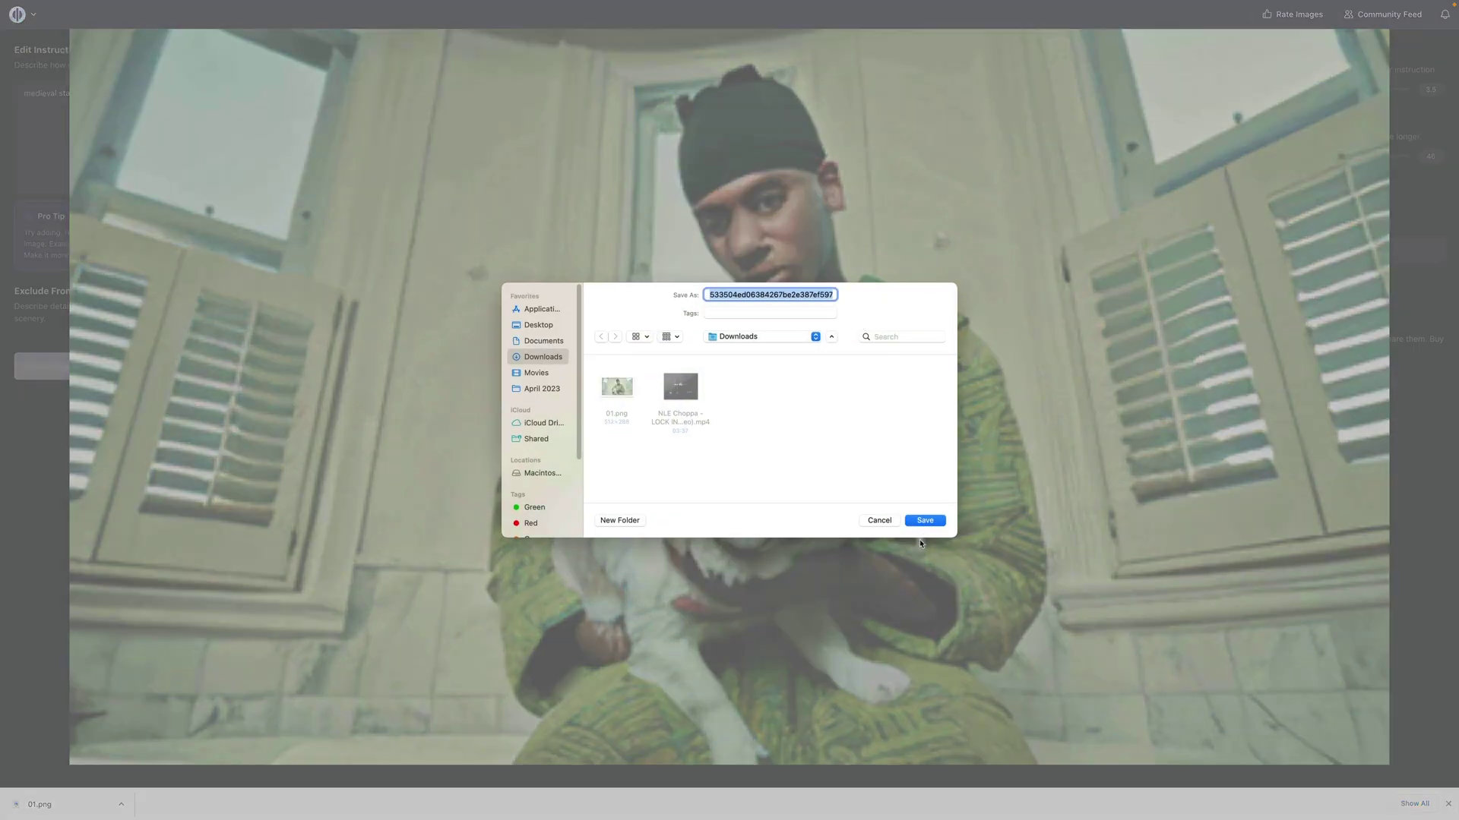
text(2)
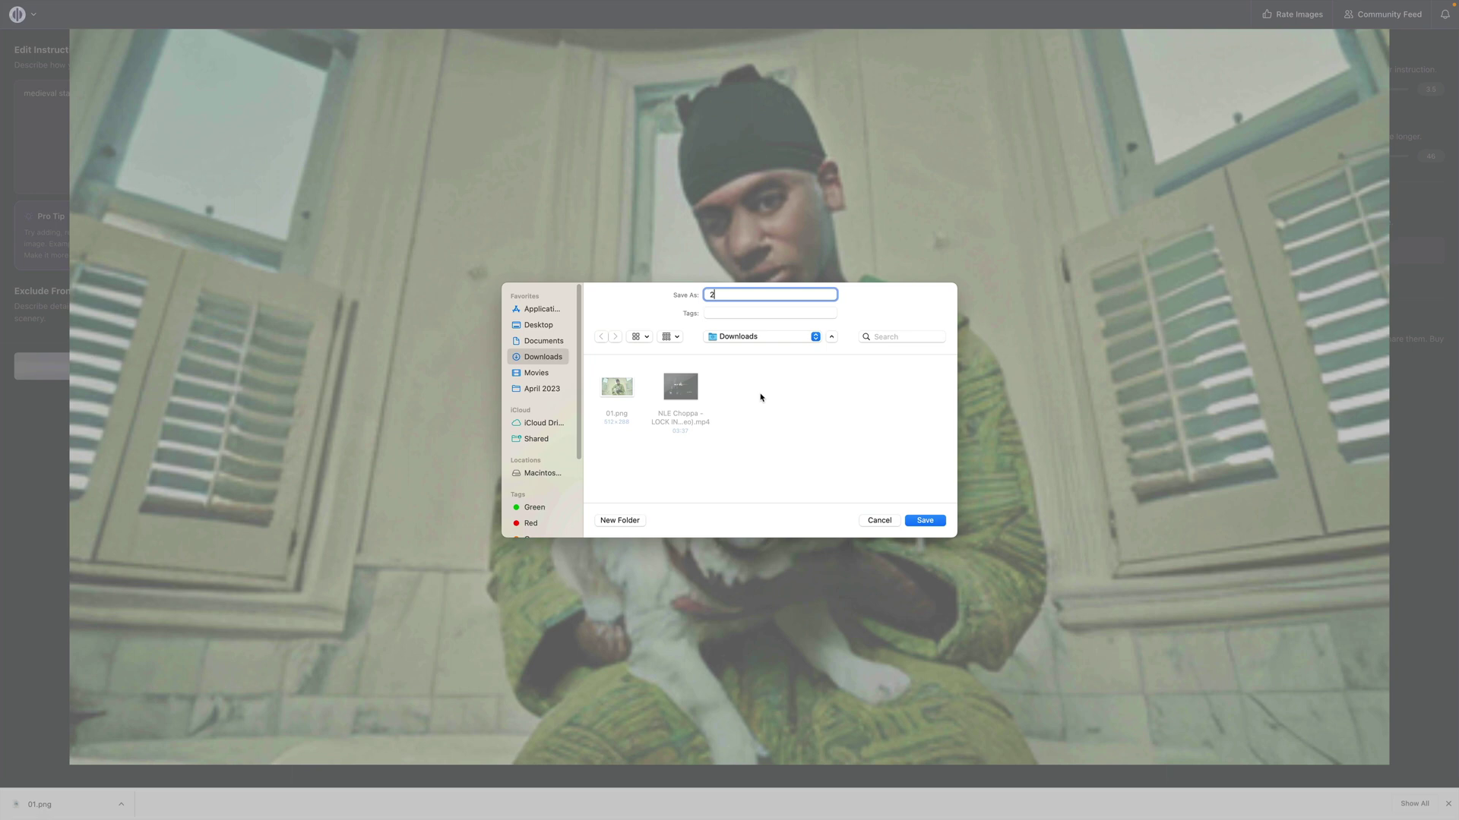
key(Return)
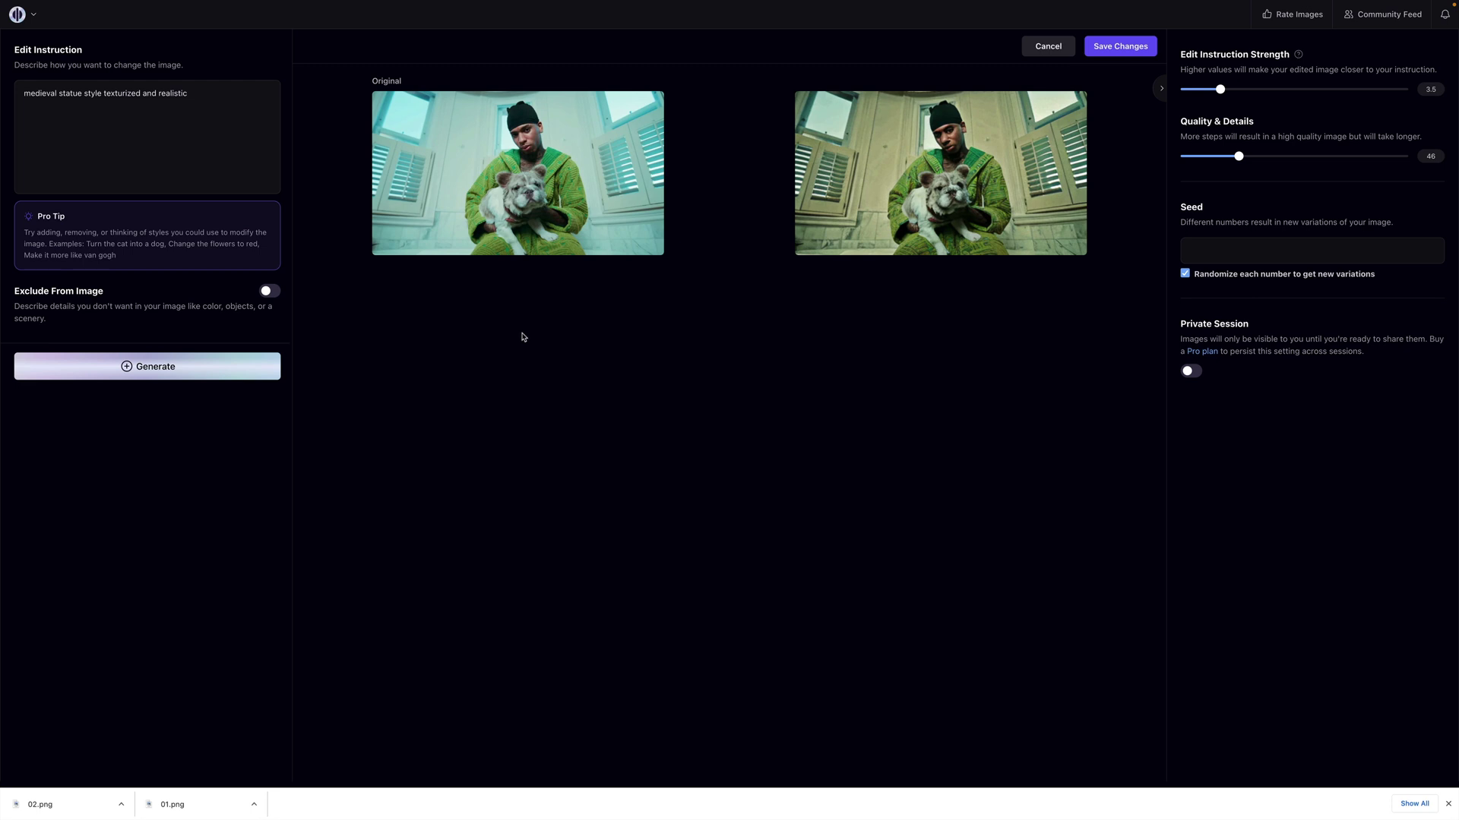
- Raise edit instruction strength to 4.5, generate a stronger edit, and begin saving it
drag(1220, 89, 1232, 88)
click(149, 371)
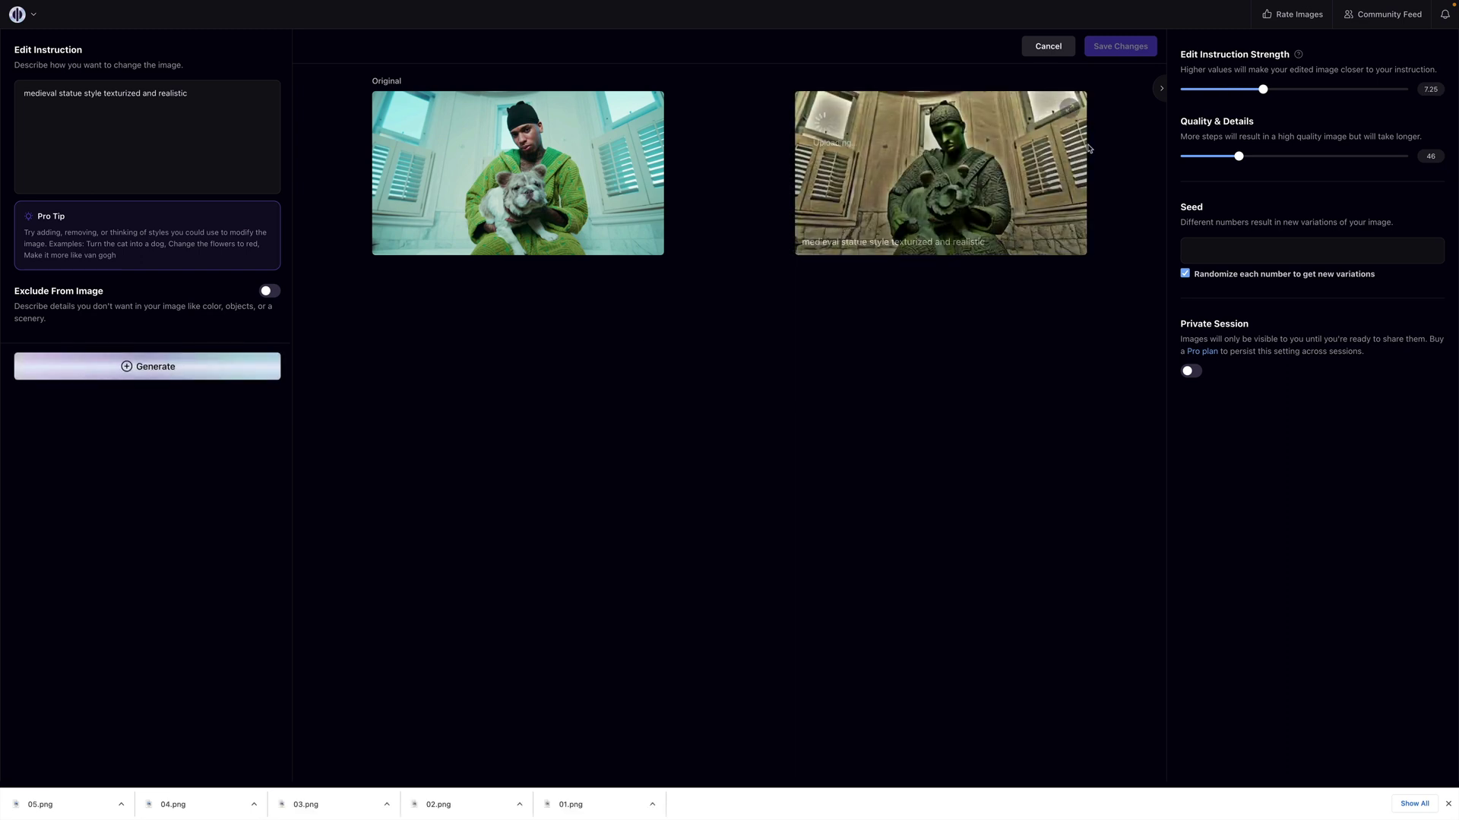
click(1068, 112)
right_click(1078, 141)
click(1117, 167)
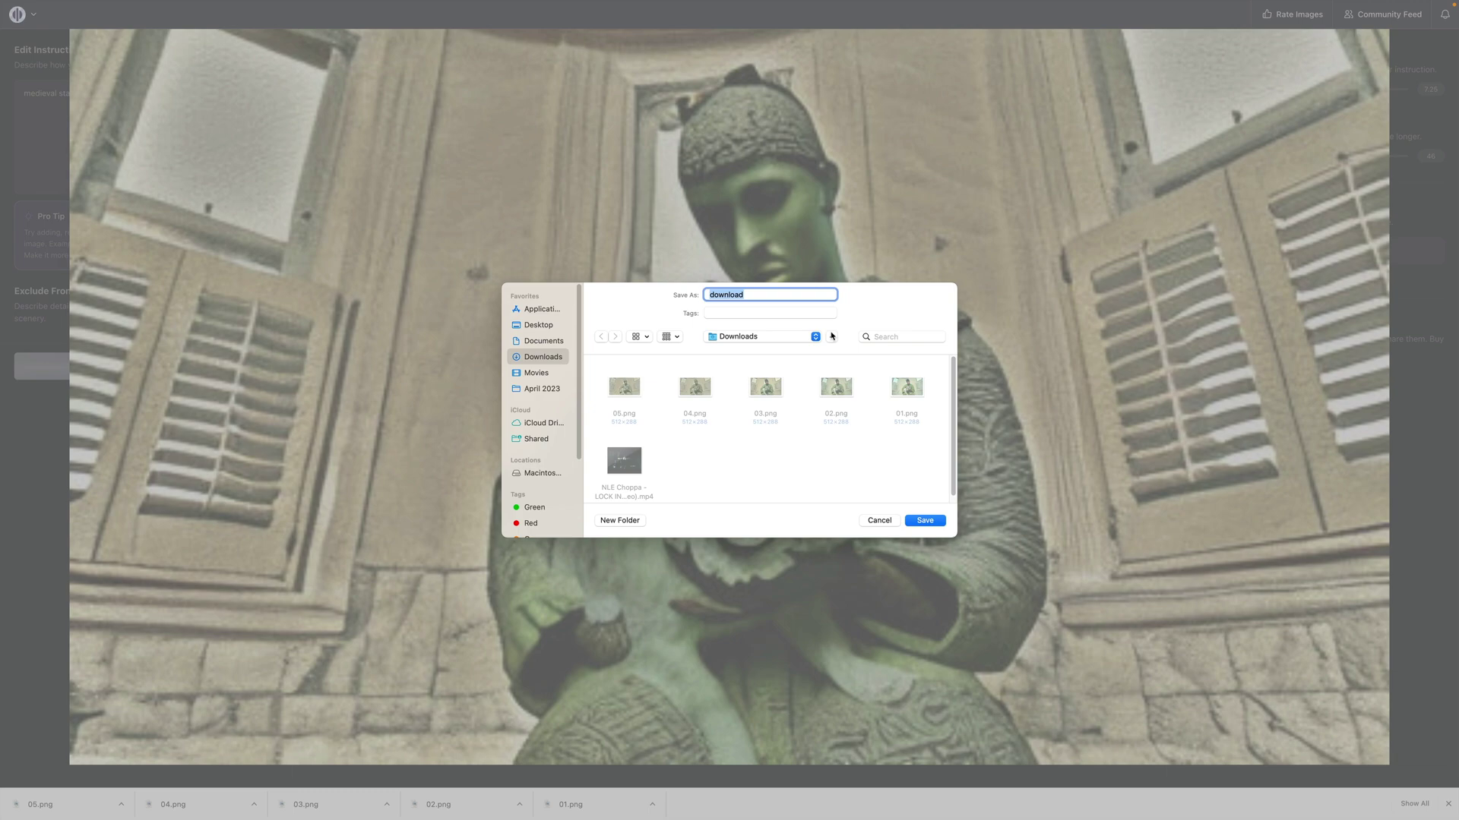
text(00)
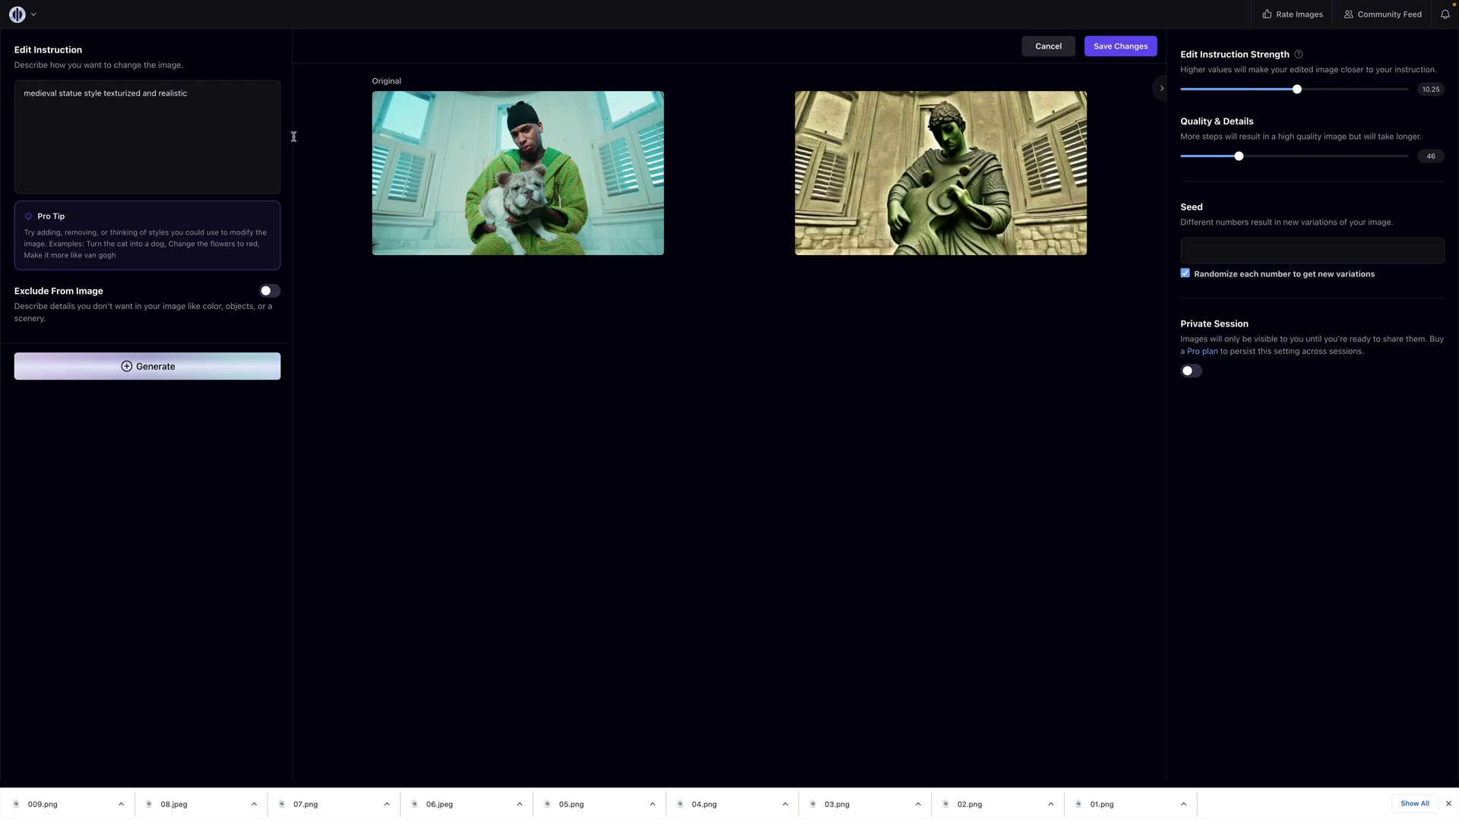
- Save the latest statue edits to Downloads as 010.png and 011.png
click(1068, 108)
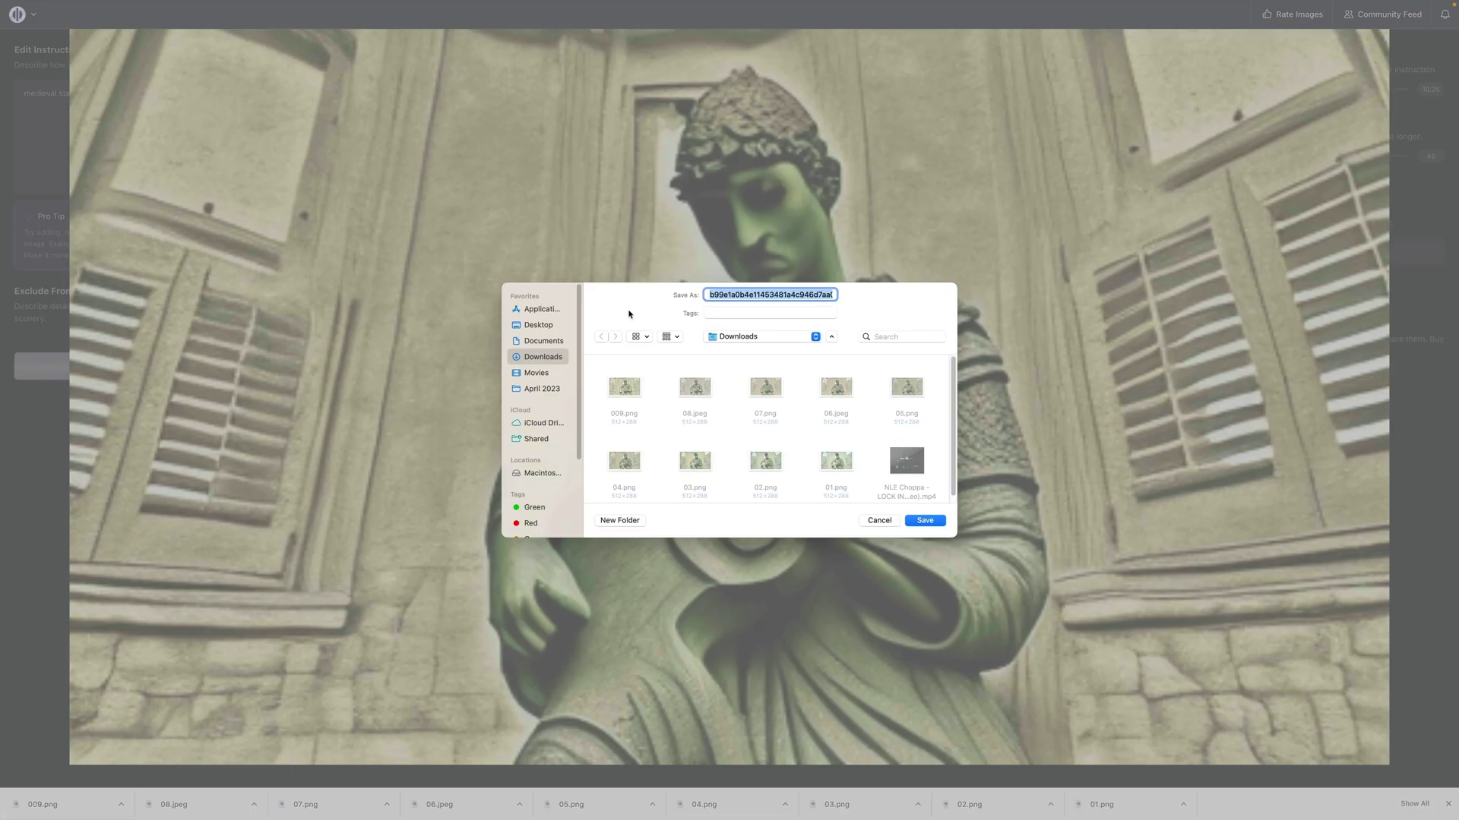
text(010)
key(Return)
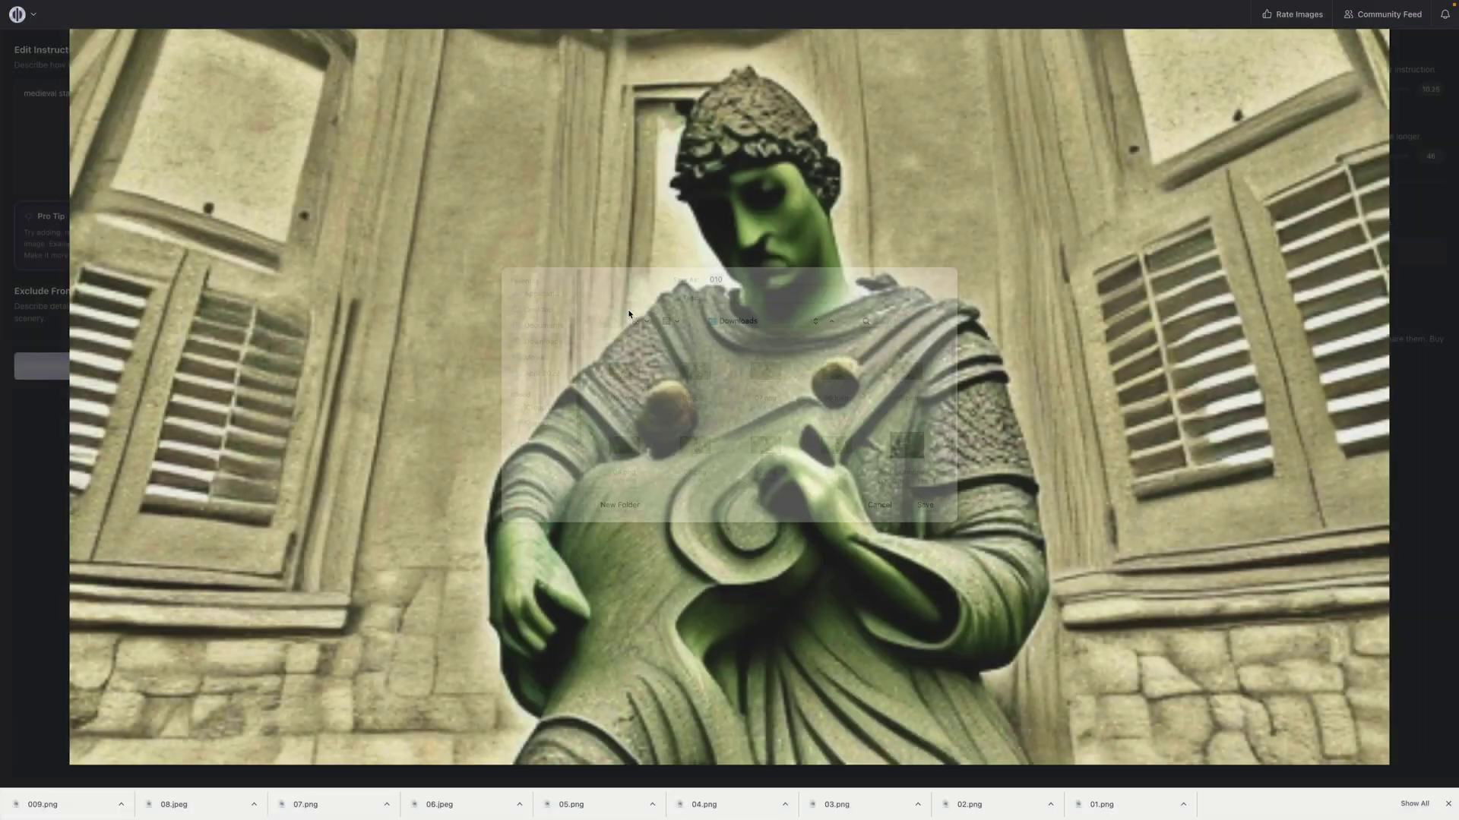
right_click(773, 277)
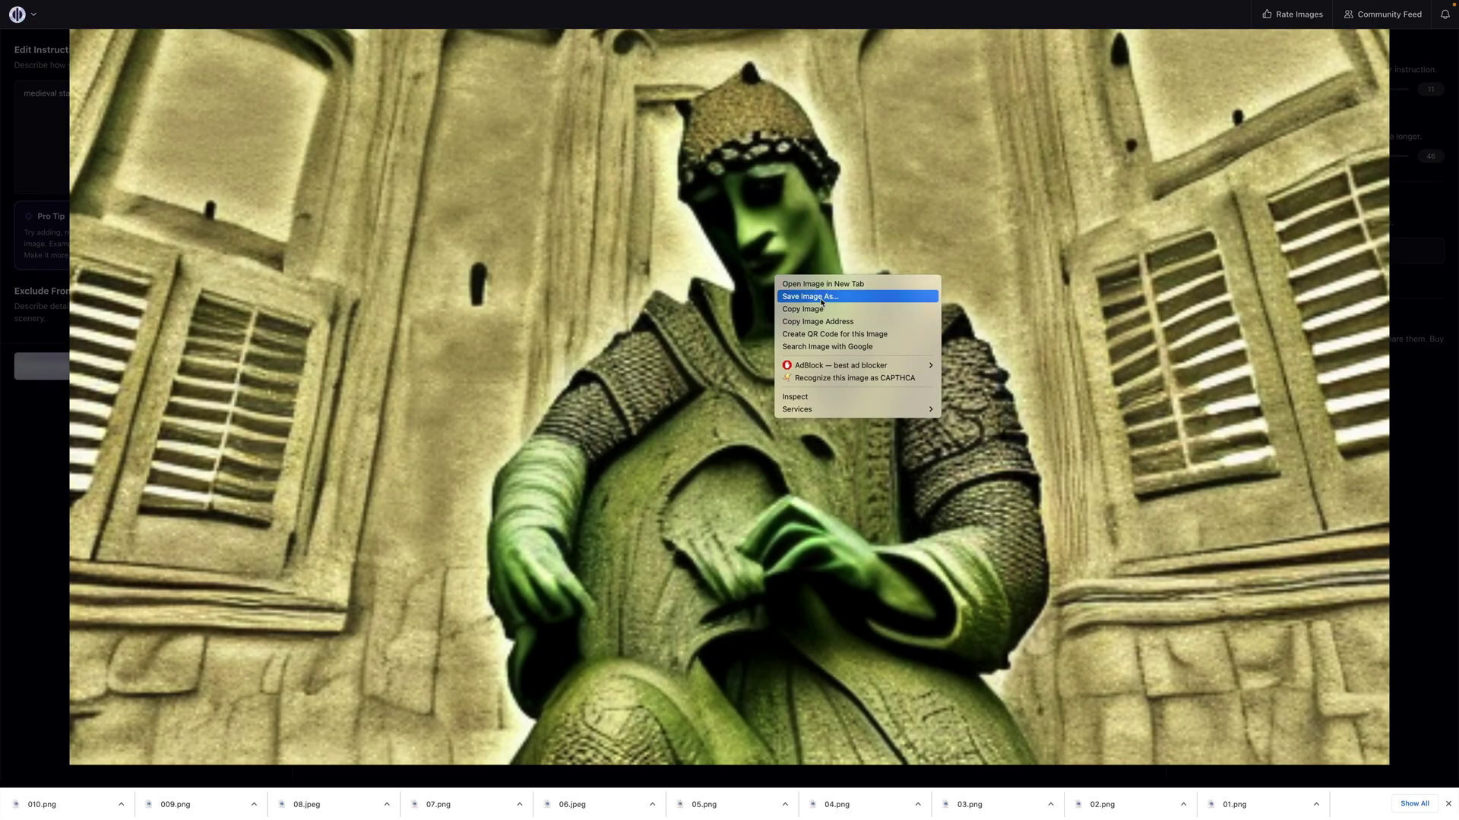
click(790, 296)
text(011)
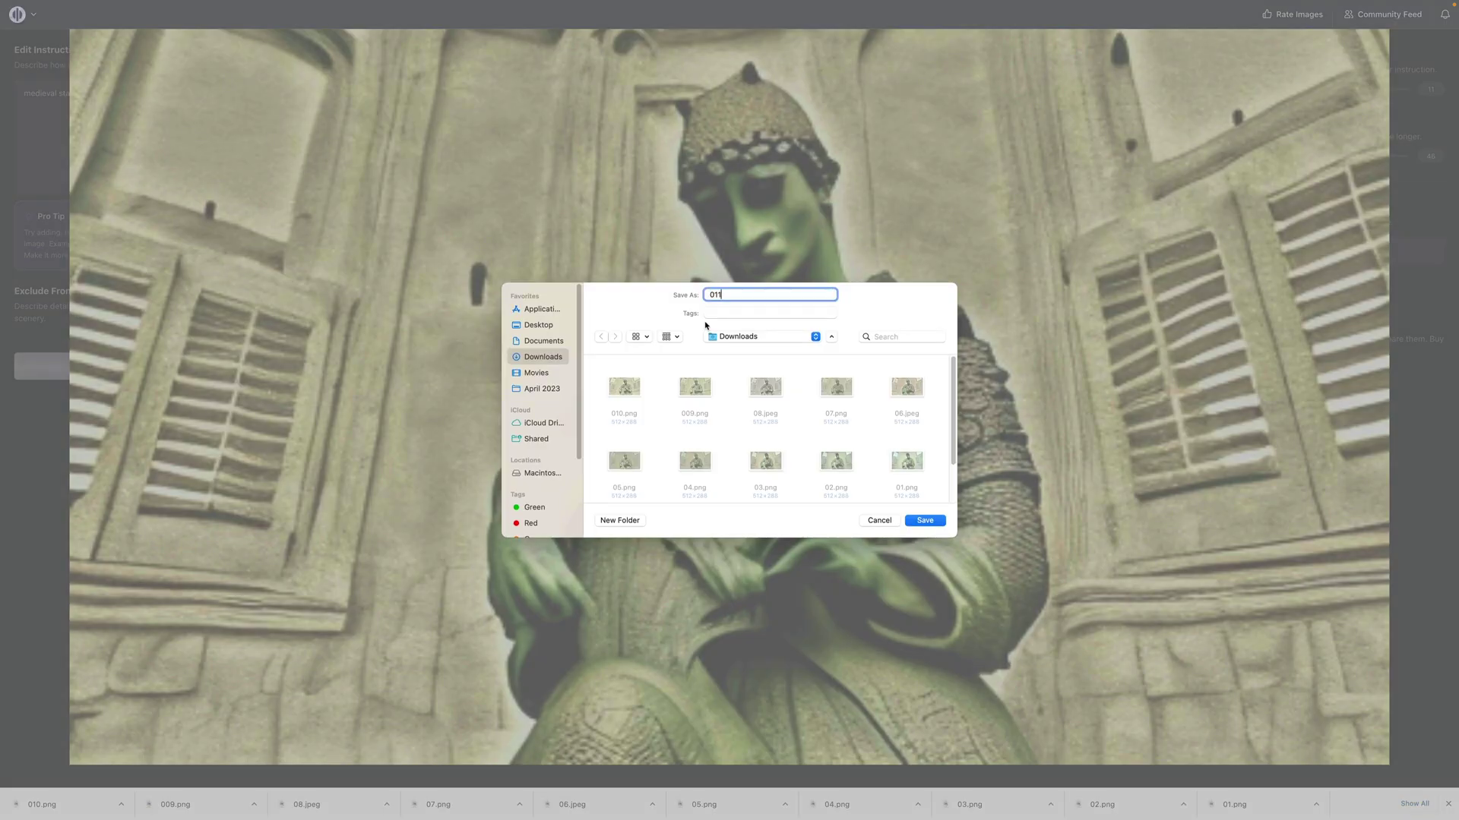
key(Return)
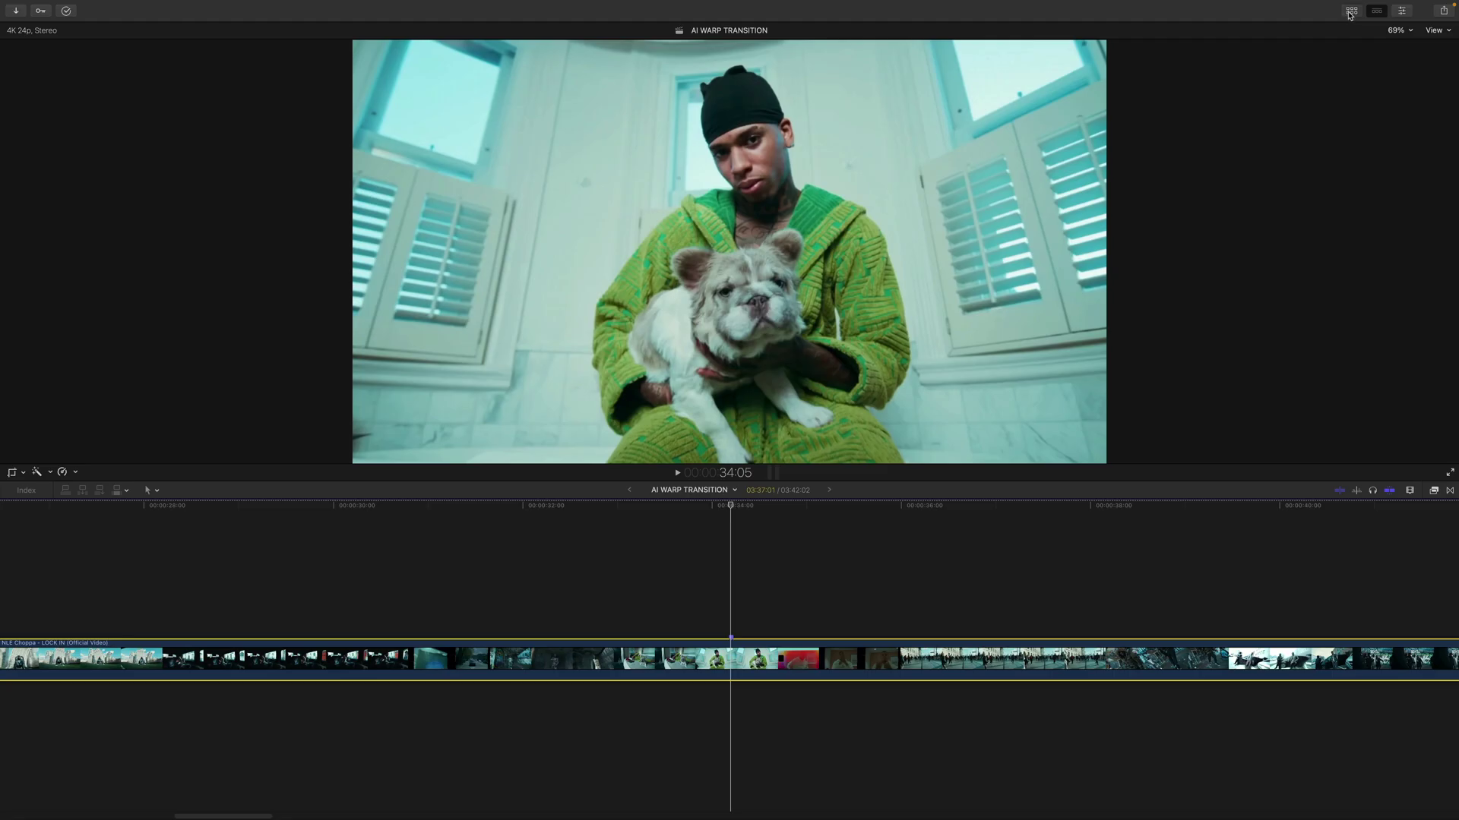
click(1351, 12)
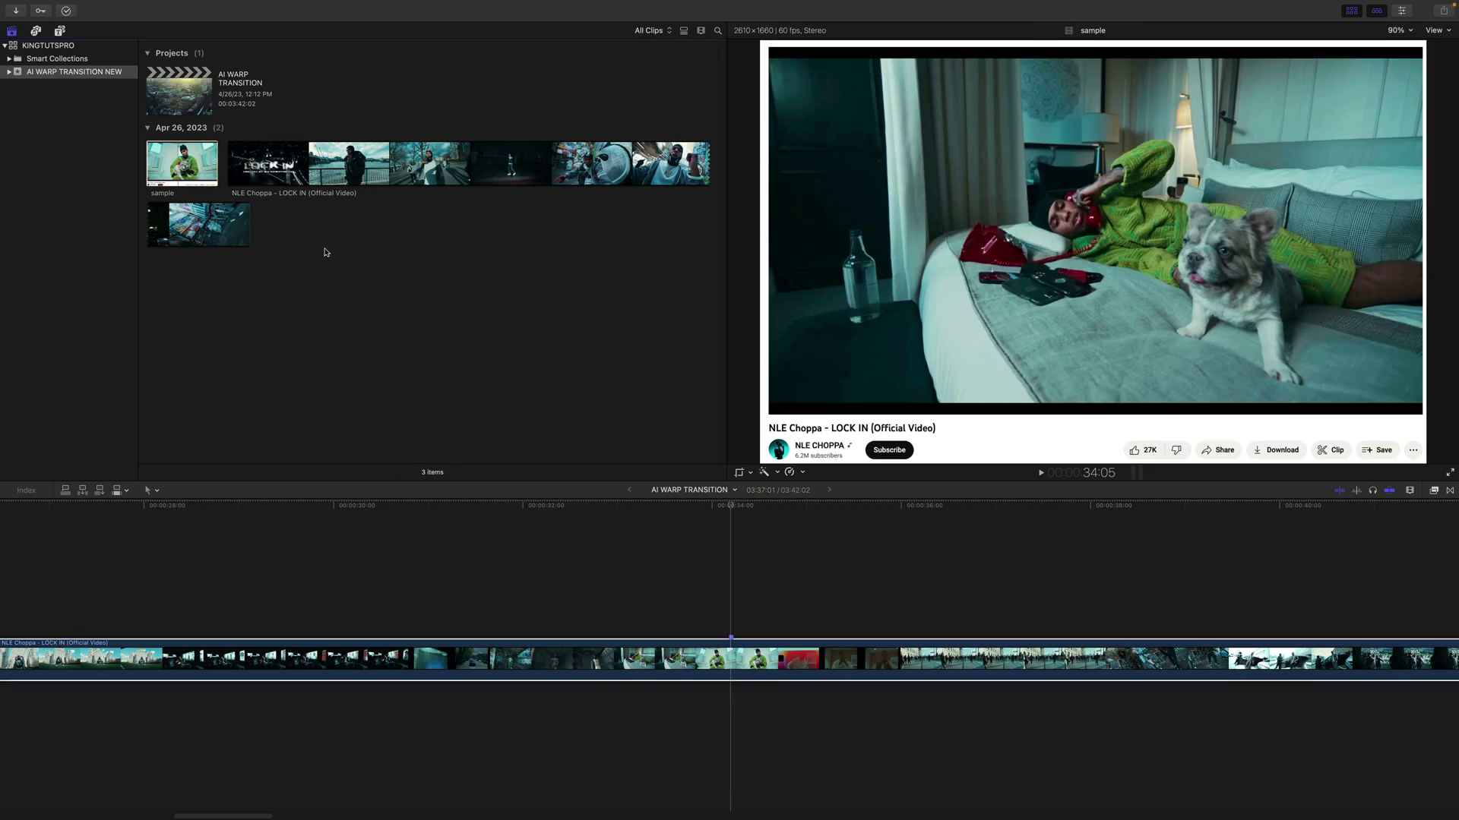
- Import images 01.png through 011.png from Downloads into the Apr 26, 2023 event
click(95, 6)
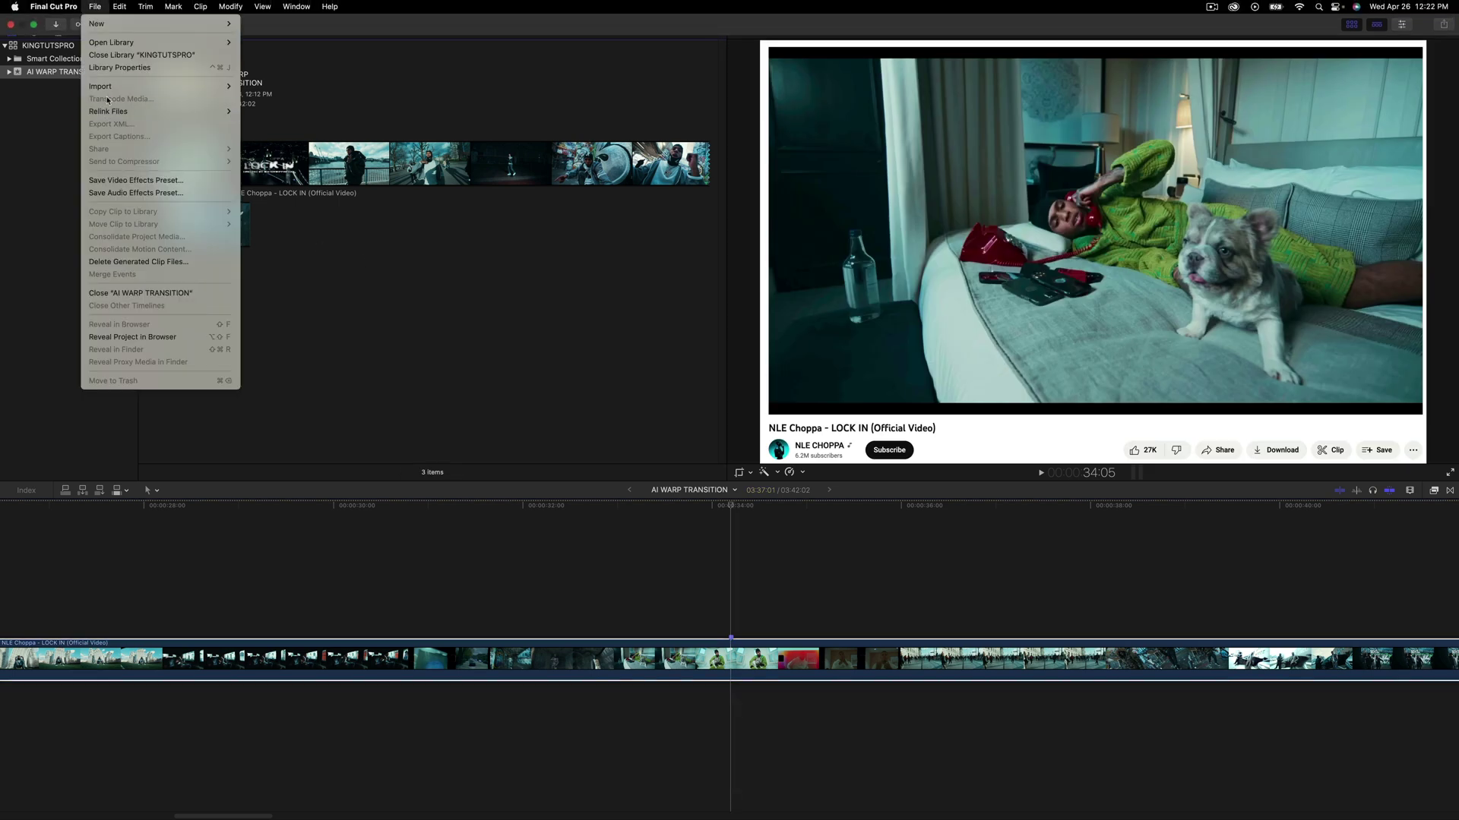
mouse_move(152, 86)
click(266, 85)
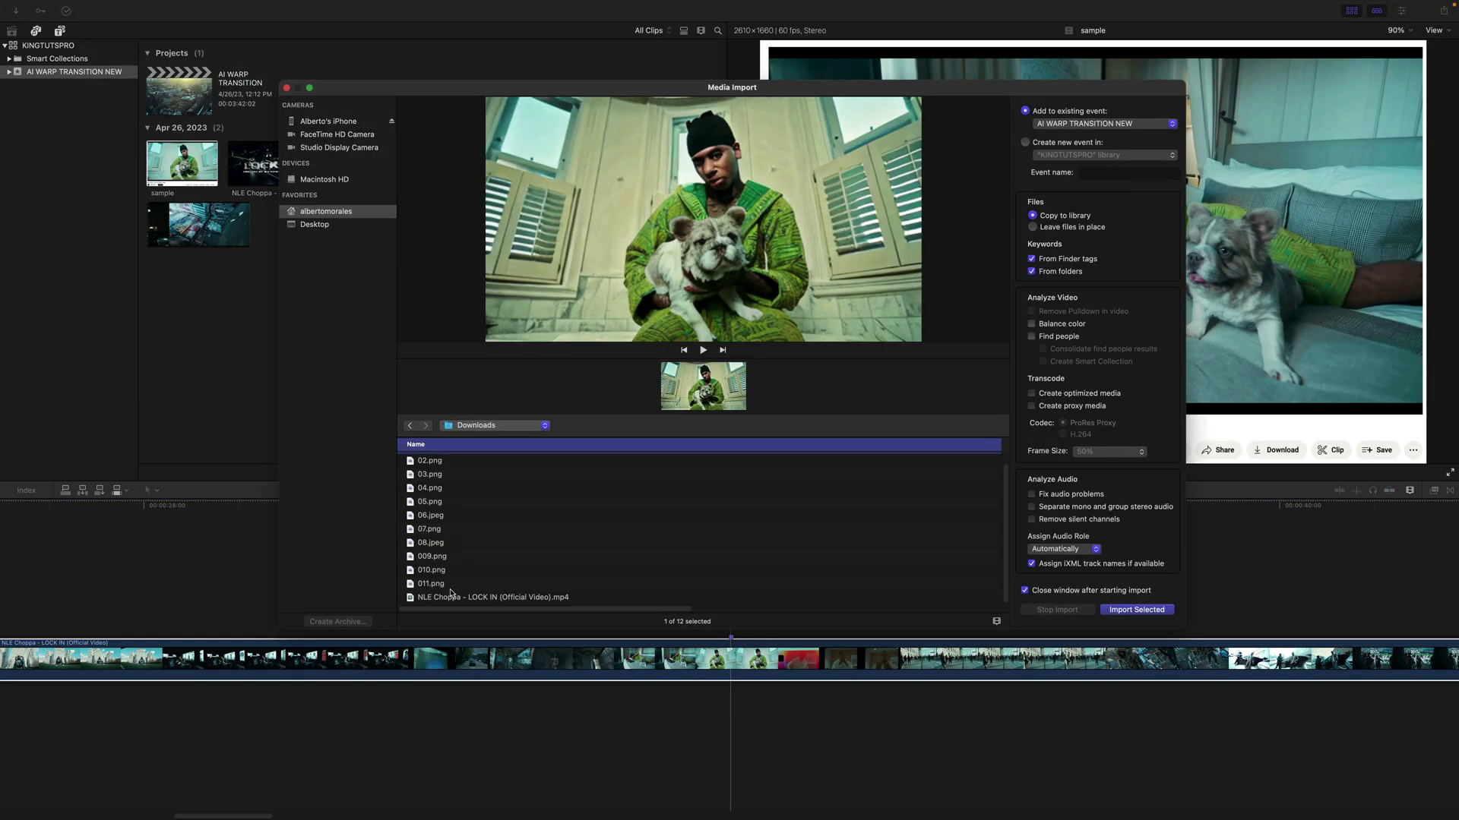
shift+click(452, 586)
scroll(508, 477, up, 1)
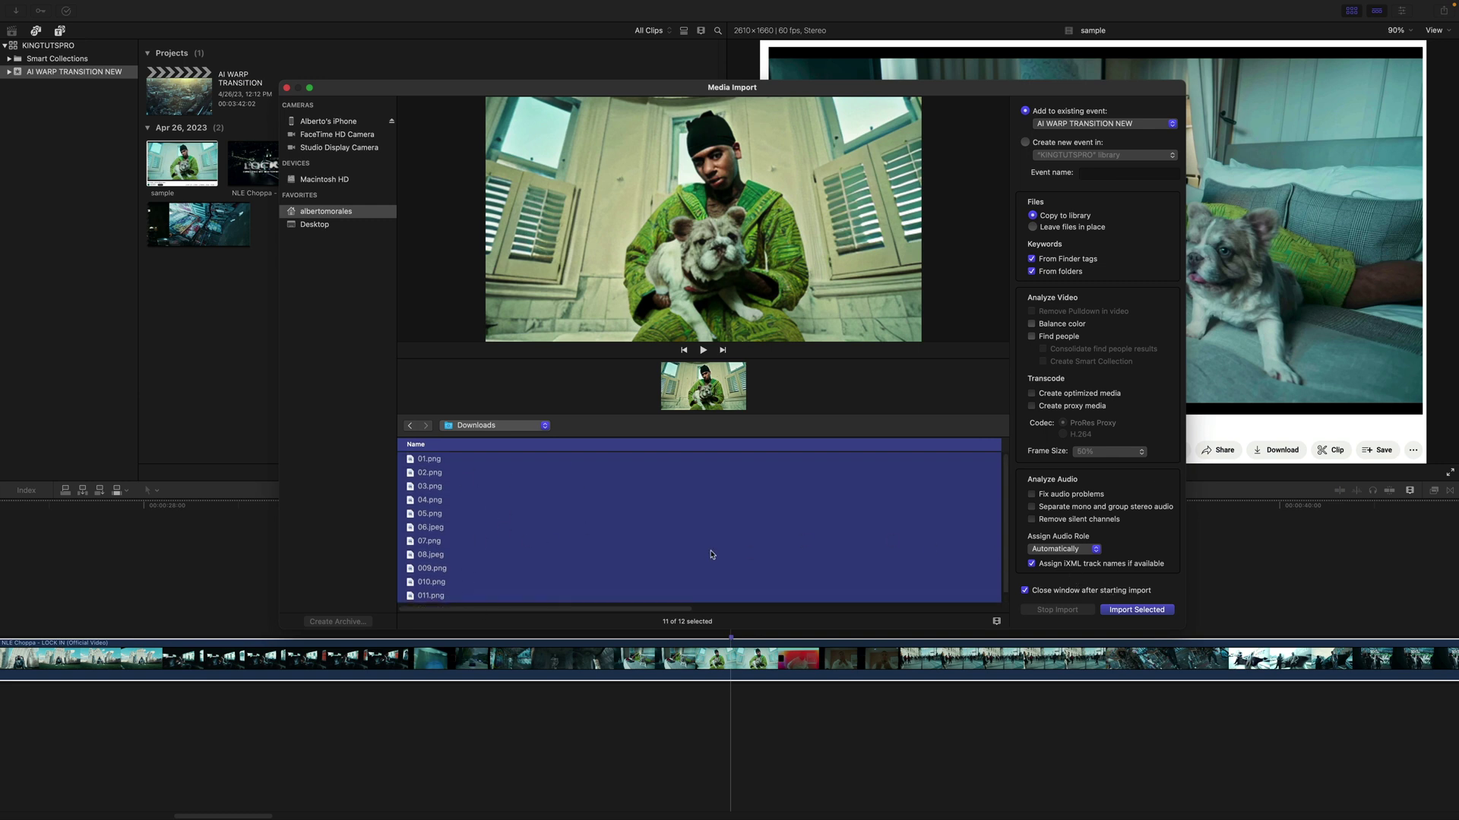
click(1137, 610)
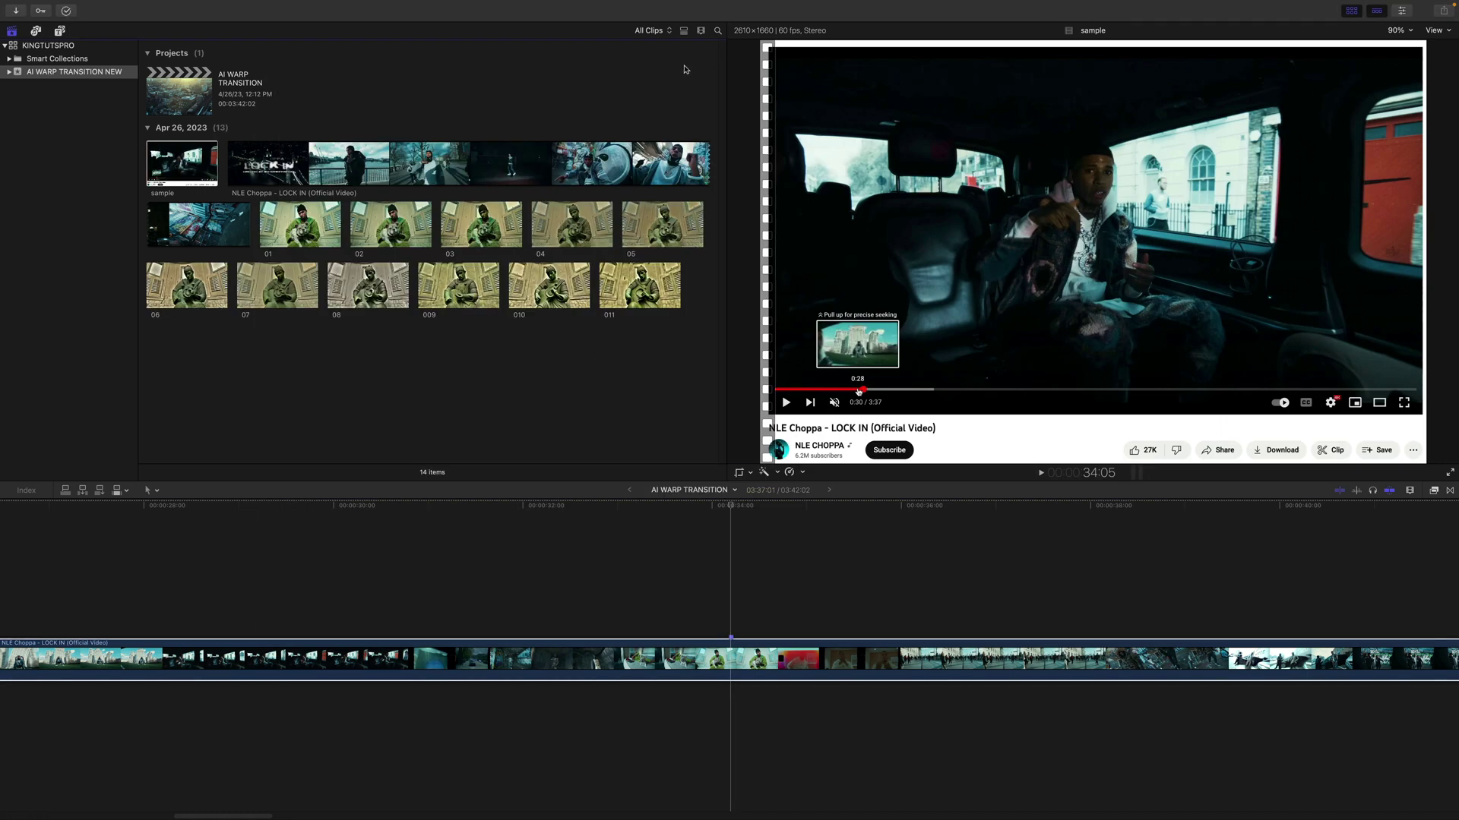
- Switch the browser to list view and select clips 01 through 011
click(684, 31)
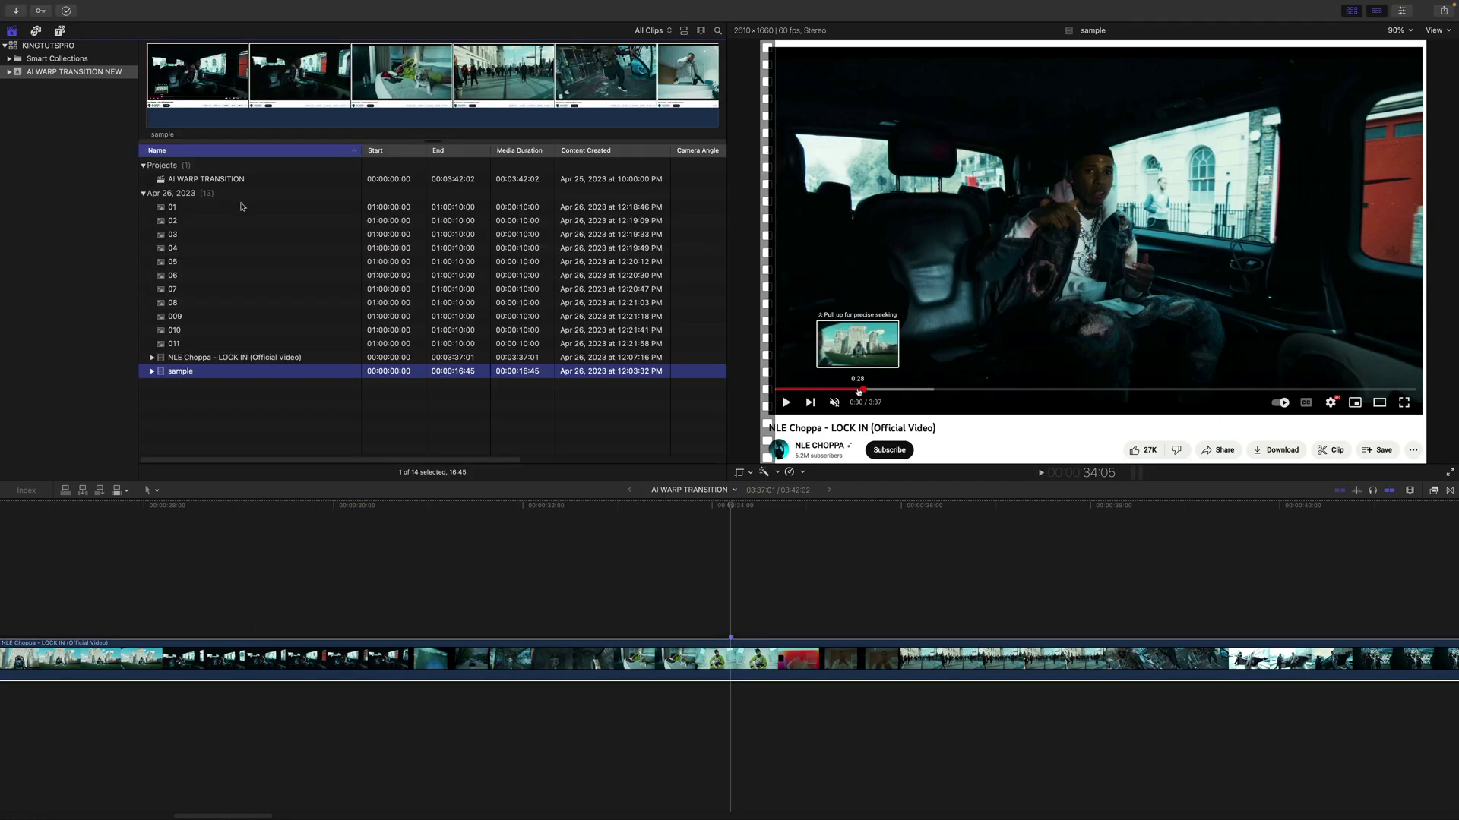
click(242, 206)
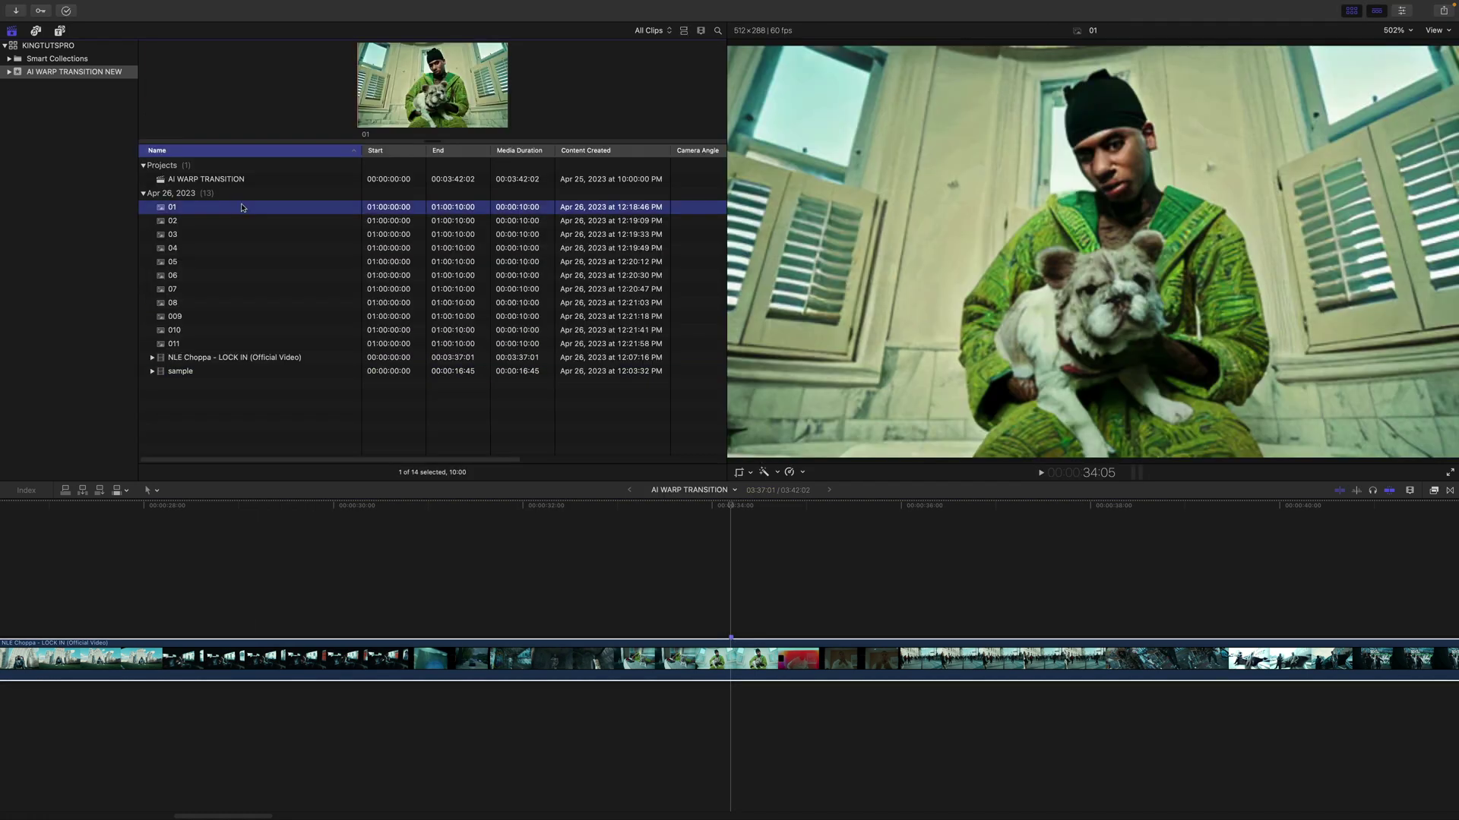
shift+click(197, 346)
- Place the eleven stills above the music video and nest them into a compound clip named statue
drag(219, 243, 735, 576)
key(ctrl+super+1)
key(shift+z)
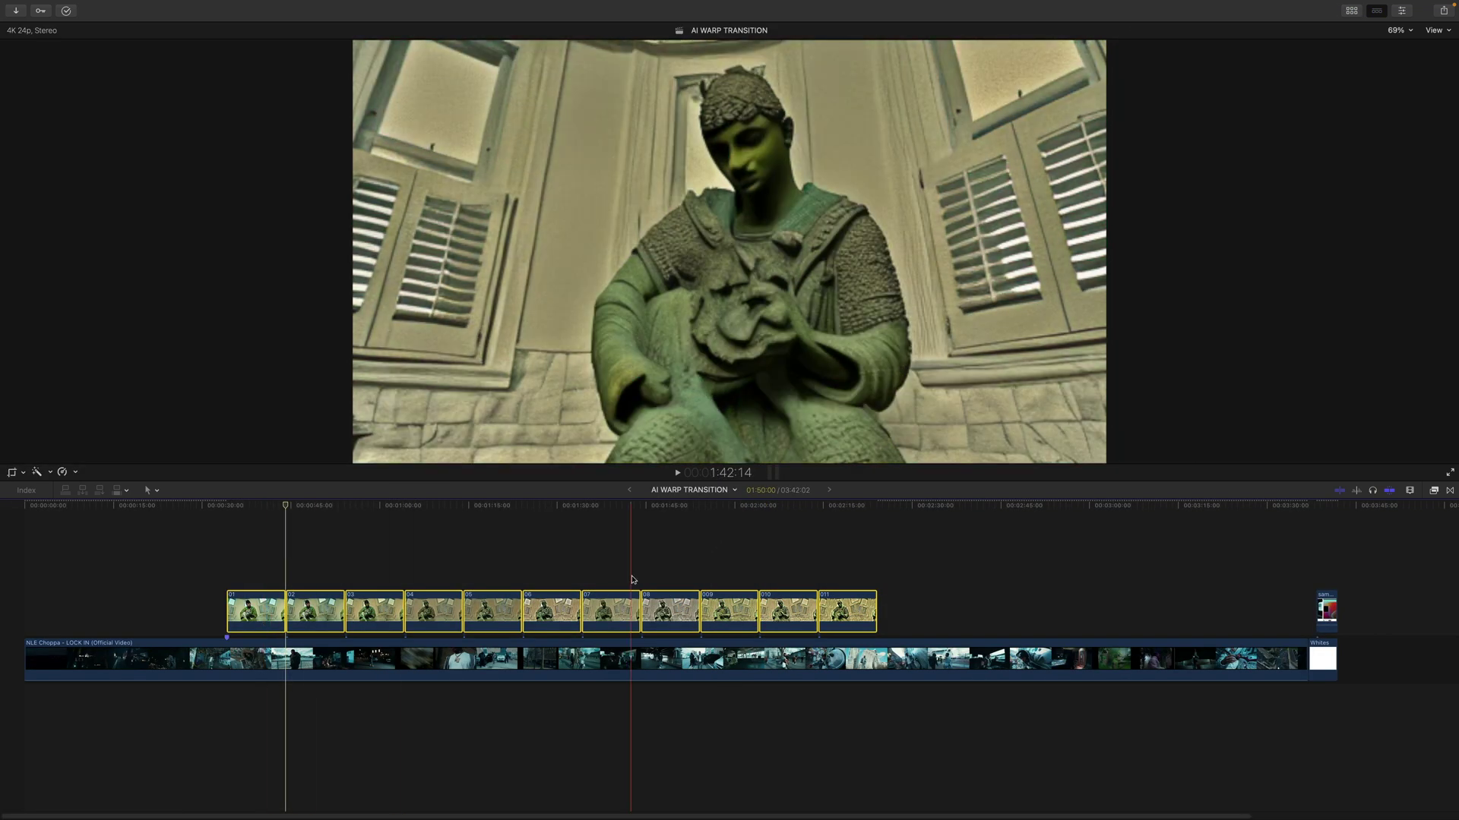
key(alt+g)
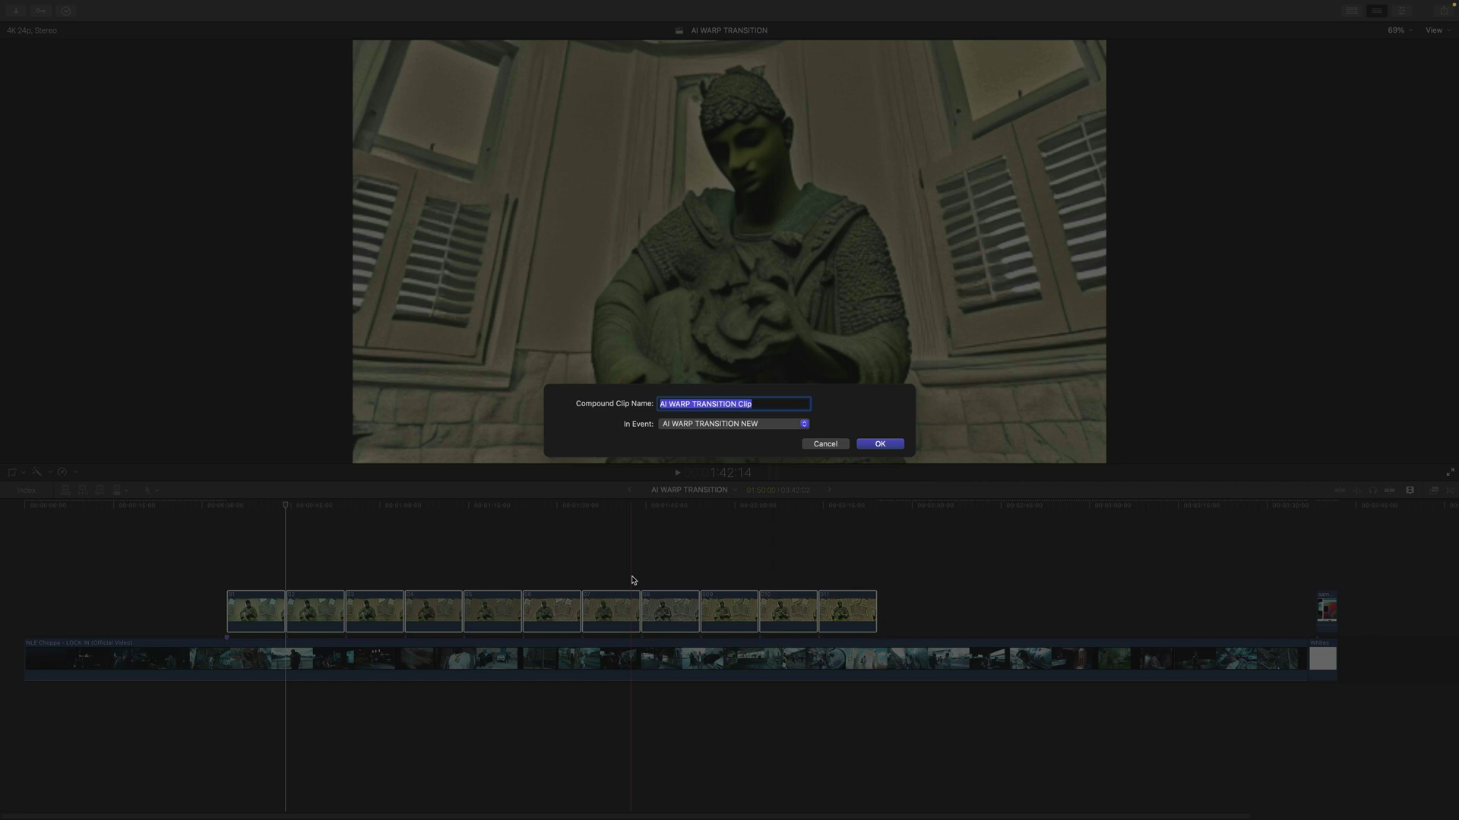
text(statue)
key(Return)
- Retime the statue clip faster until it lasts under a second
key(super+r)
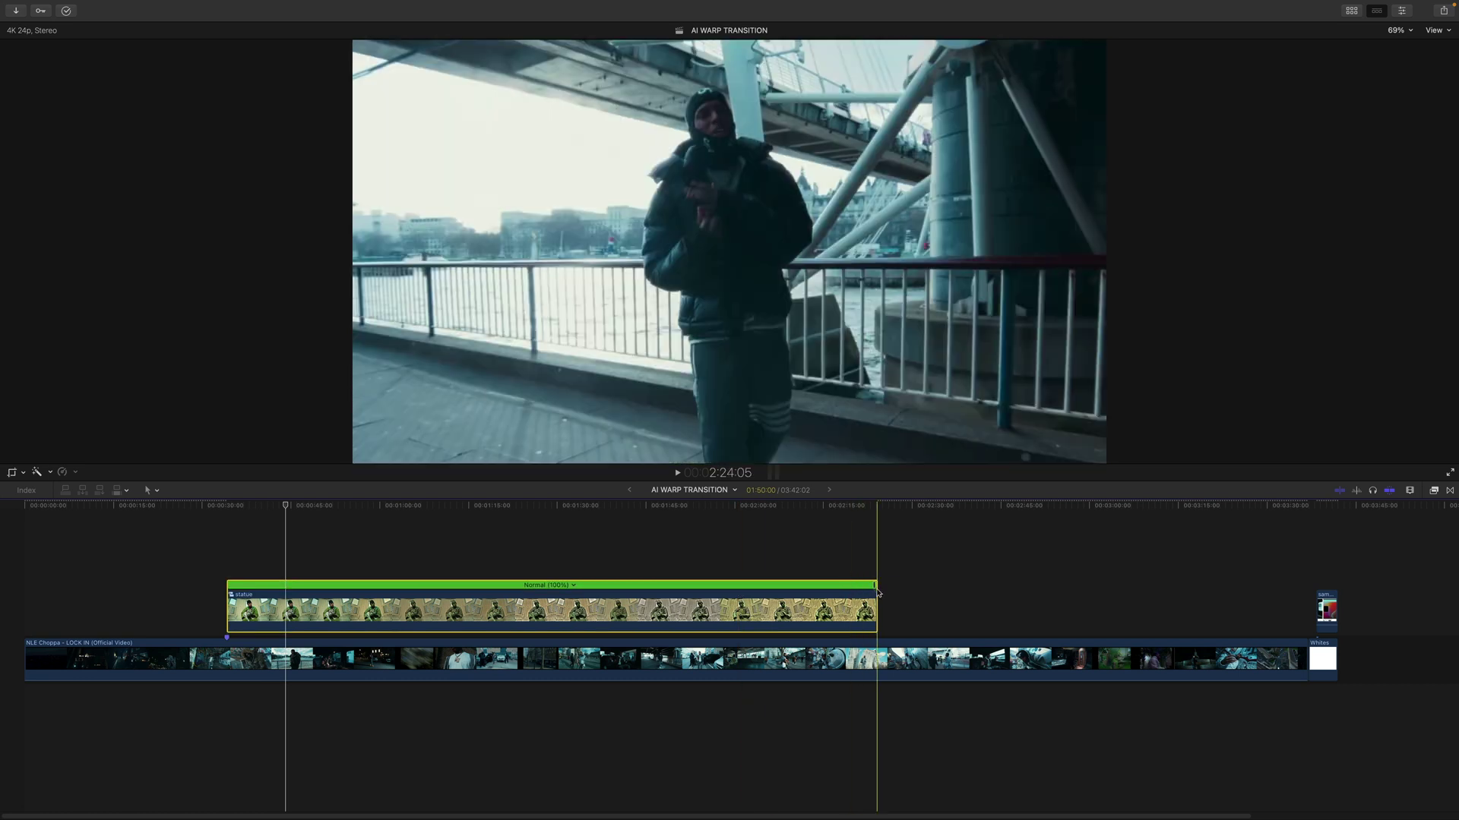
drag(876, 589, 258, 600)
key(/)
key(super+equal)
key(super+equal)
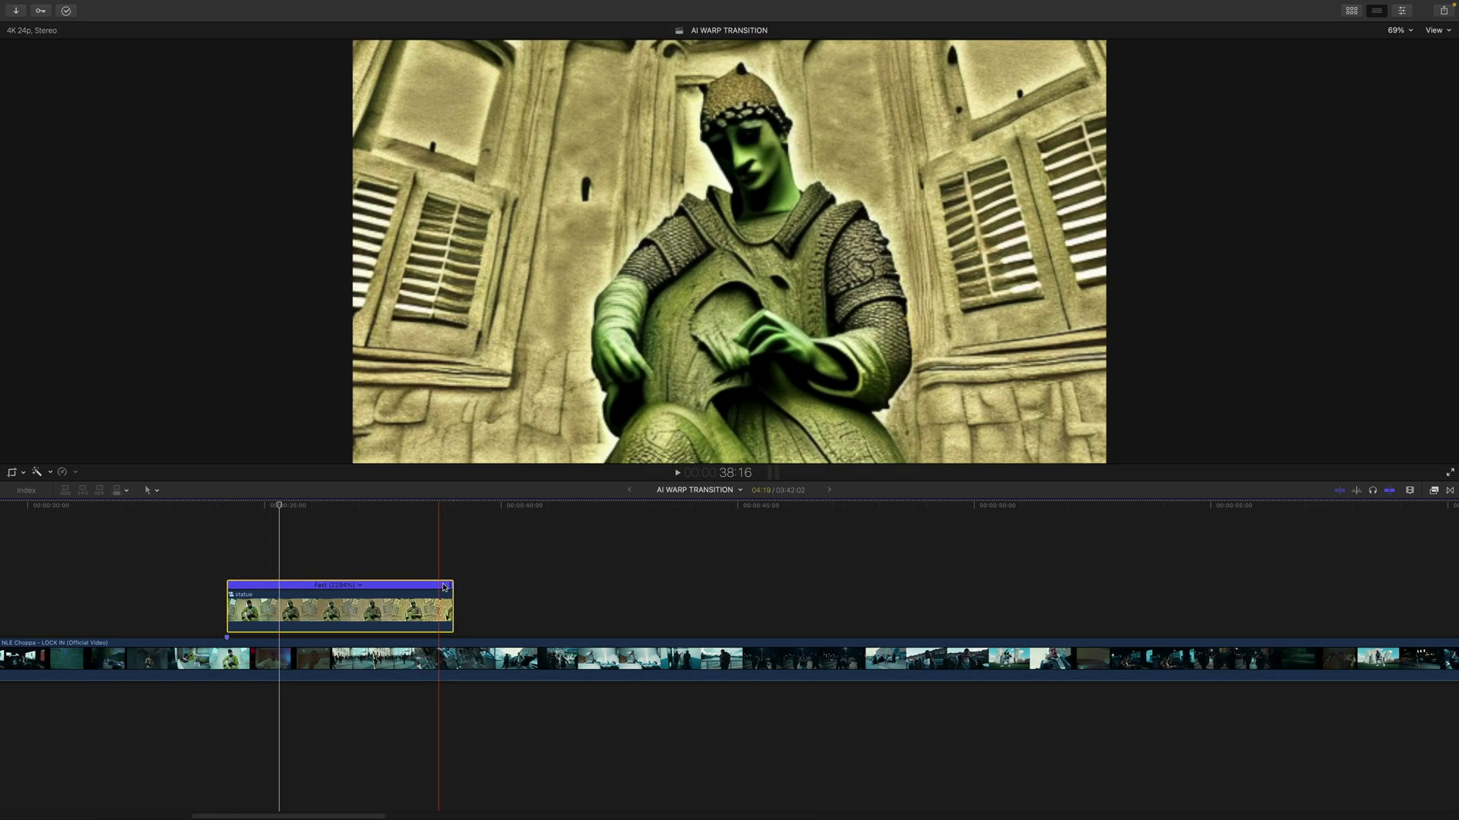
key(space)
drag(443, 588, 332, 588)
key(super+equal)
drag(651, 589, 498, 592)
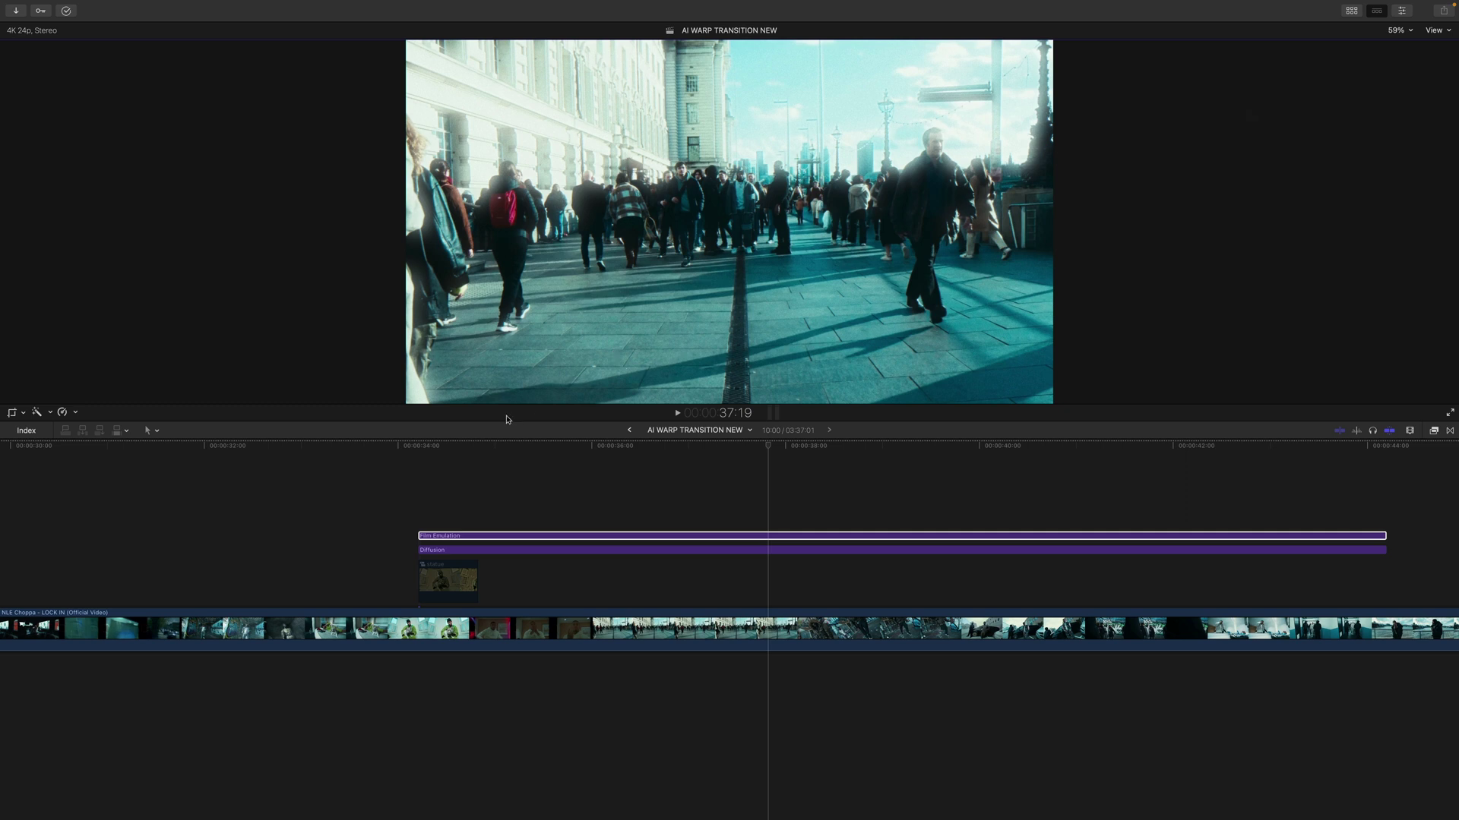
- Toggle Film Emulation and Diffusion off and on at the dark-room shot, then select Film Emulation on a street frame
drag(606, 448, 736, 459)
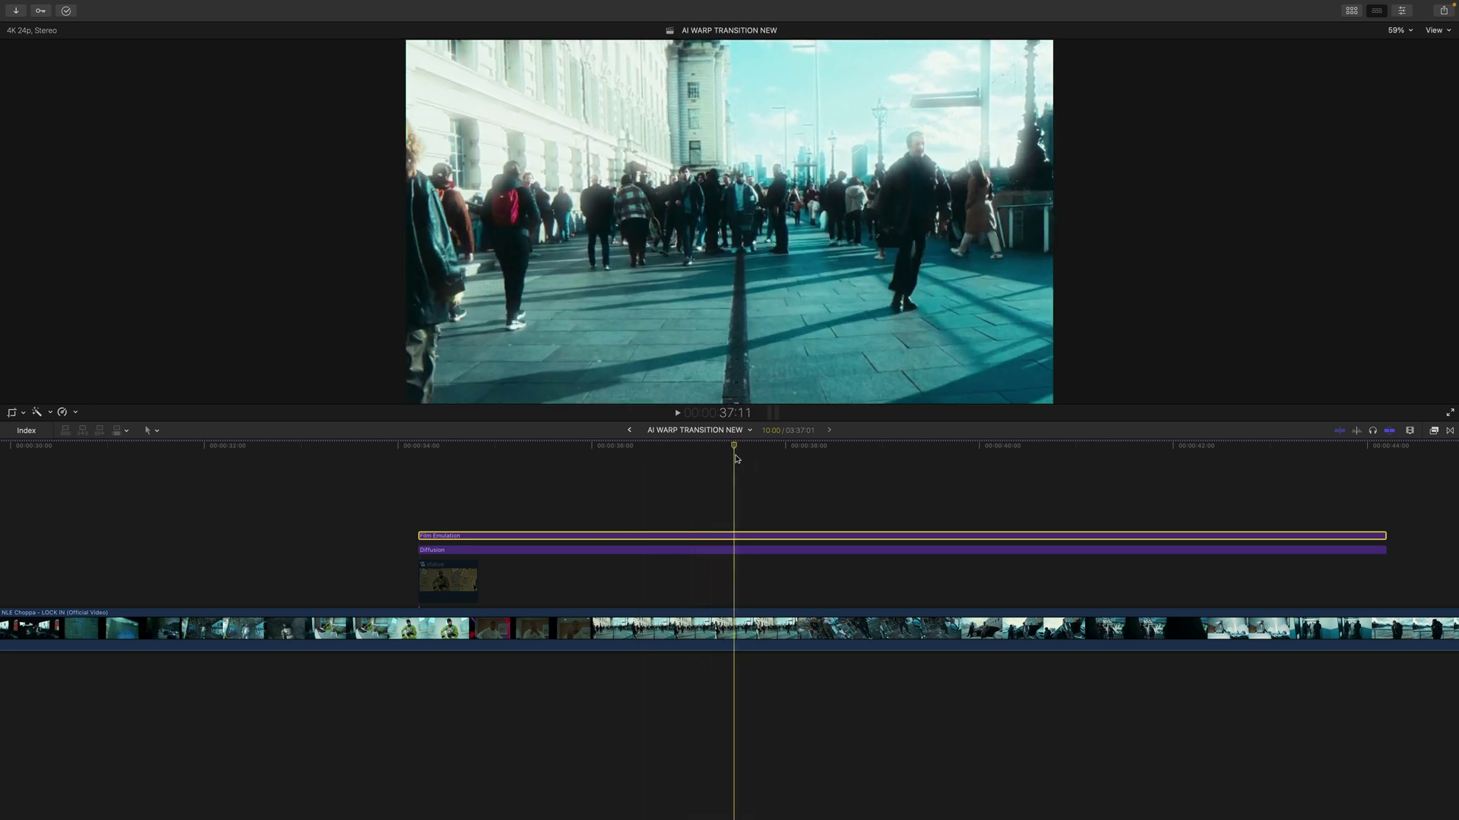
super+click(735, 549)
key(v)
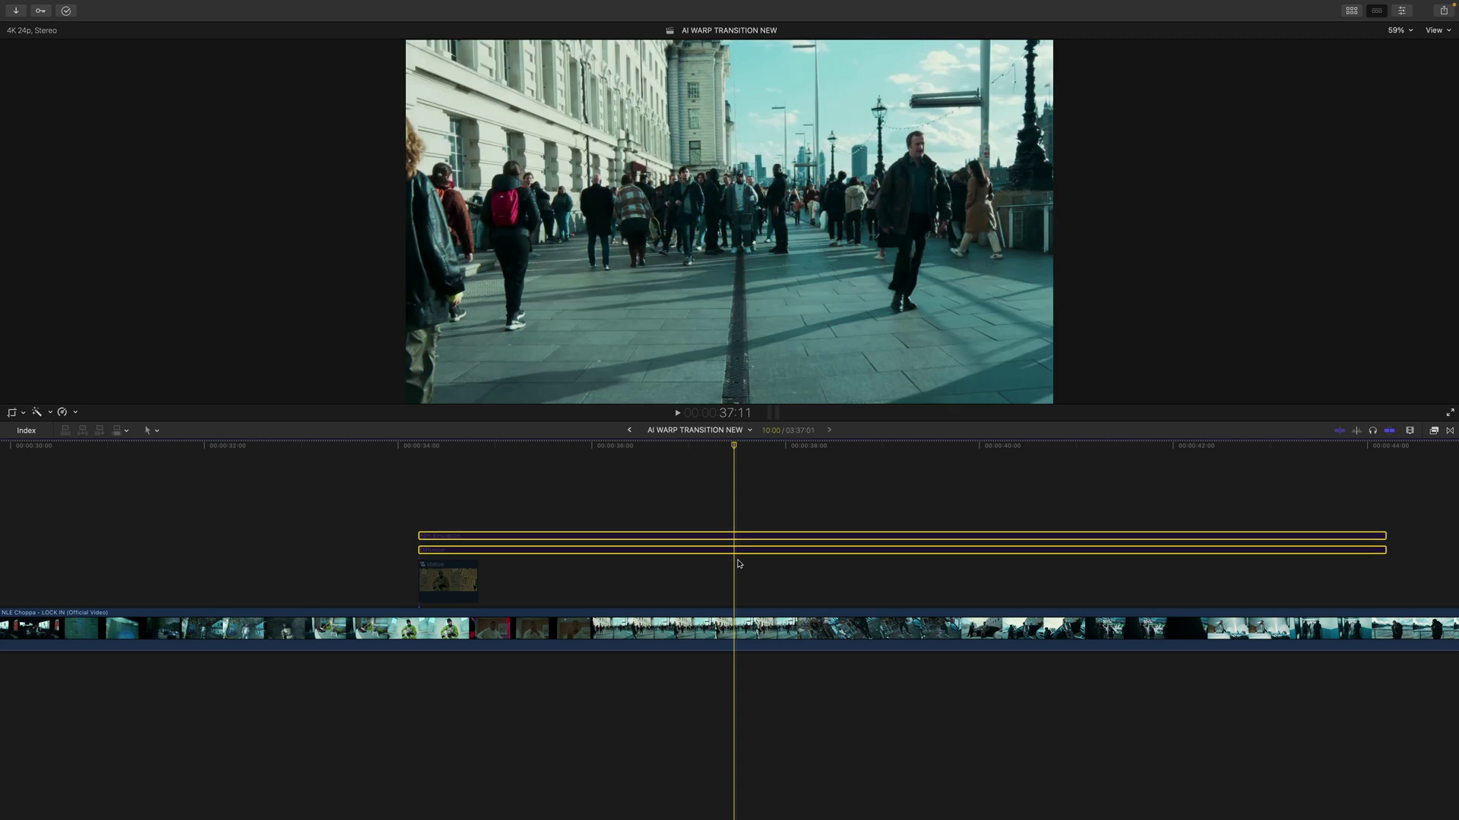
key(v)
click(788, 523)
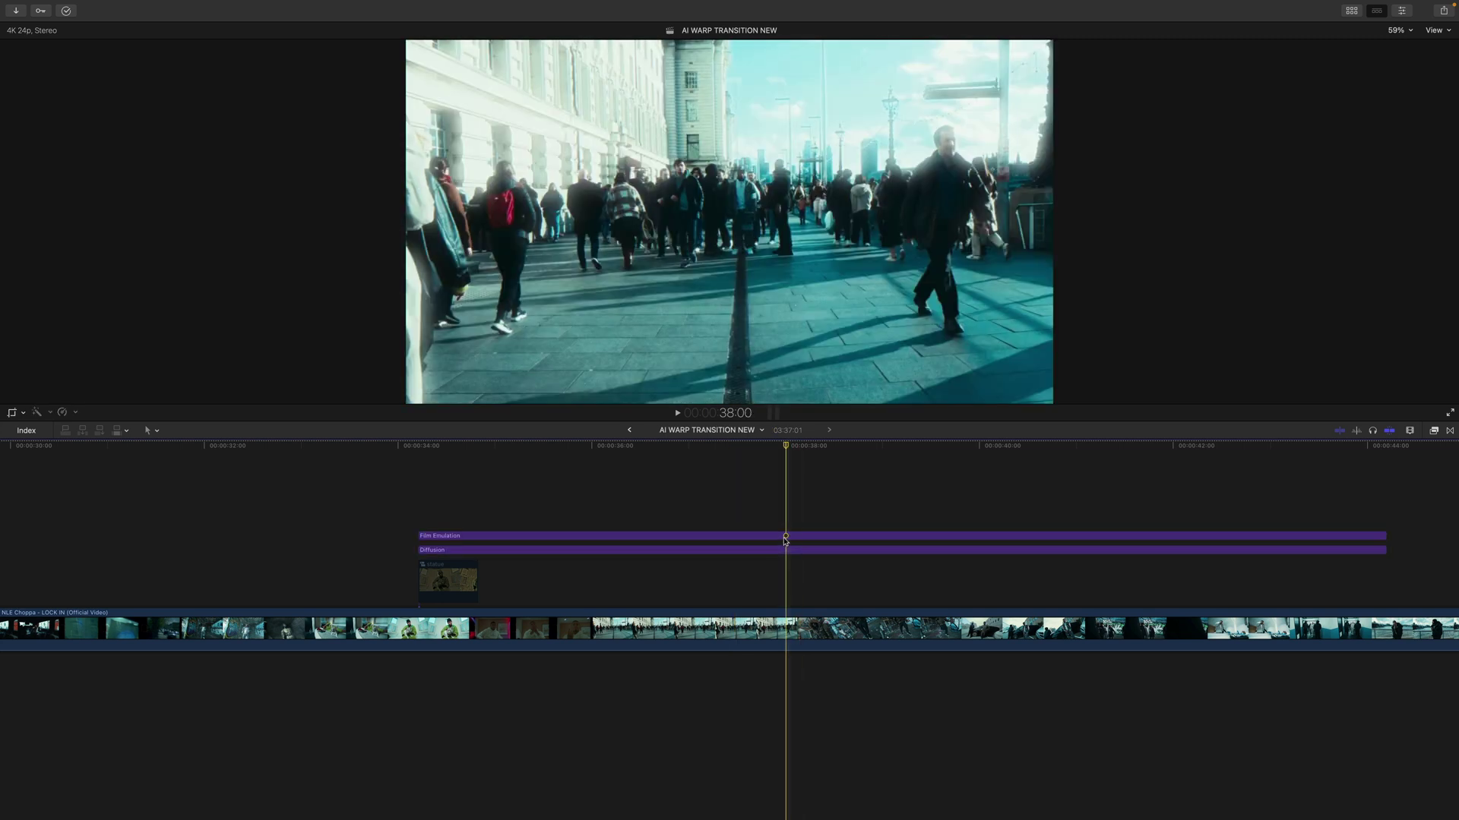
click(638, 538)
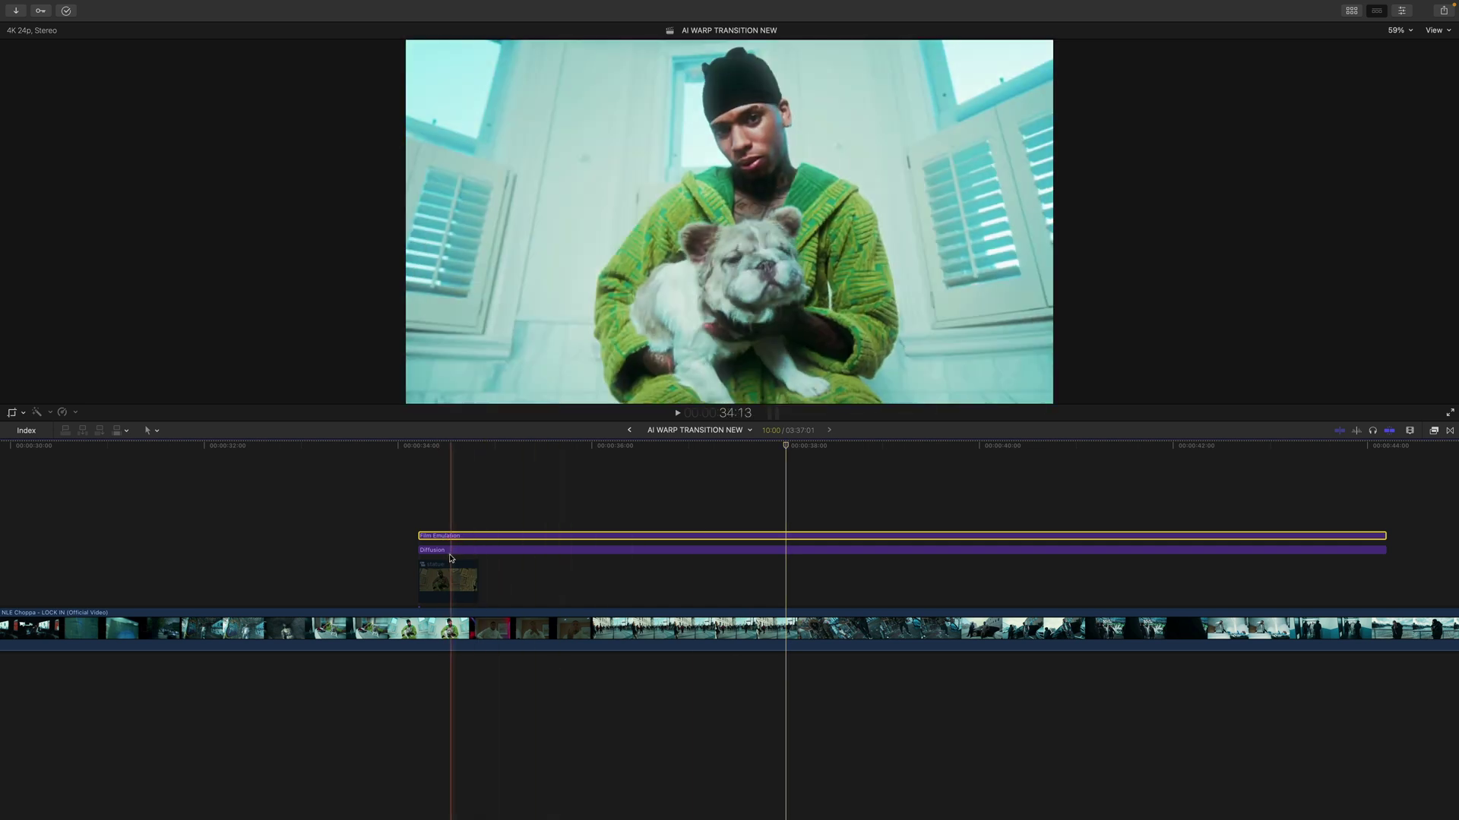
- Browse the Titles and Generators list to the mMusic Video 2 overlay effects
click(1354, 11)
click(11, 31)
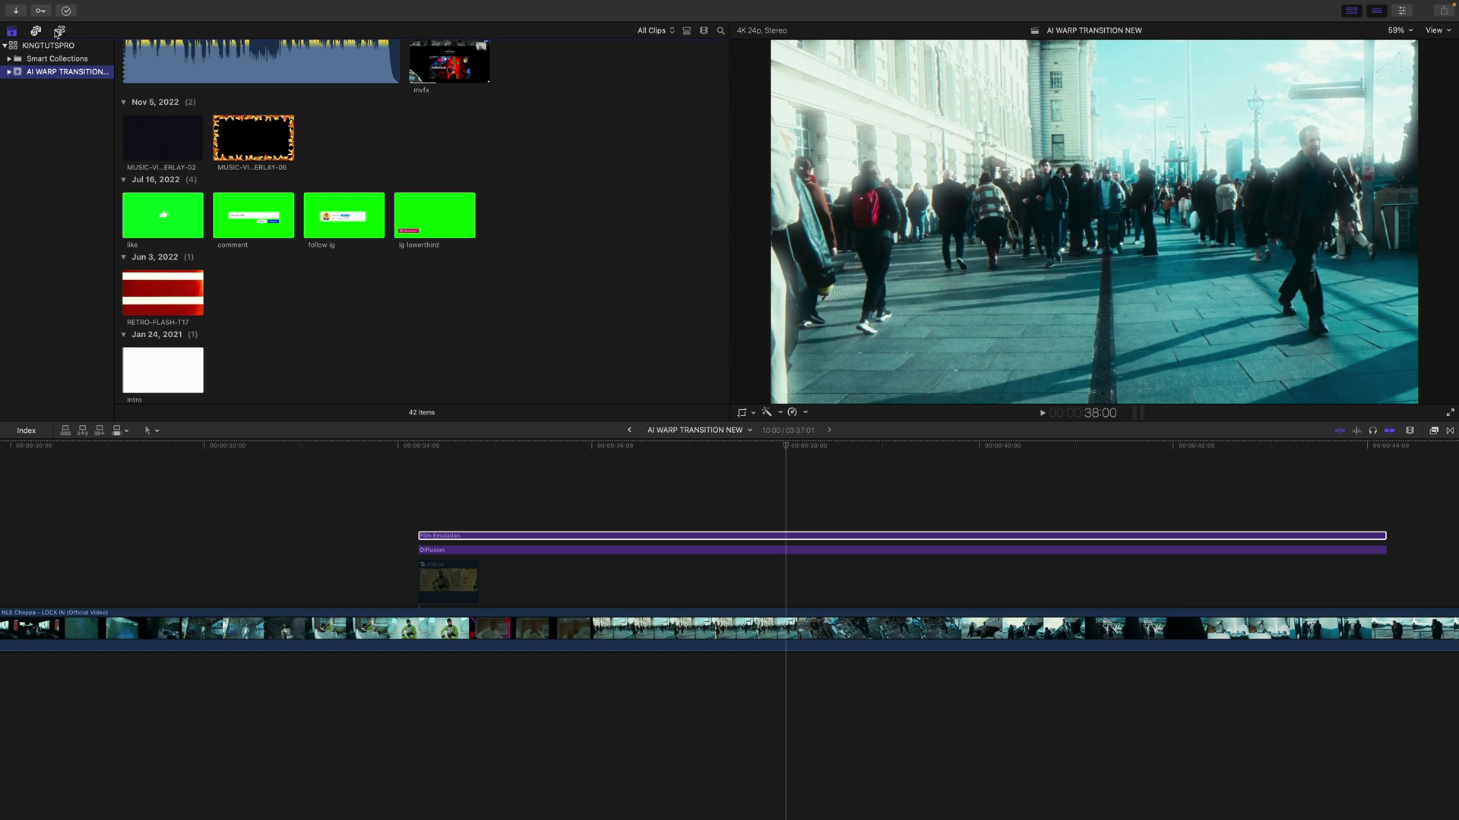
click(59, 31)
drag(464, 557, 445, 510)
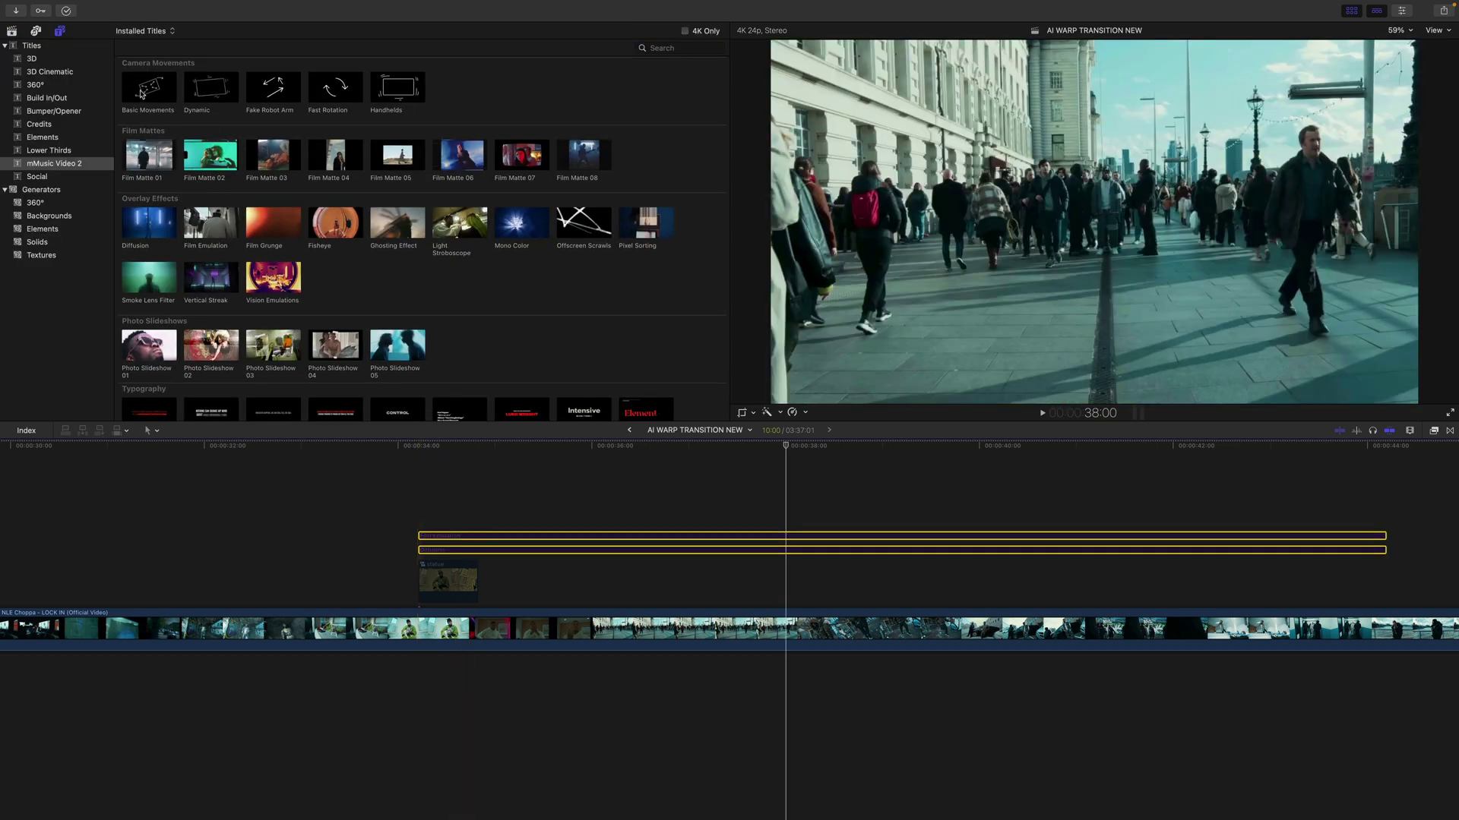
scroll(148, 152, down, 3)
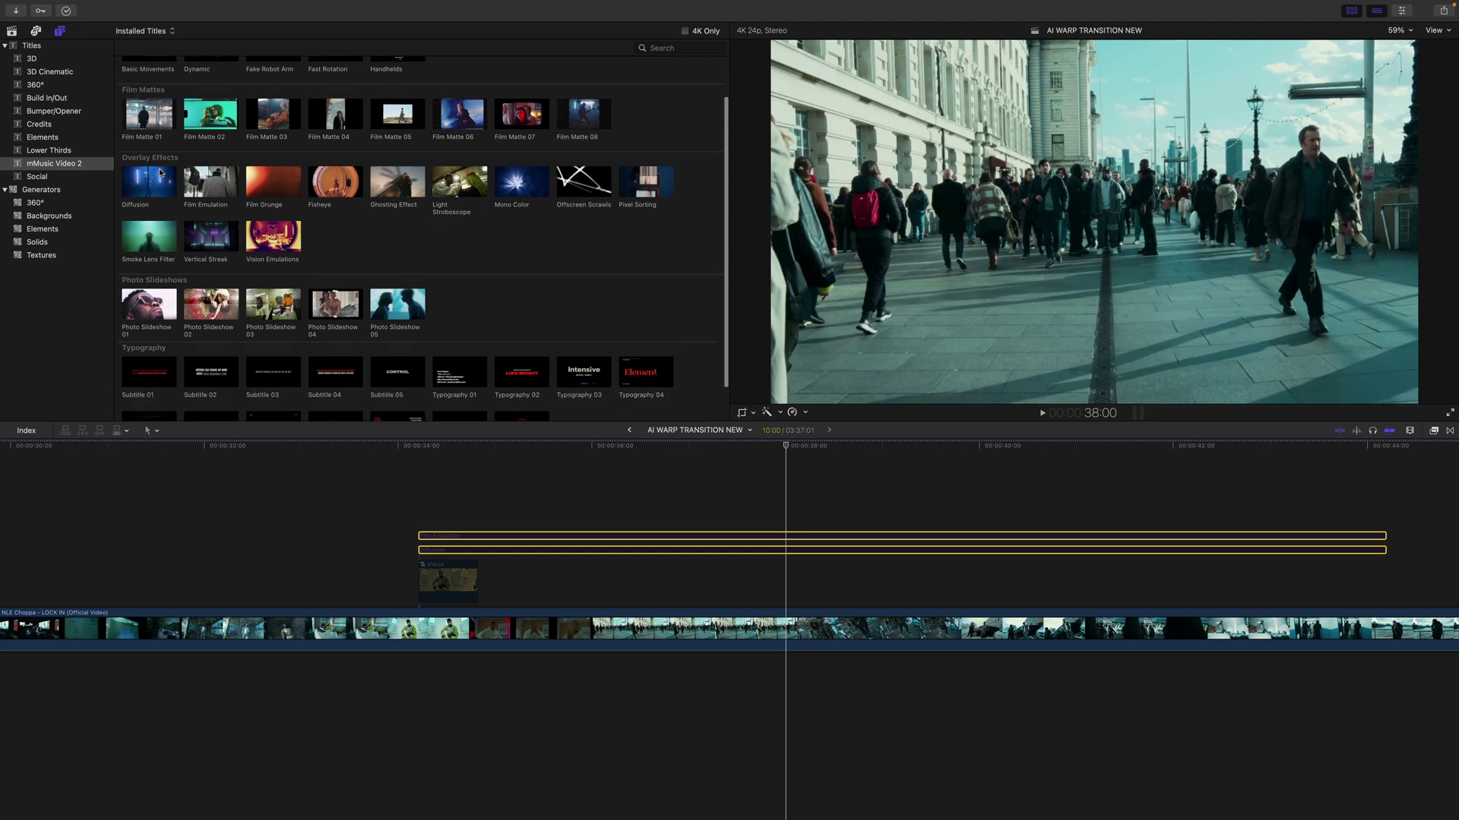
scroll(169, 302, down, 3)
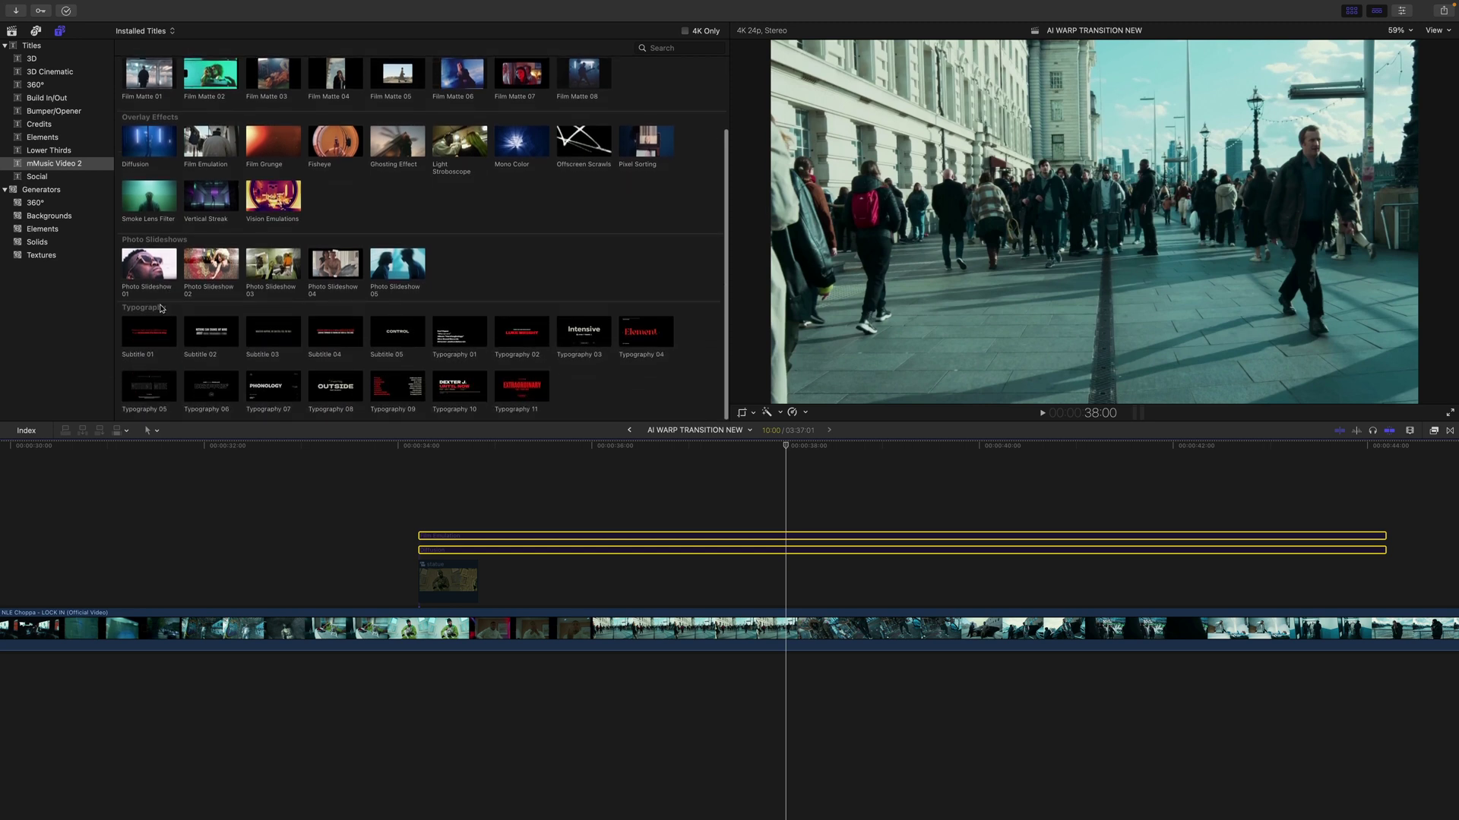
scroll(445, 293, up, 5)
- Add the mMusic Video 2 Diffusion overlay to the timeline and preview it
click(1433, 431)
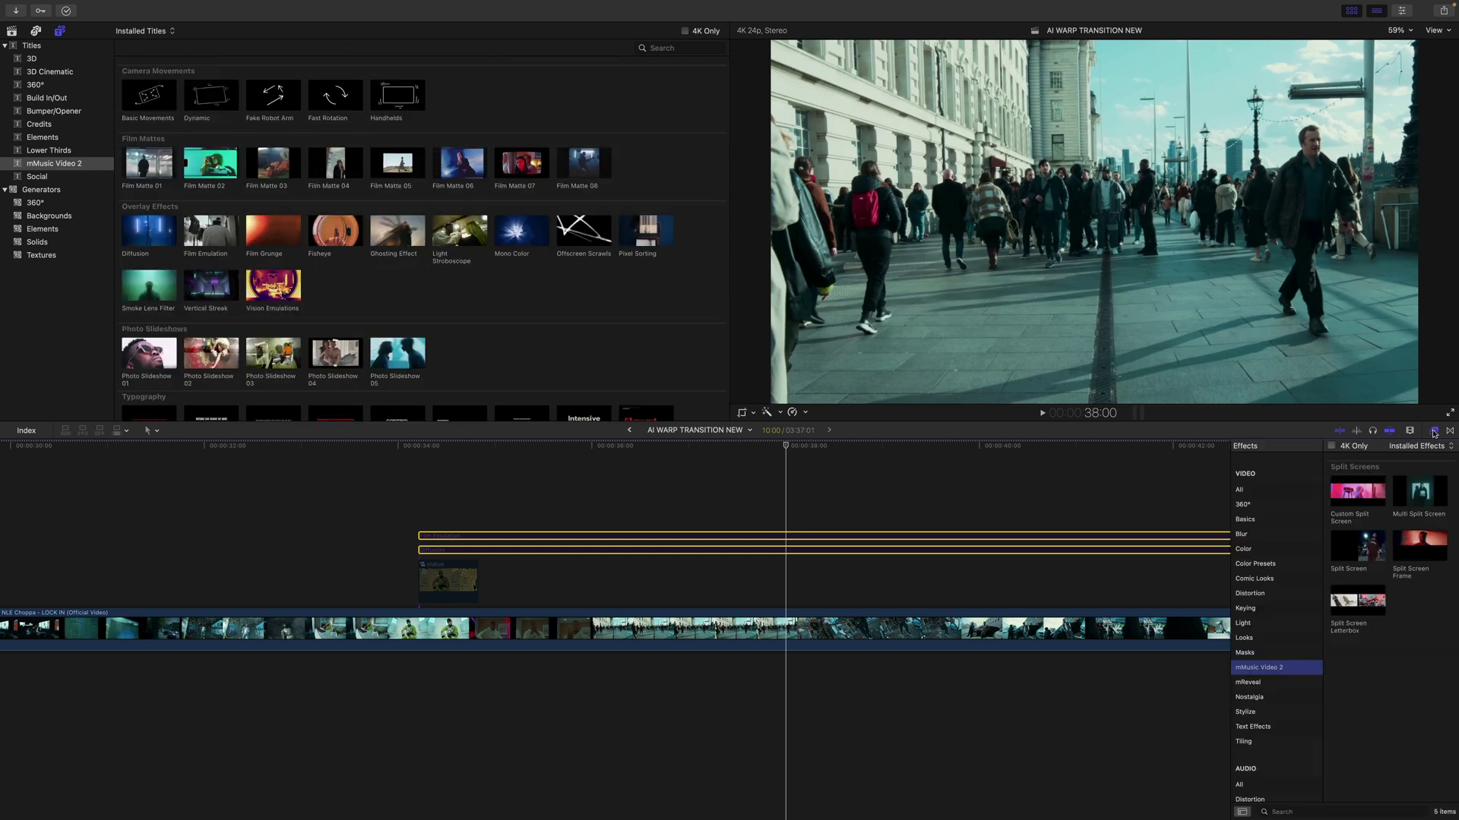
click(1260, 670)
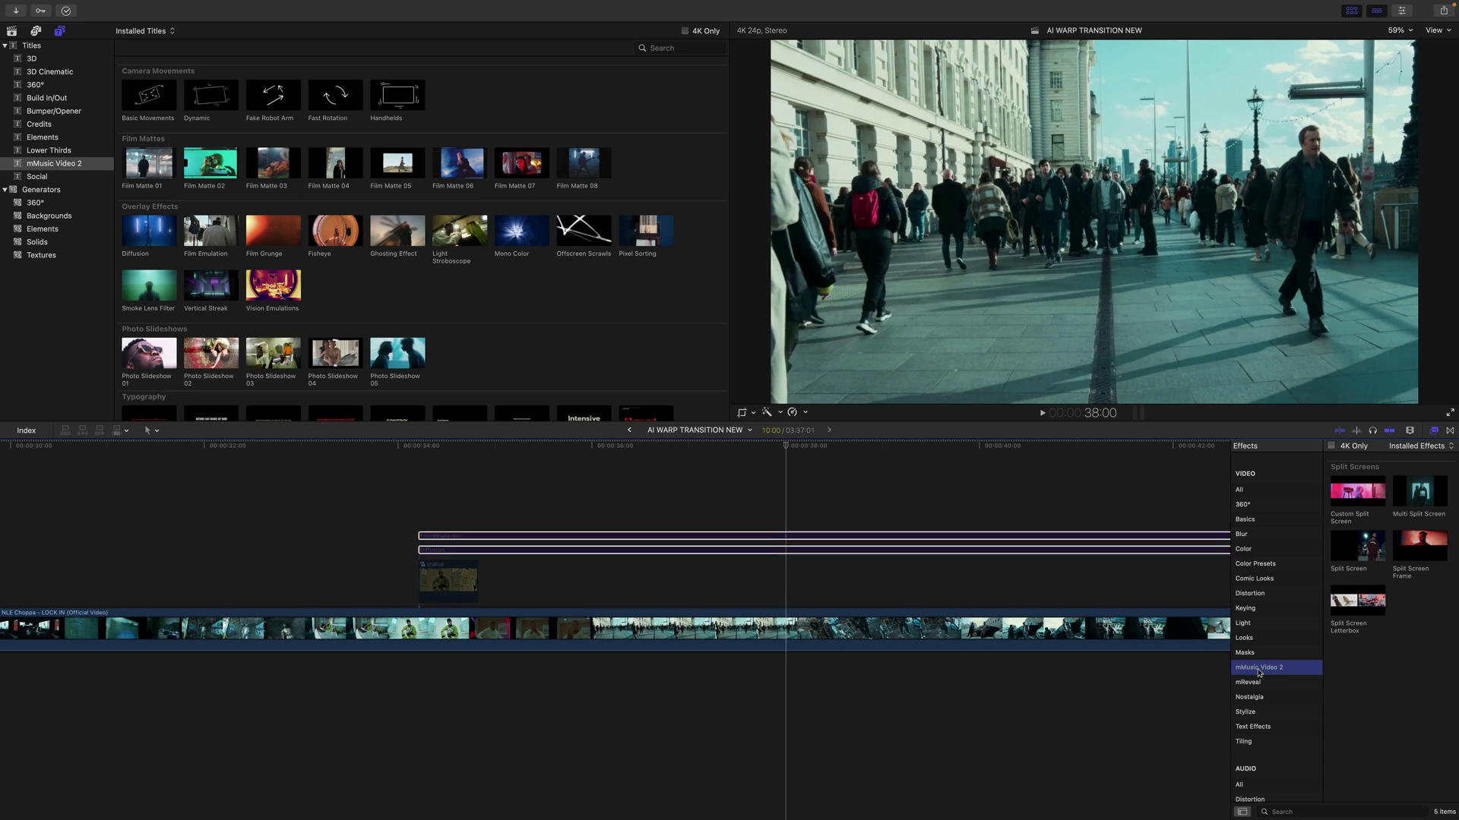
click(1434, 431)
scroll(342, 228, down, 2)
drag(149, 203, 424, 490)
key(space)
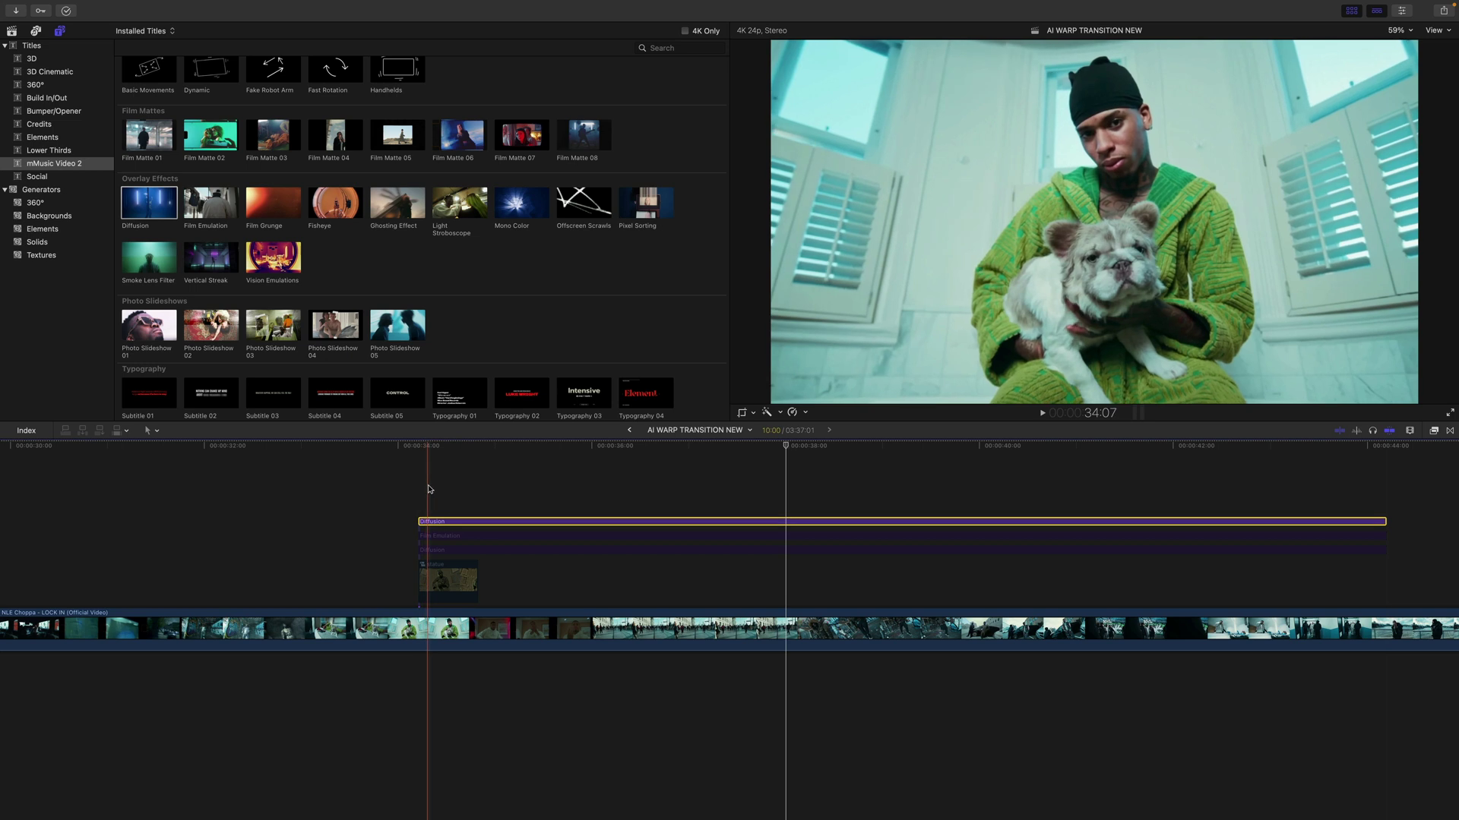
key(space)
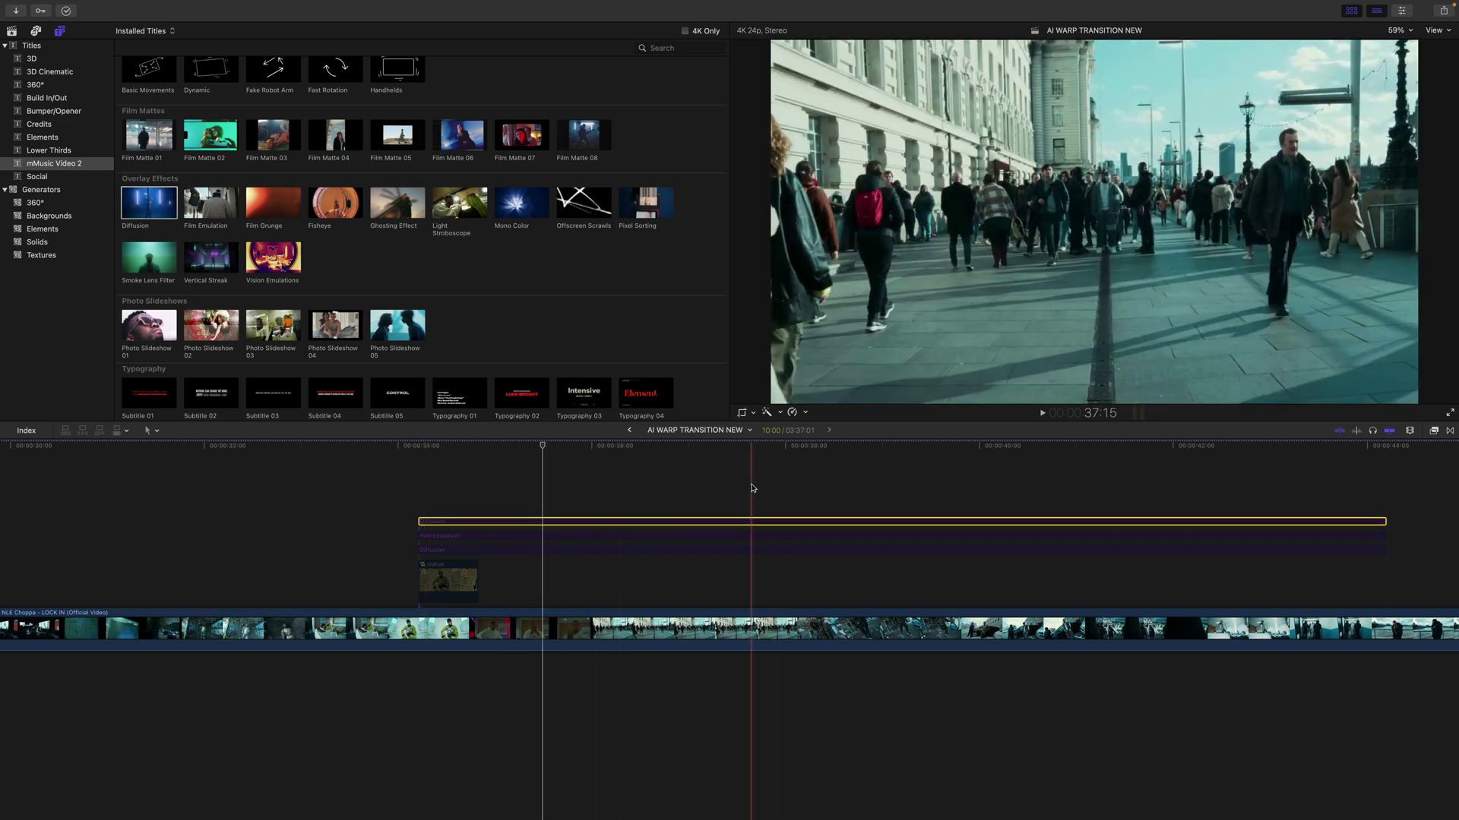
- Delete the new Diffusion clip, disable the existing Diffusion overlay, and add Ghosting Effect over the street footage
key(Delete)
click(545, 549)
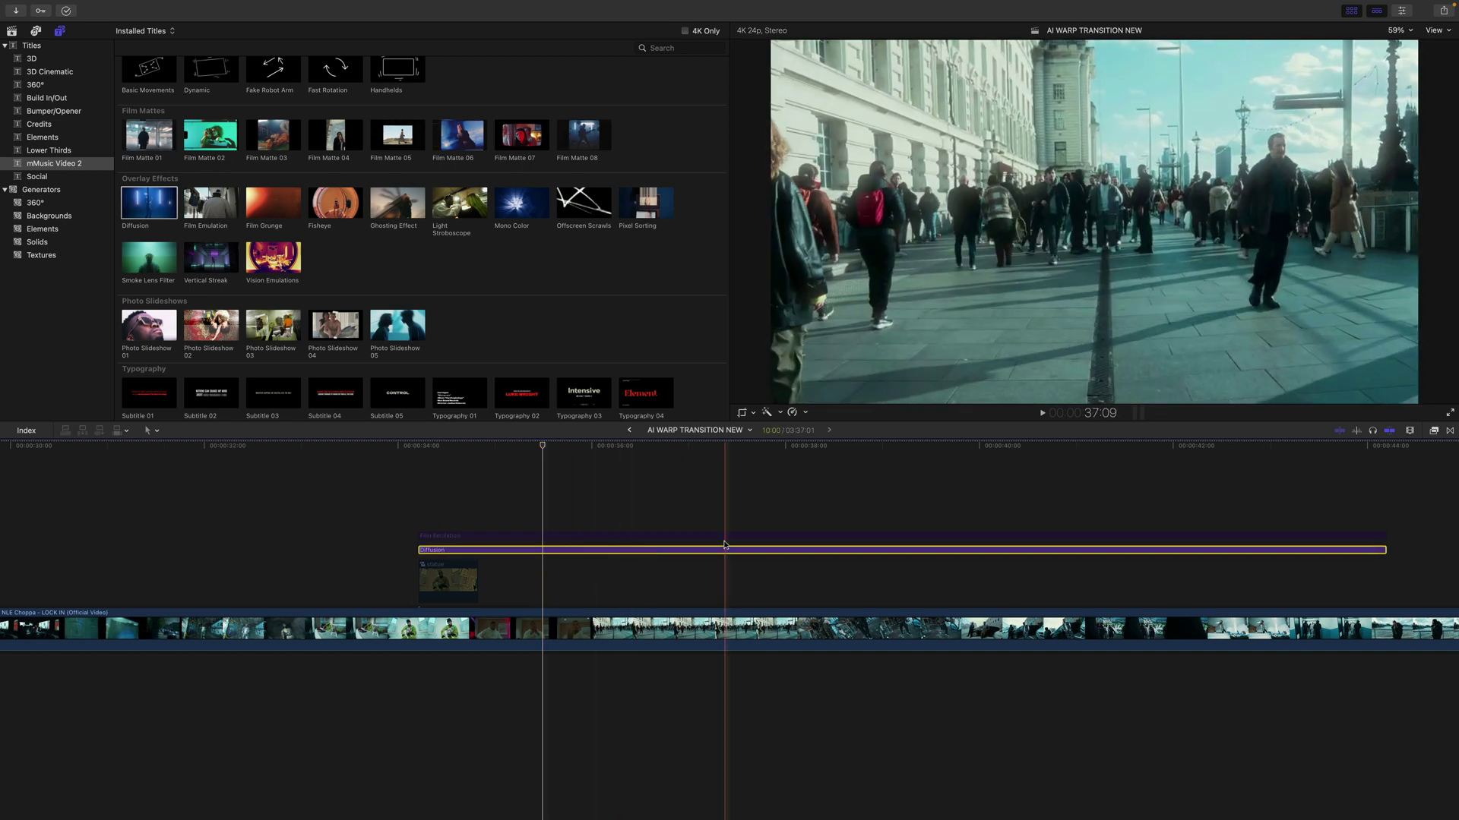
key(super+z)
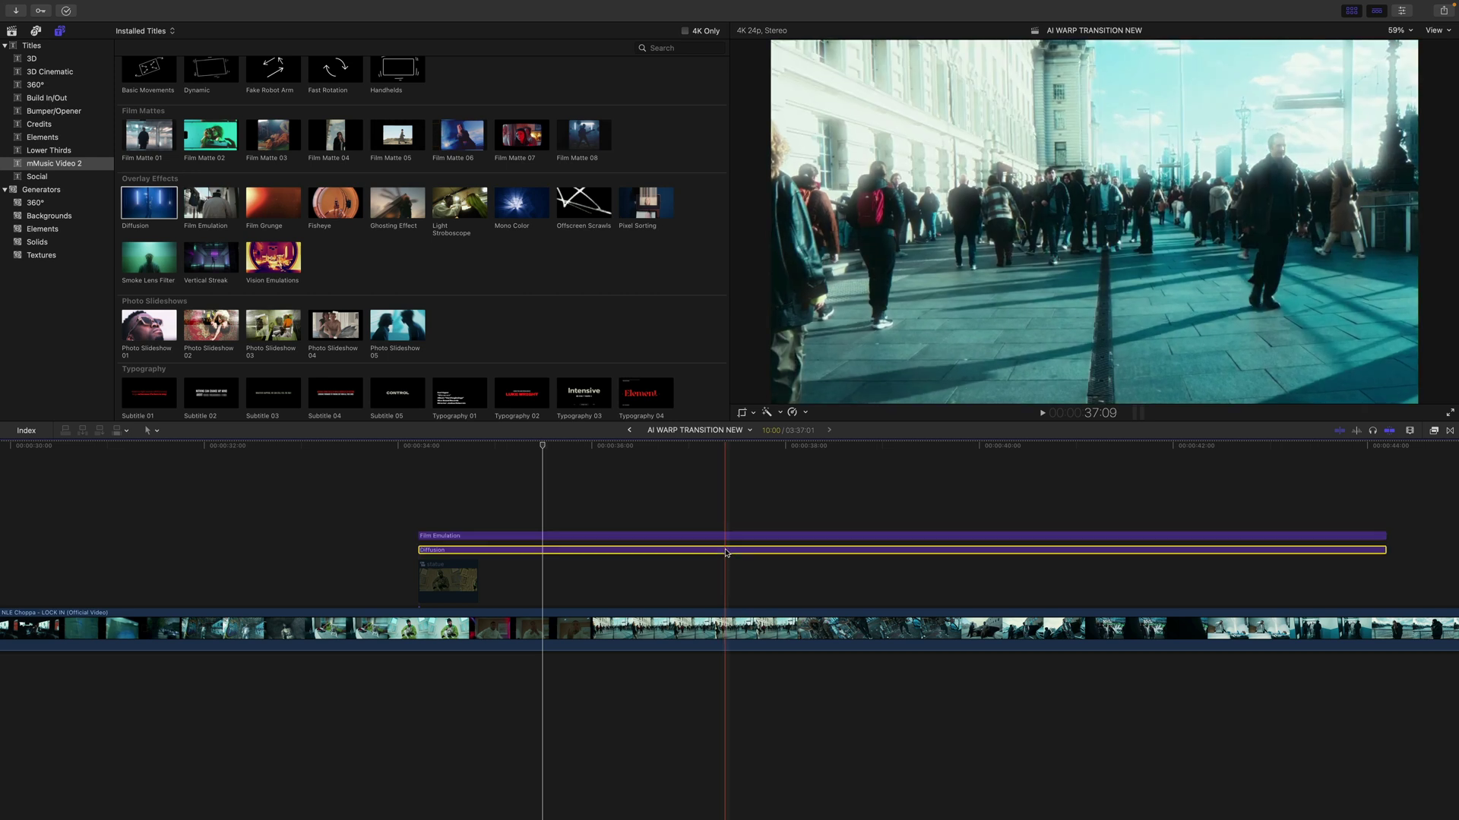
click(727, 536)
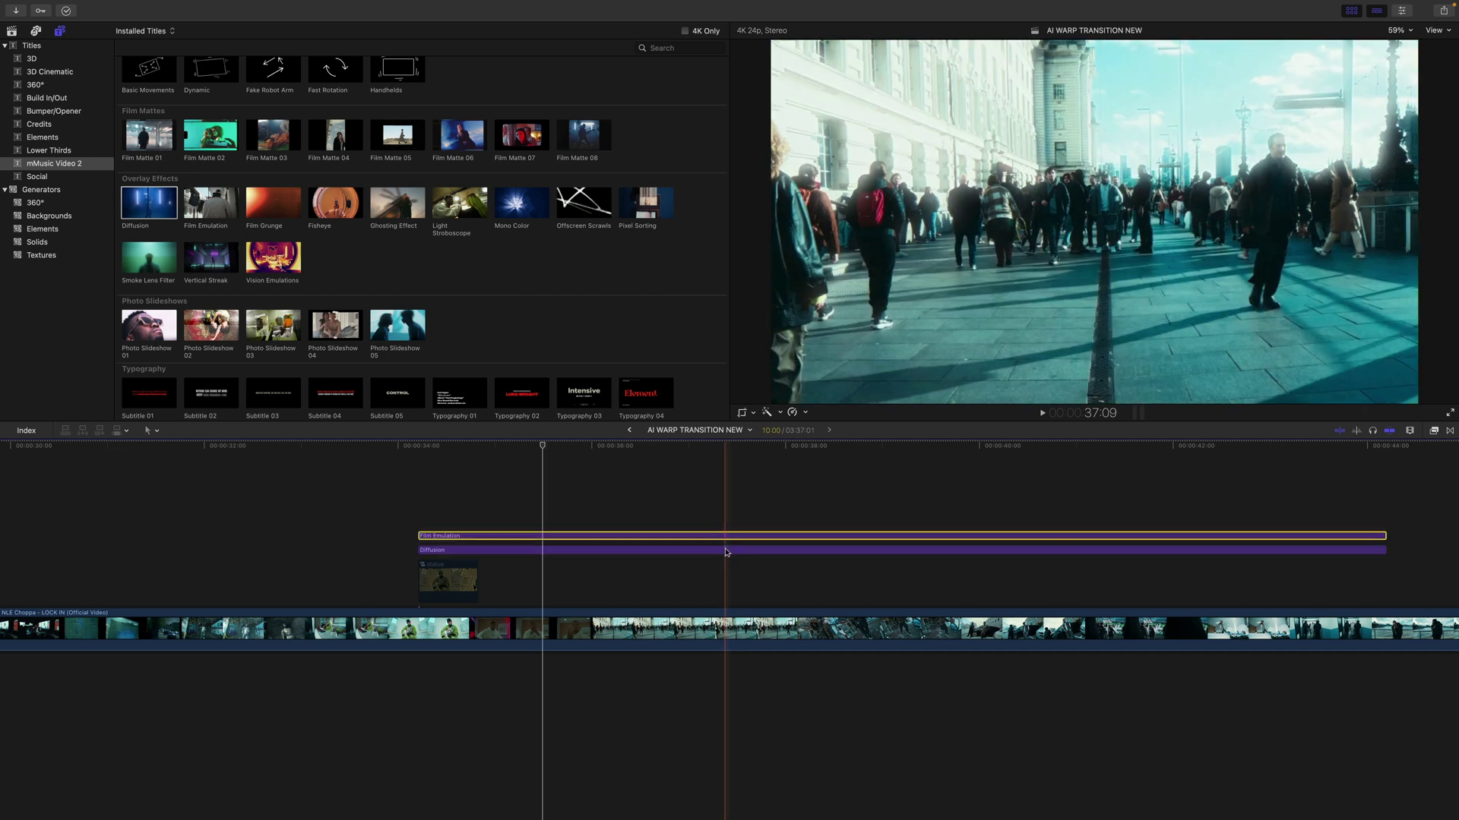
click(726, 551)
key(v)
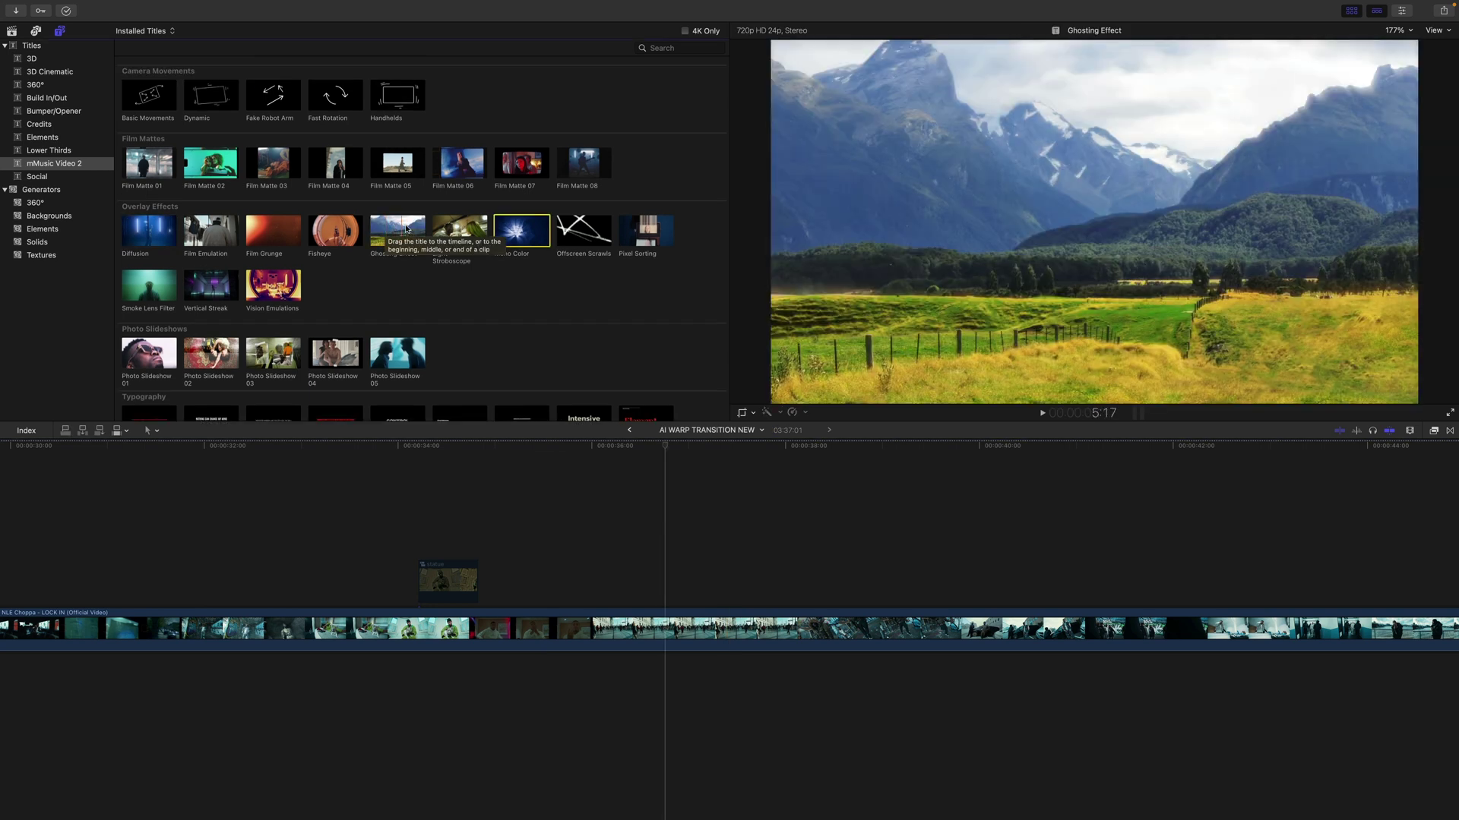
drag(406, 228, 600, 589)
- Play the section with Ghosting Effect, then scroll the mMusic Video 2 page past the trailer and tutorials to The Vision
key(space)
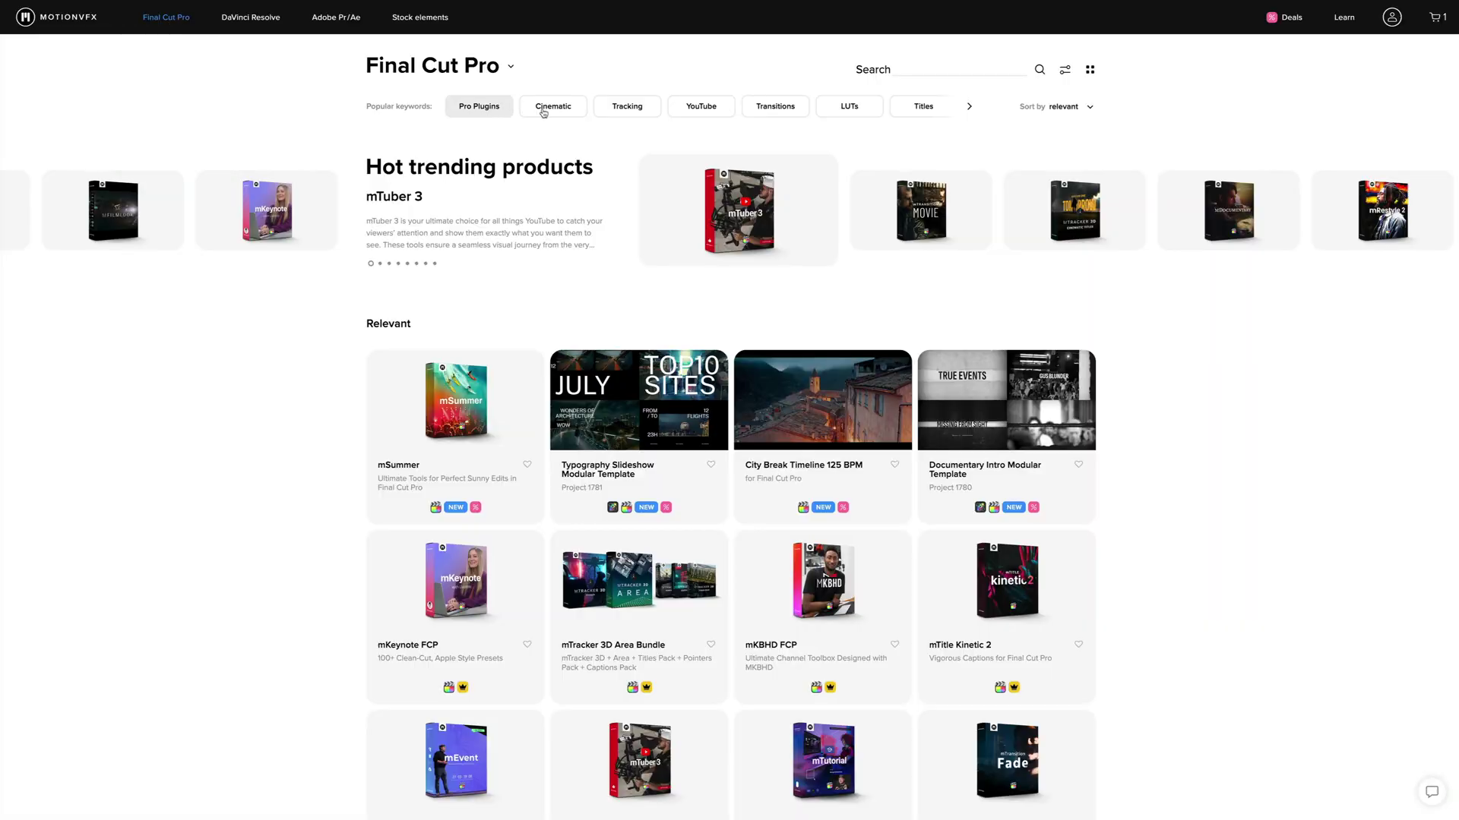
scroll(1160, 125, down, 15)
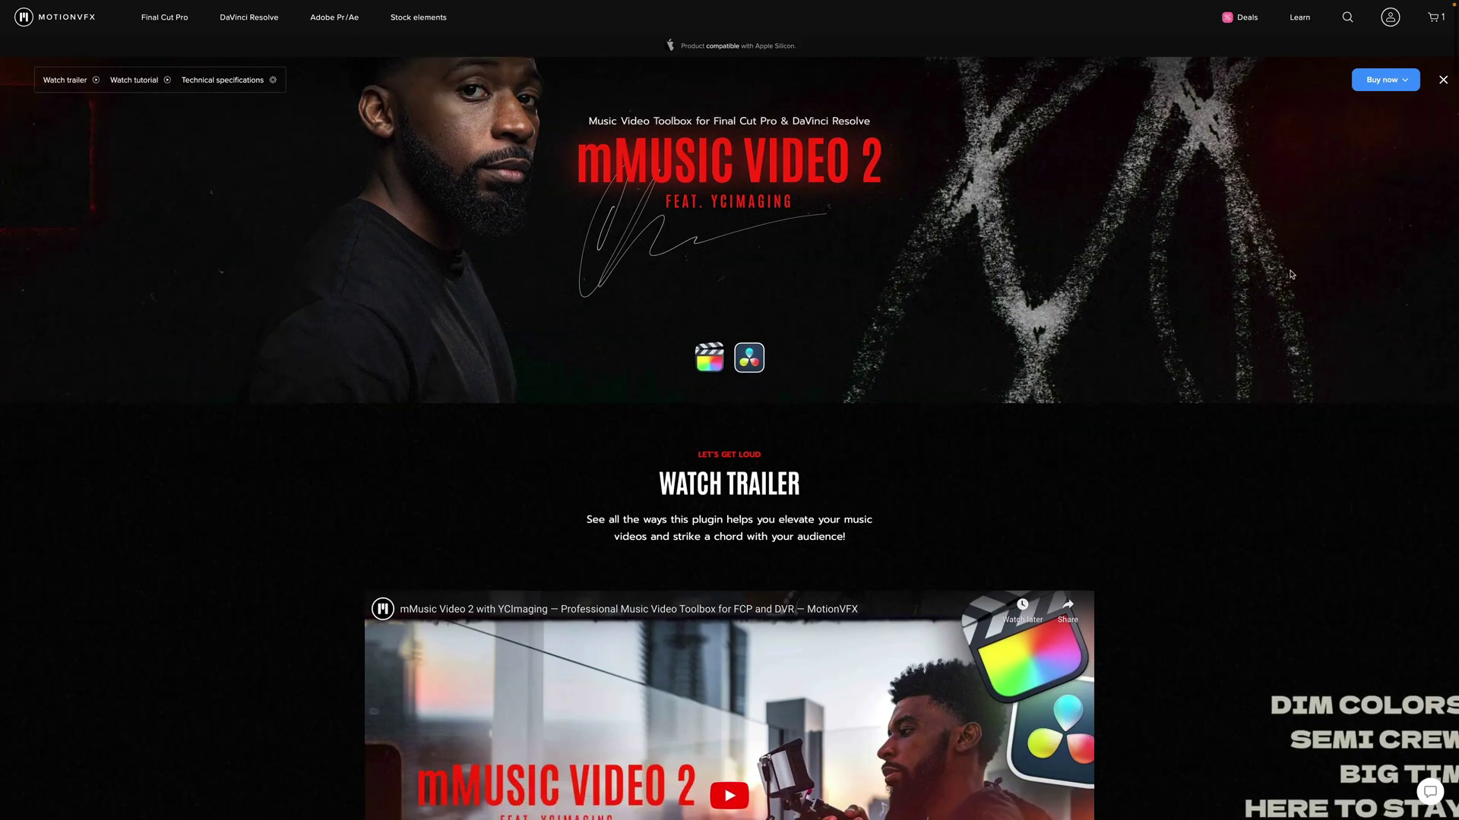
scroll(1291, 275, down, 3)
scroll(1292, 274, down, 10)
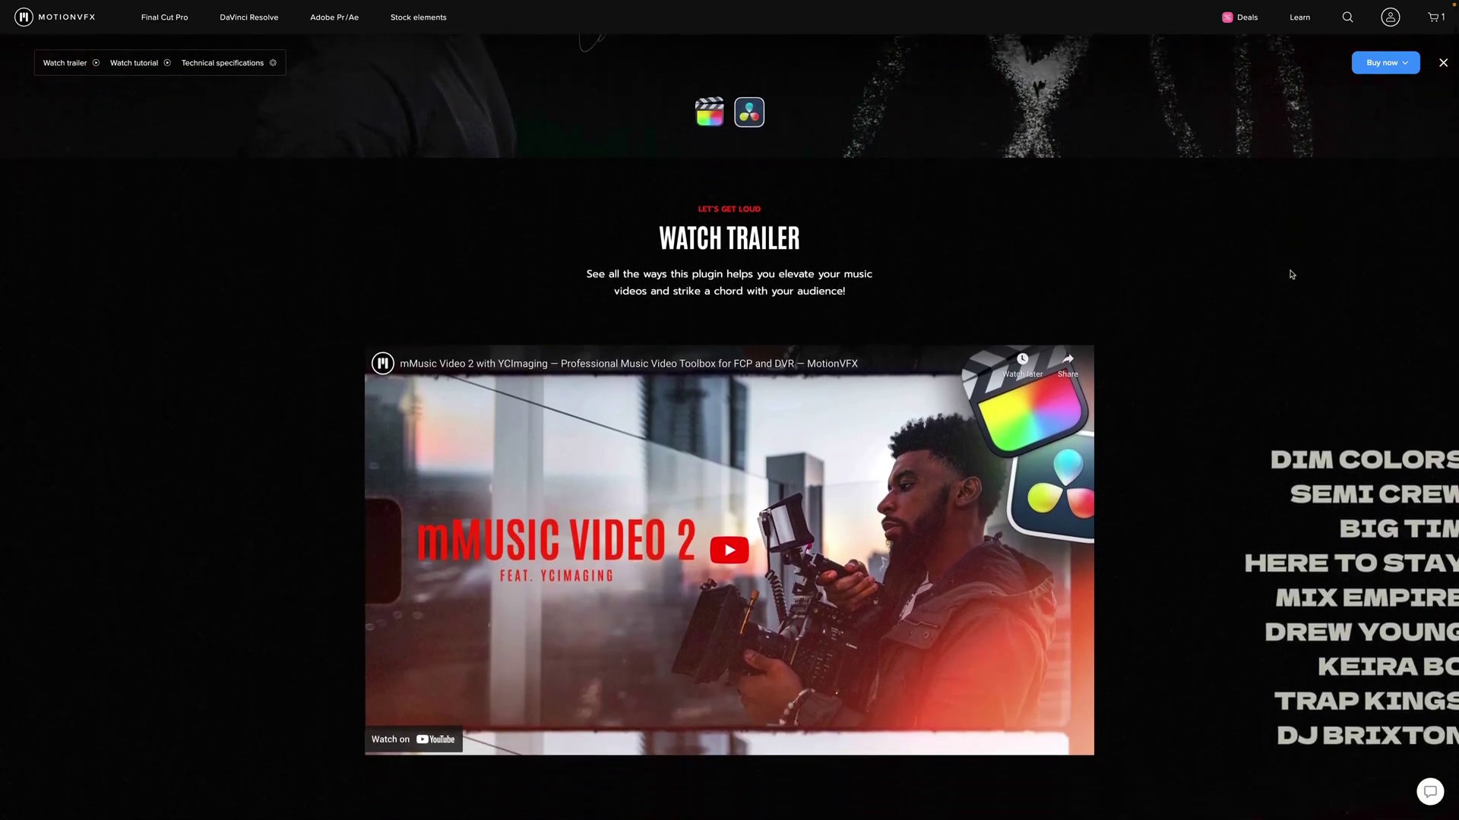
scroll(1292, 274, down, 6)
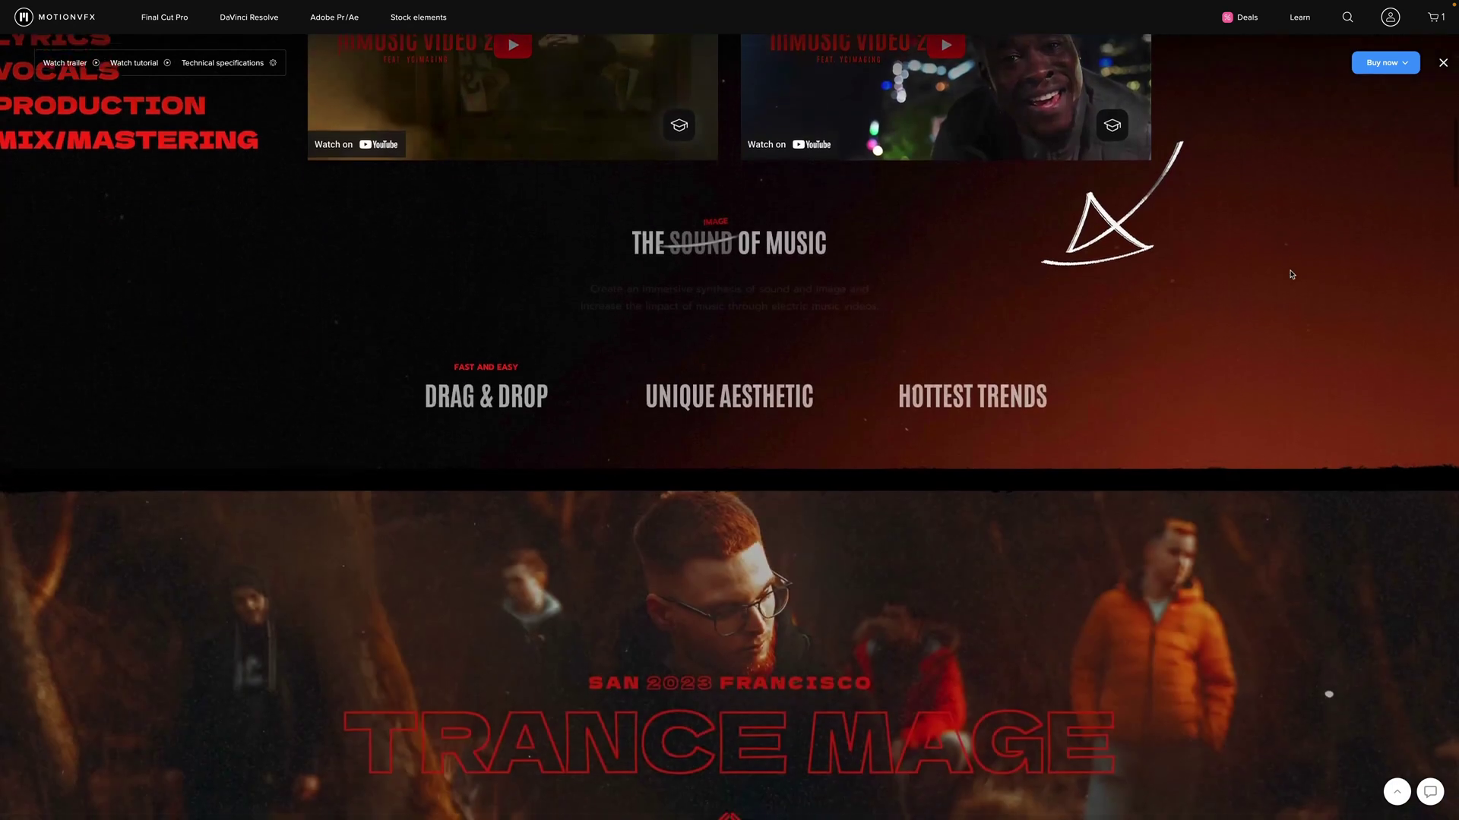
scroll(1291, 275, down, 6)
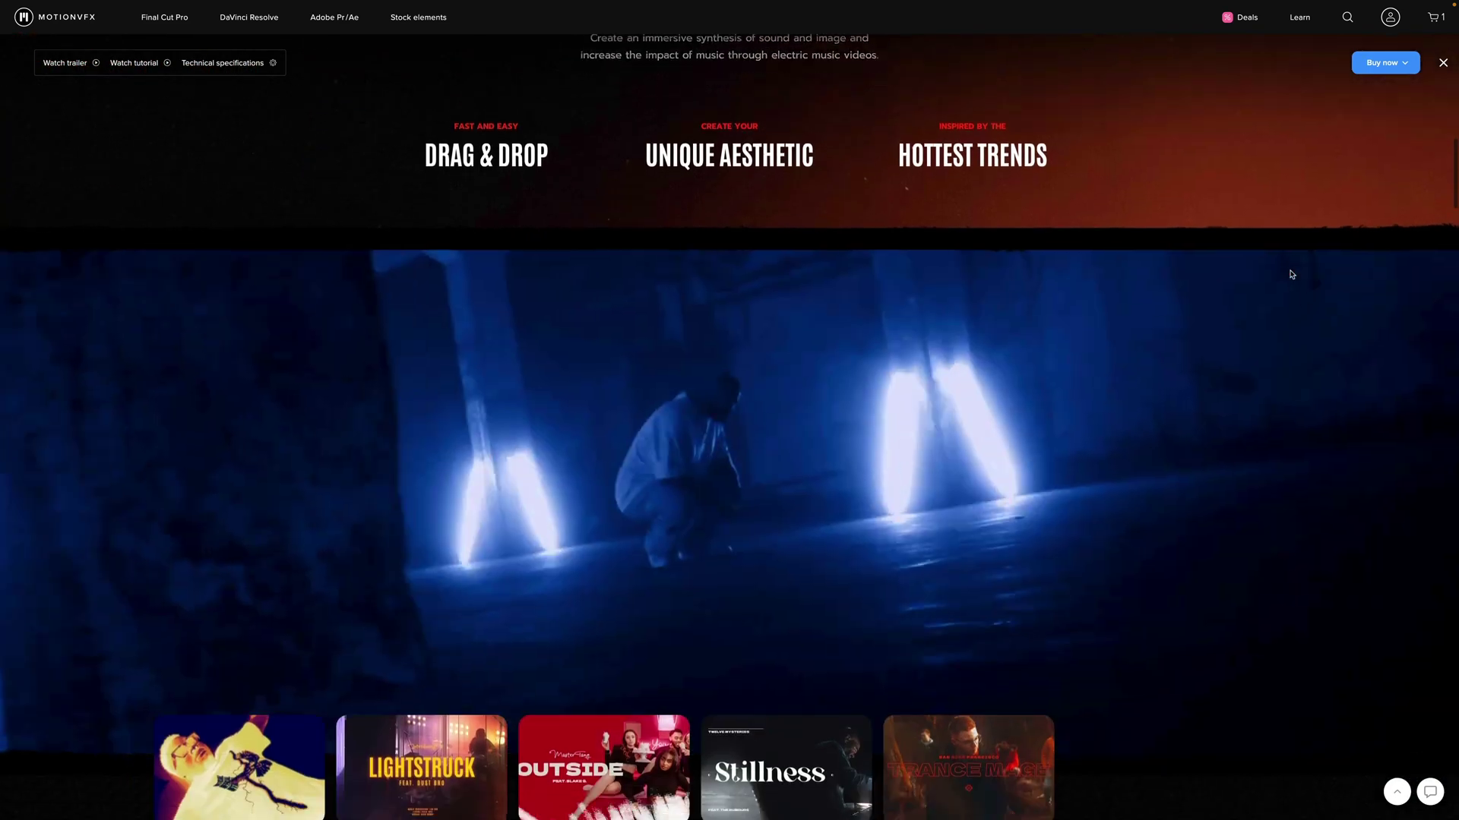
scroll(1291, 274, down, 6)
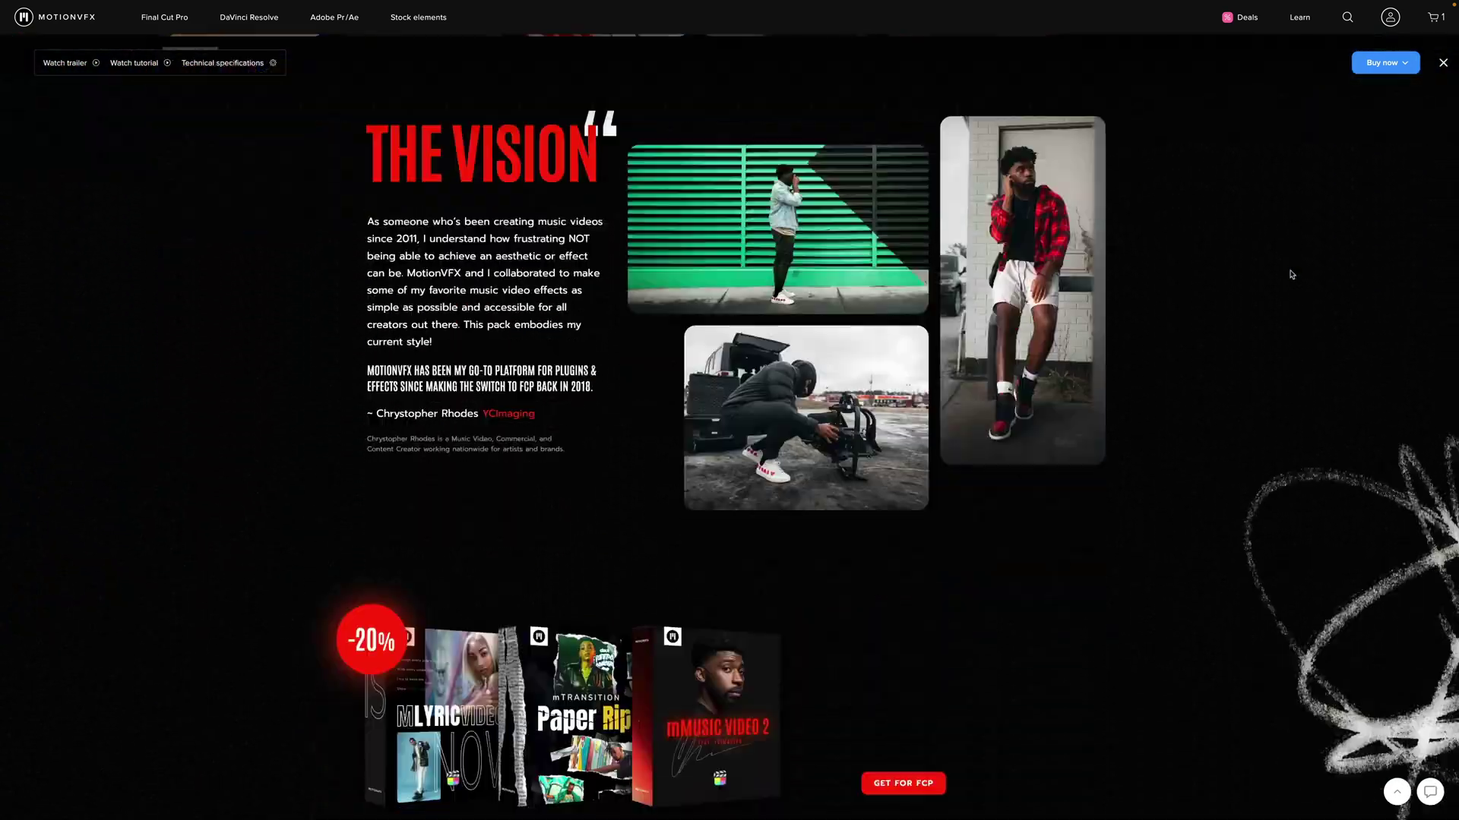